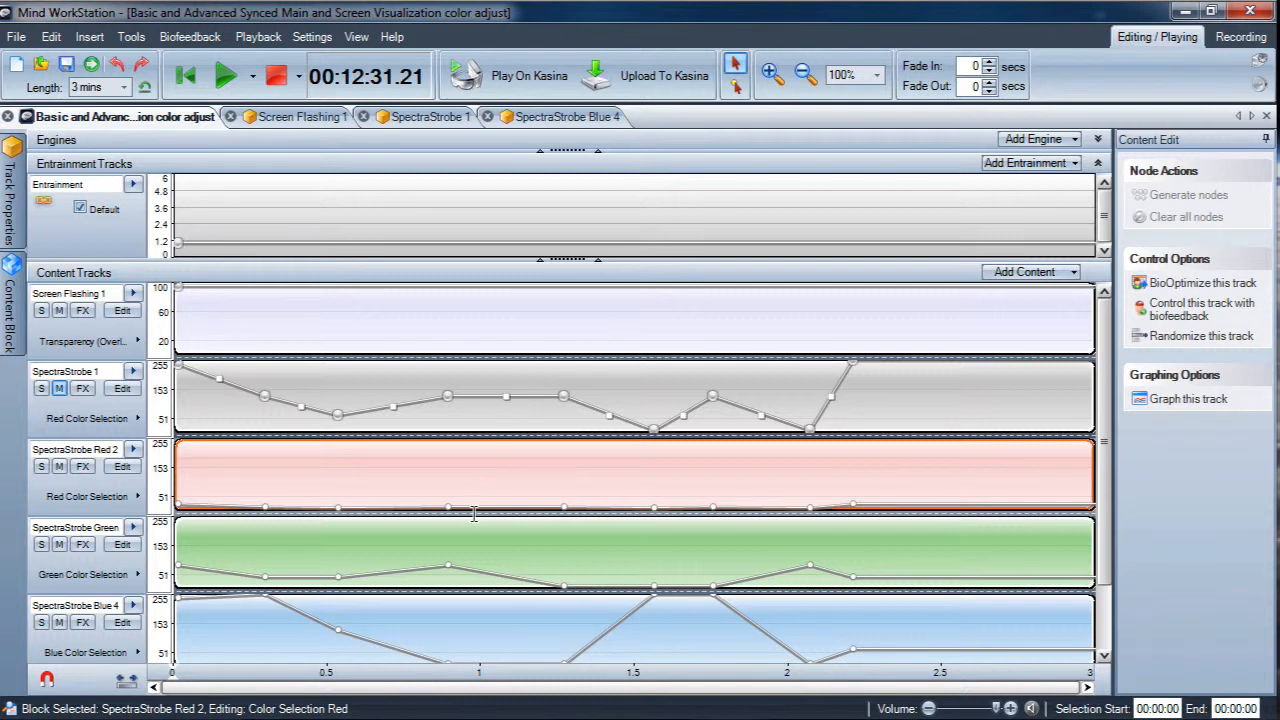
pyautogui.click(418, 385)
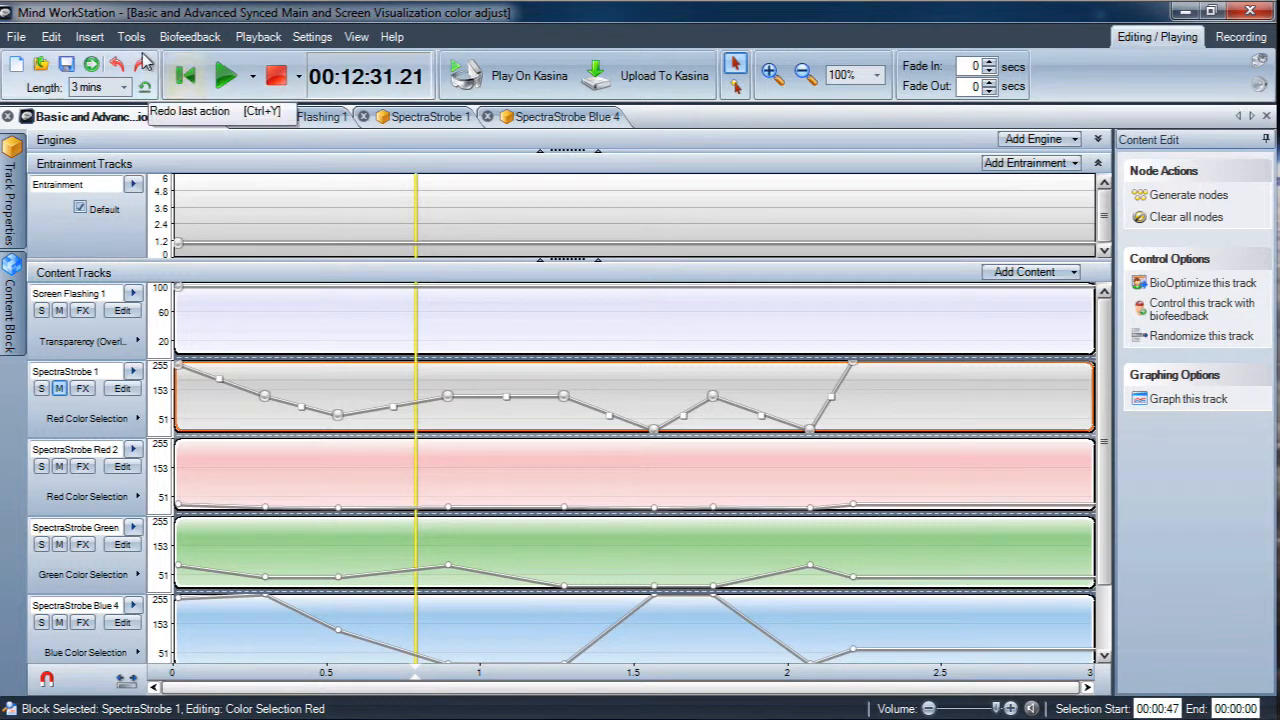
pyautogui.click(100, 38)
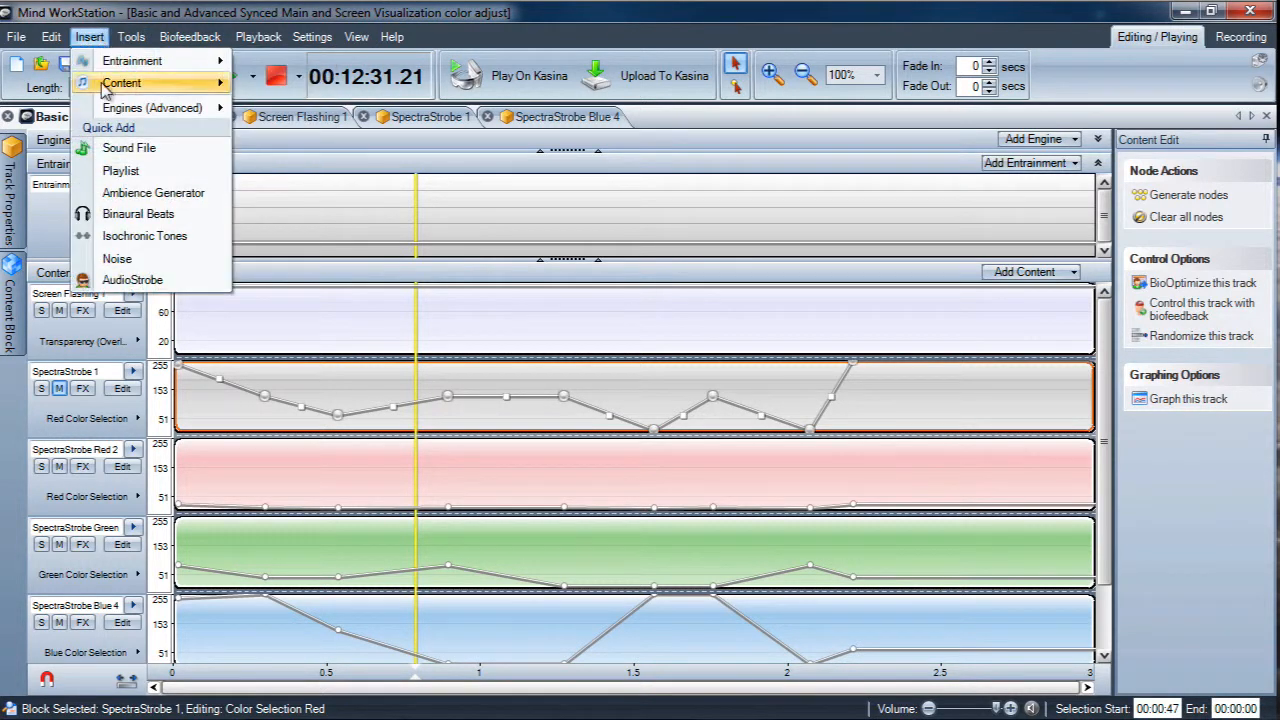
pyautogui.moveTo(125, 86)
pyautogui.moveTo(243, 155)
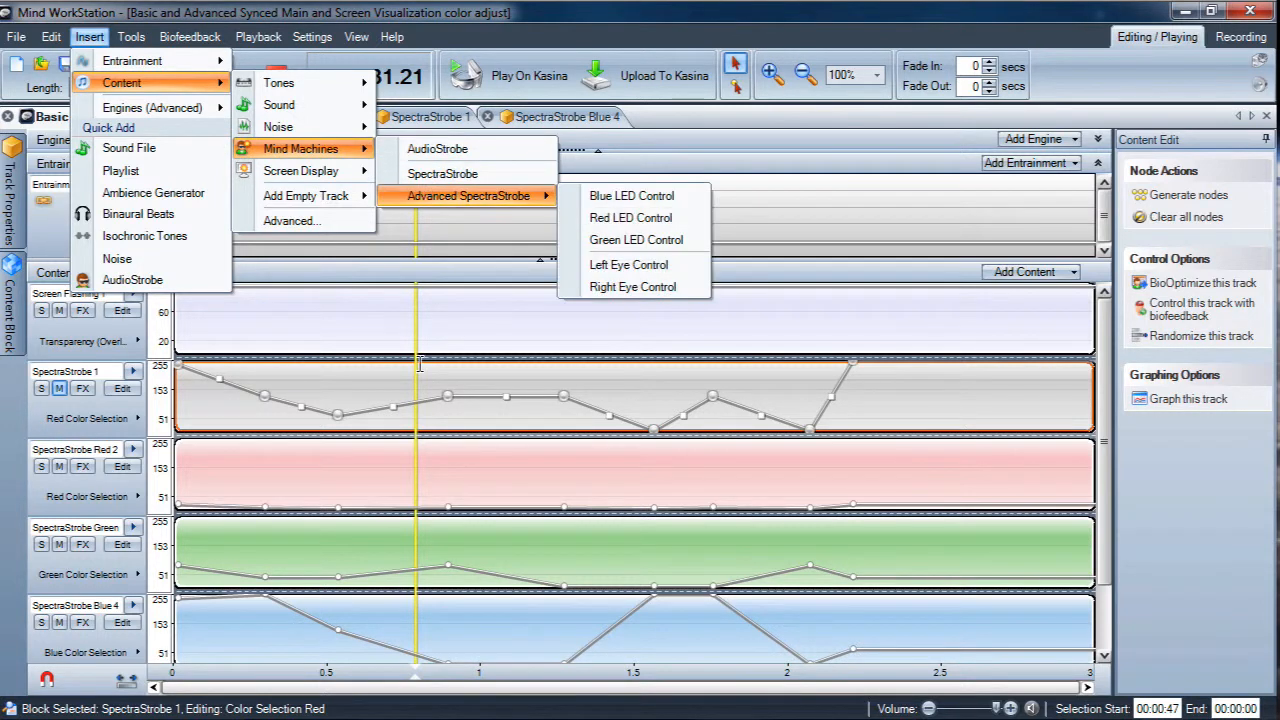
pyautogui.click(399, 398)
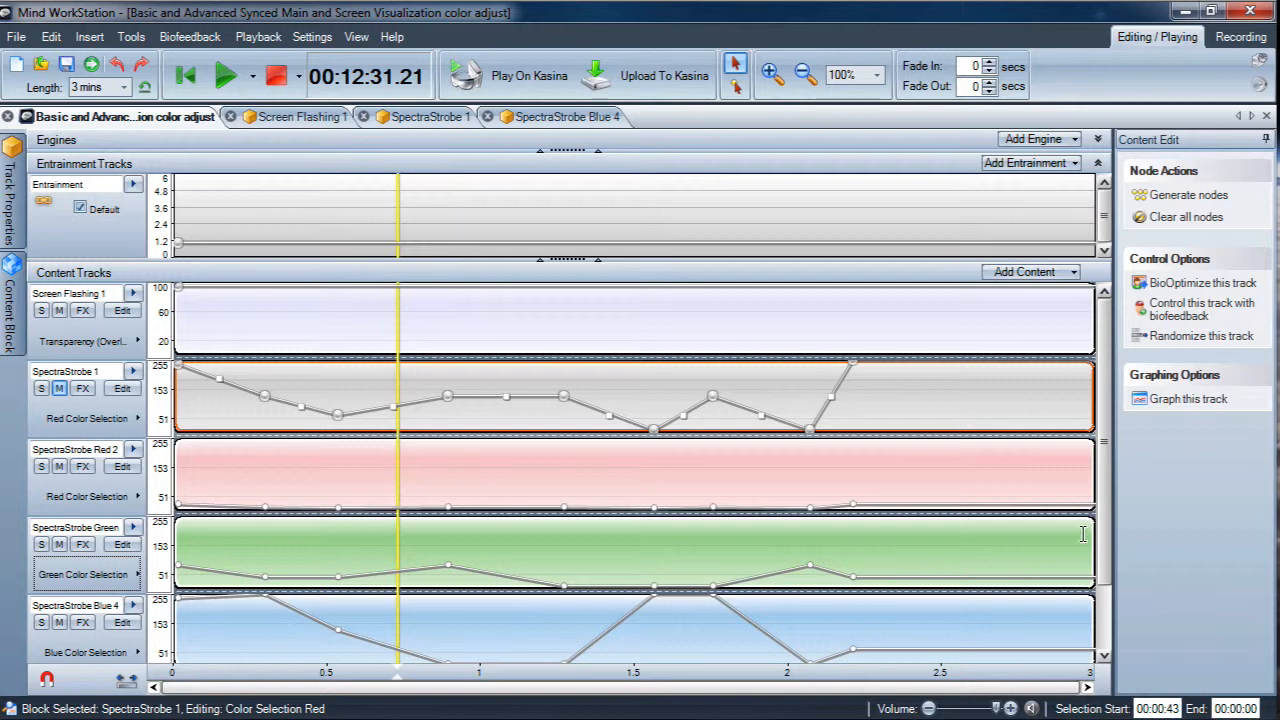
pyautogui.moveTo(1105, 533); pyautogui.dragTo(1107, 486)
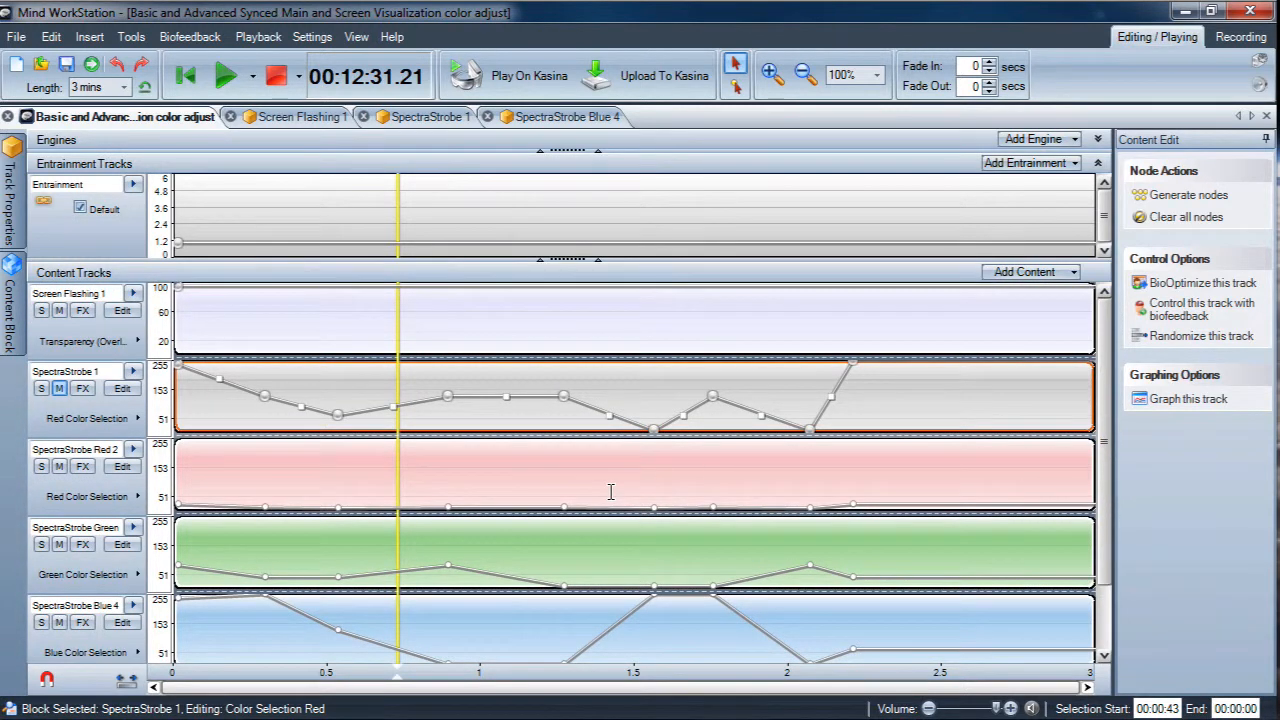
pyautogui.click(302, 472)
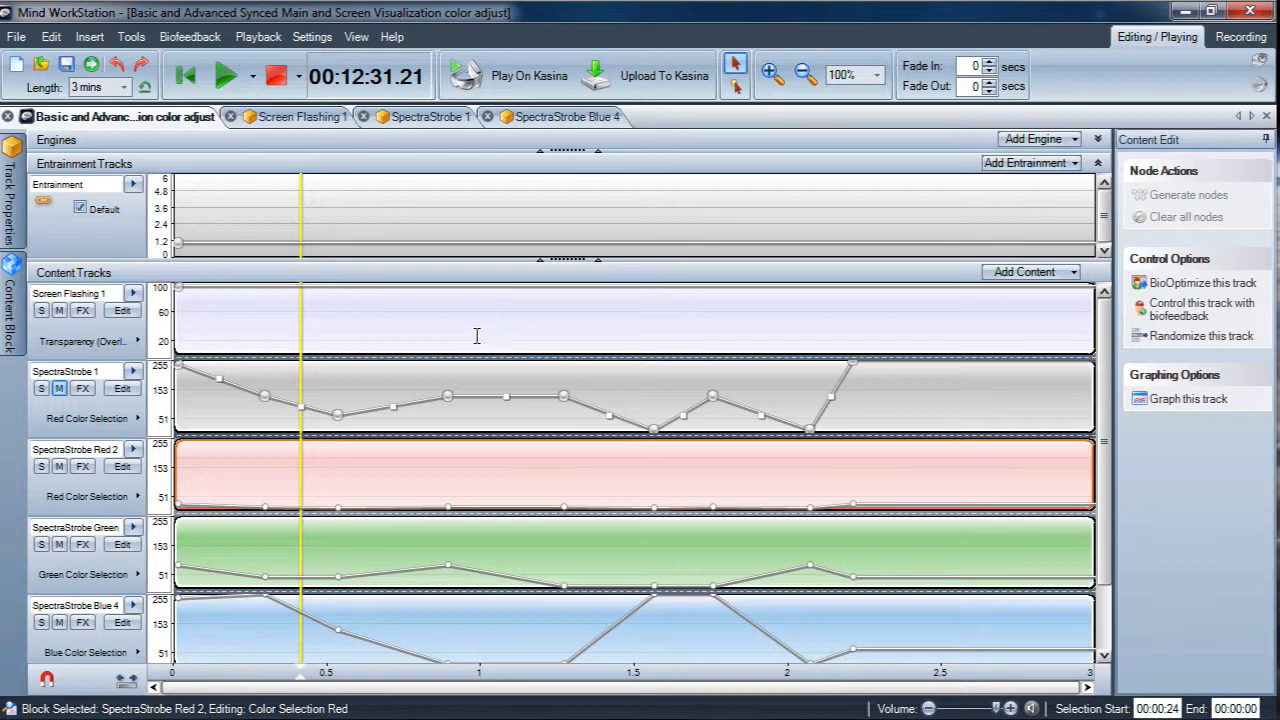
# Close the SpectraStrobe Blue 4 editor and open the SpectraStrobe 1 track for editing.
pyautogui.click(487, 117)
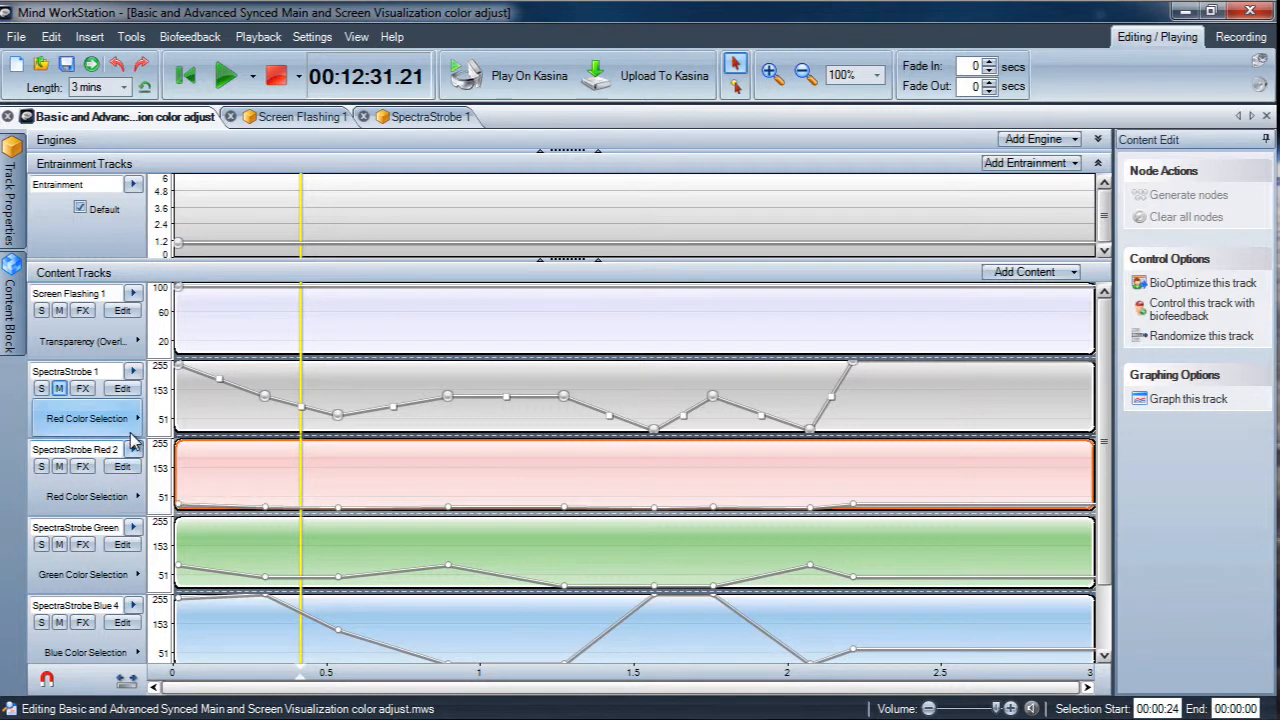
pyautogui.click(190, 402)
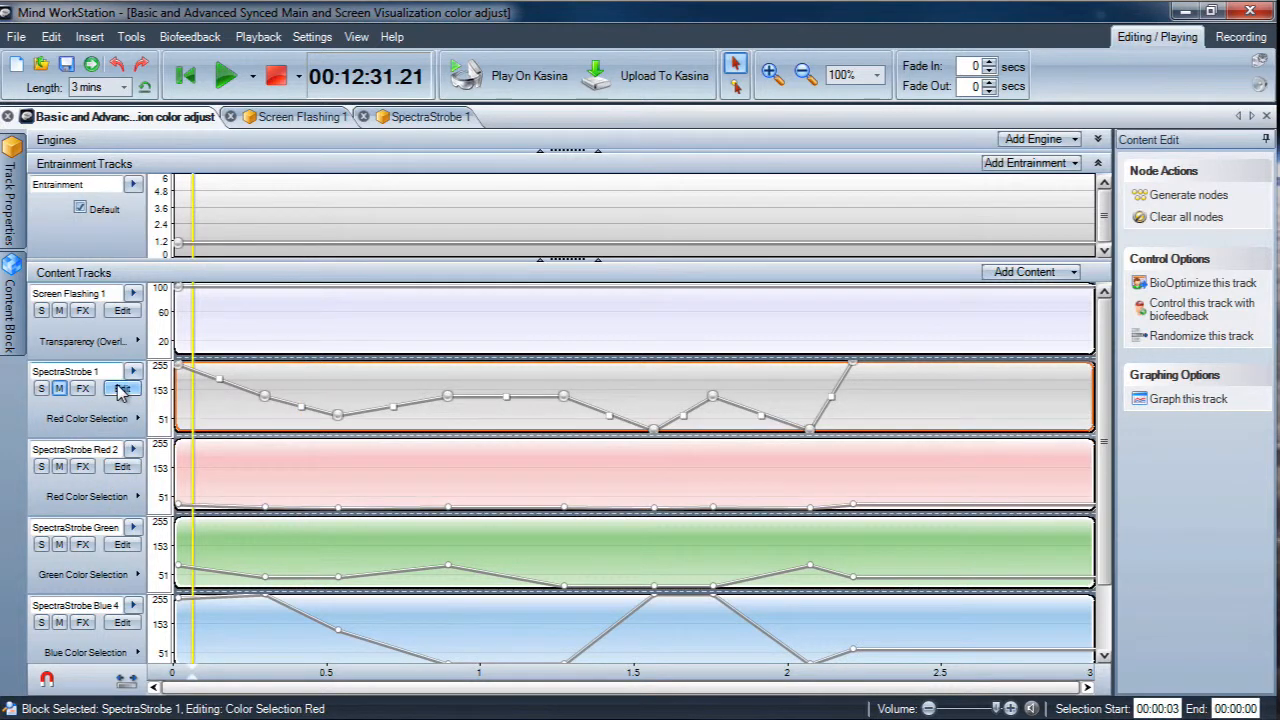
pyautogui.click(121, 389)
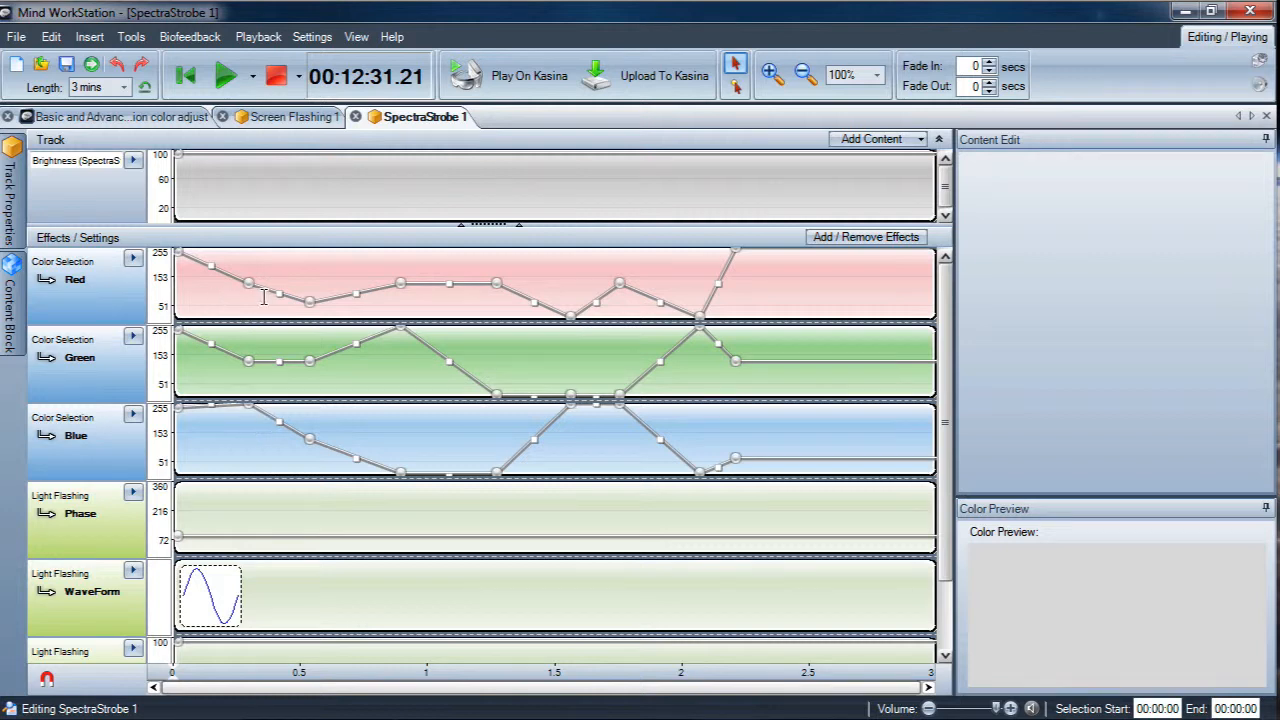
# Try to delete the nodes and segments of SpectraStrobe 1's Red color selection.
pyautogui.click(209, 297)
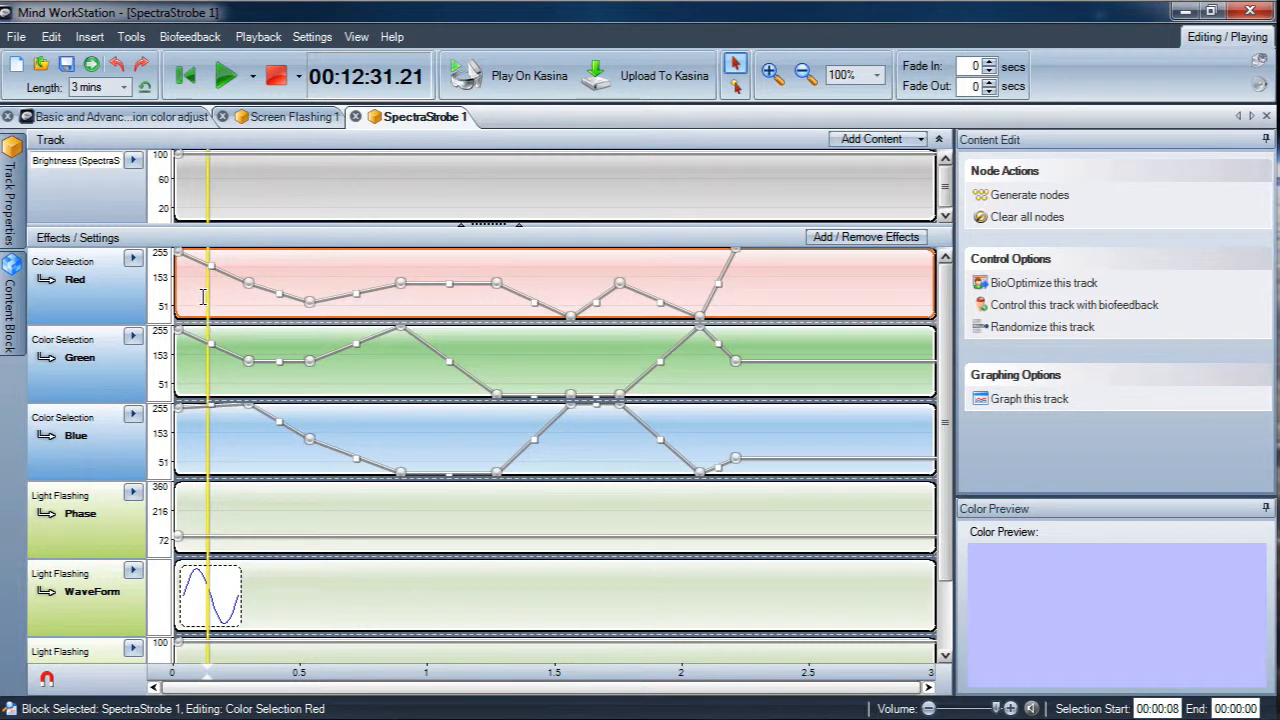
pyautogui.click(202, 296)
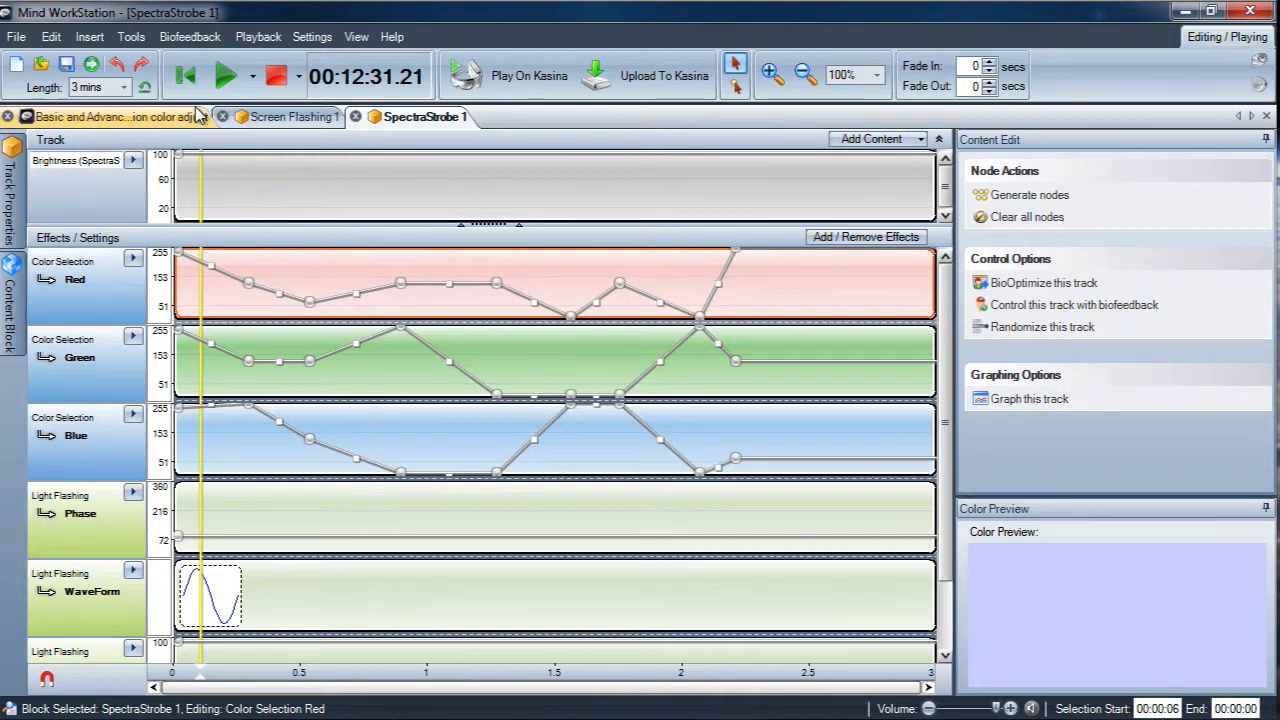
pyautogui.click(51, 36)
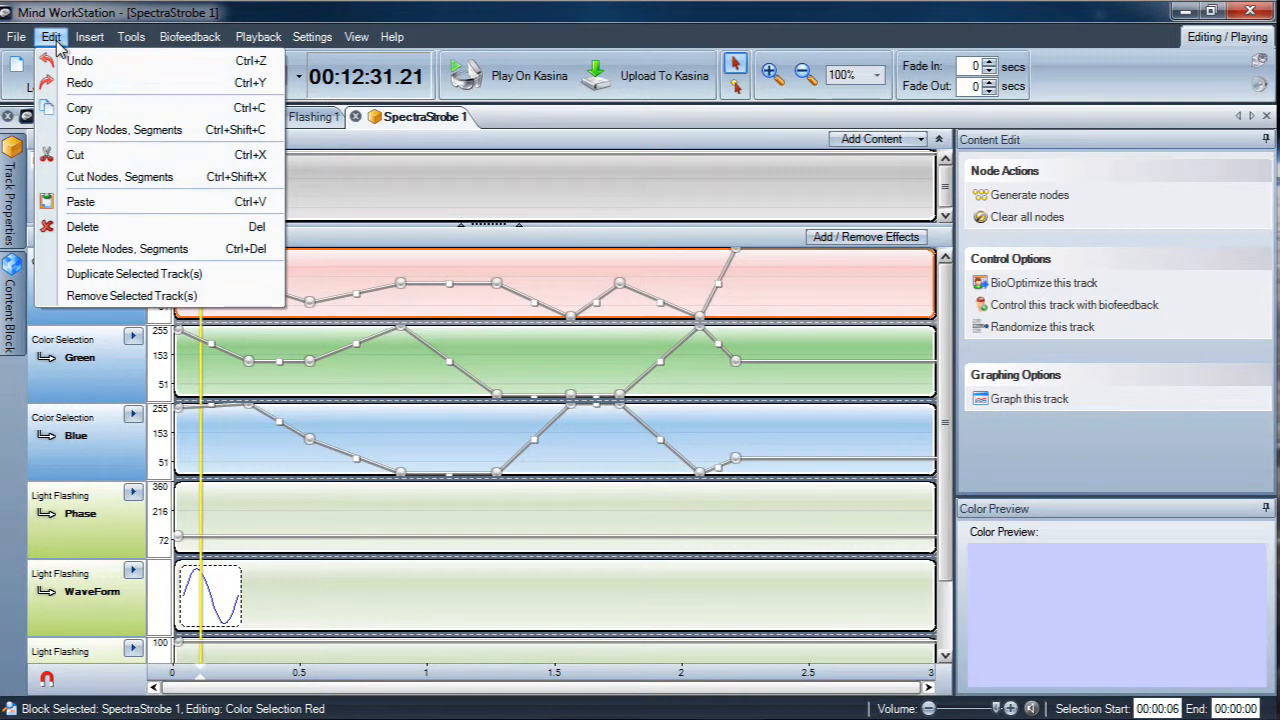
pyautogui.click(126, 249)
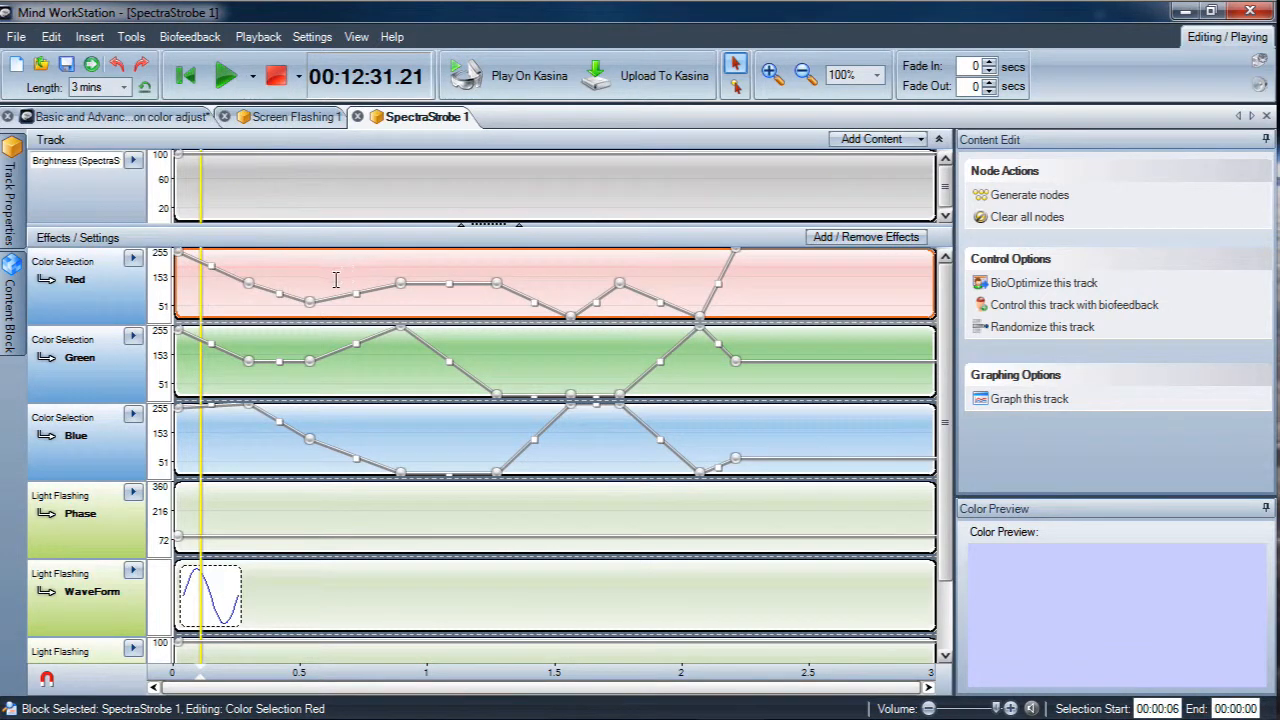
# Clear all nodes from the Red, Green and Blue color selection graphs of SpectraStrobe 1.
pyautogui.click(774, 266)
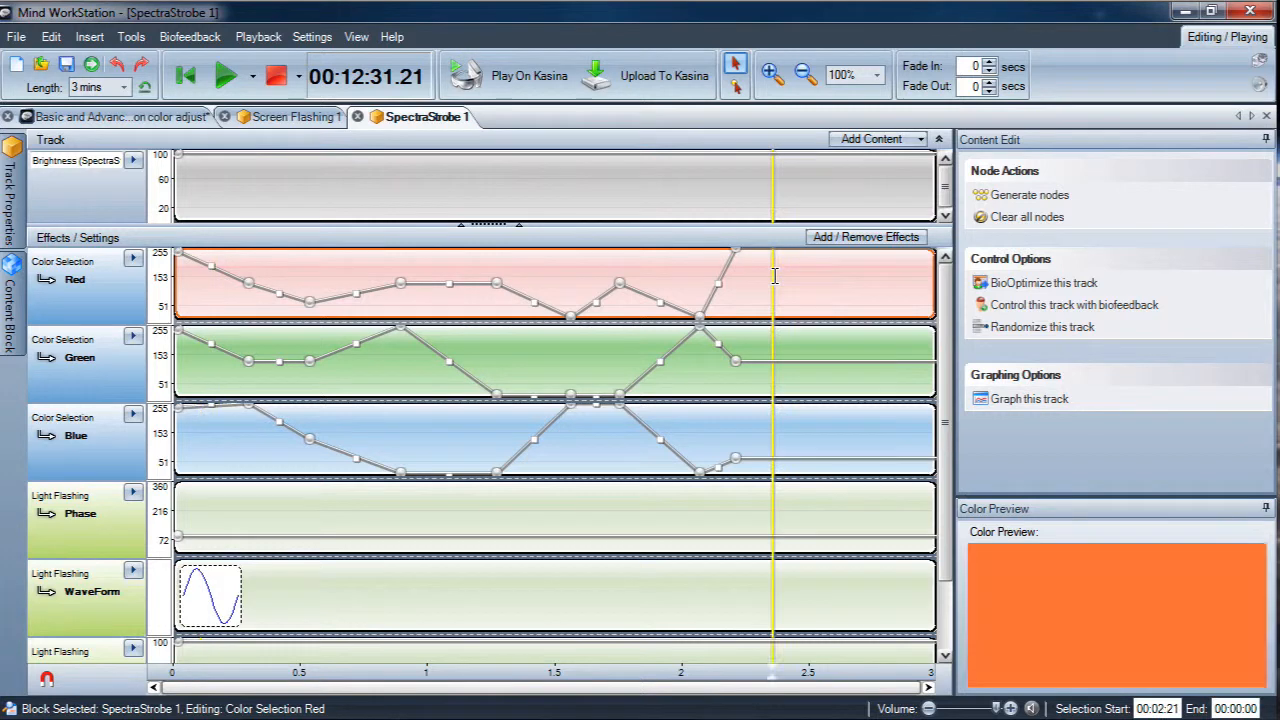
pyautogui.click(1040, 218)
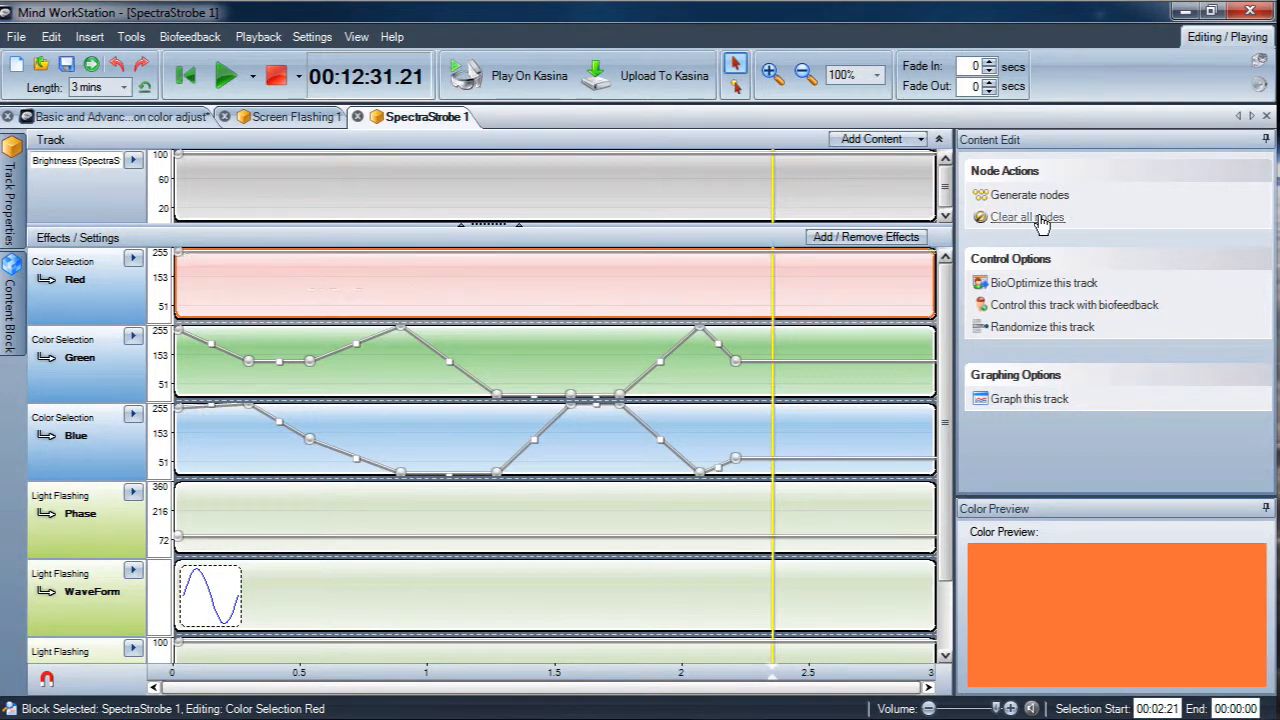
pyautogui.click(500, 378)
pyautogui.click(1004, 218)
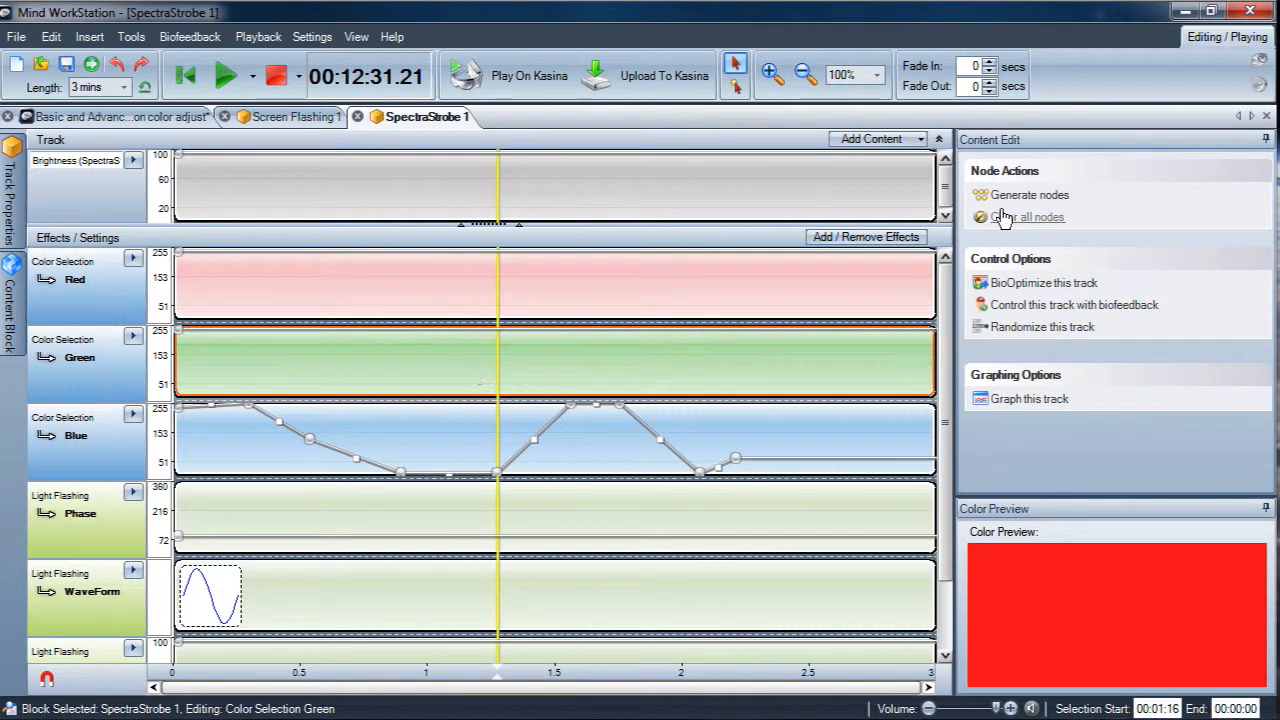
pyautogui.click(452, 440)
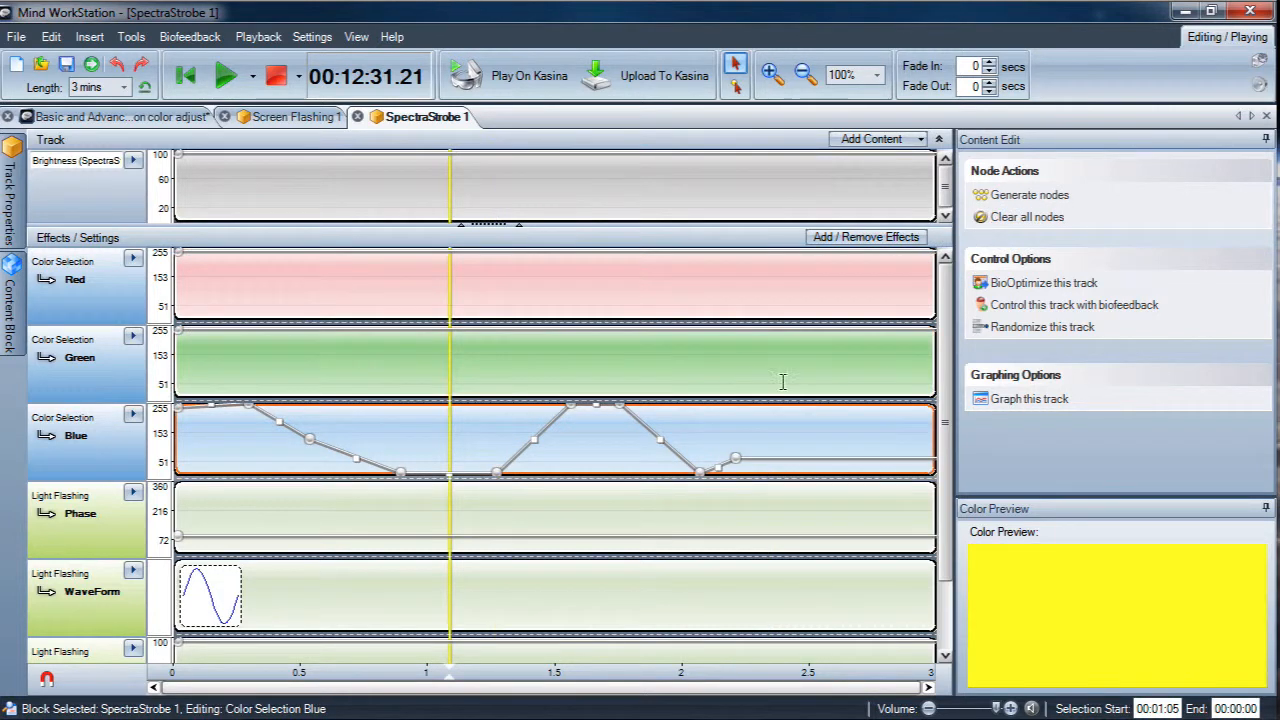
pyautogui.click(1010, 218)
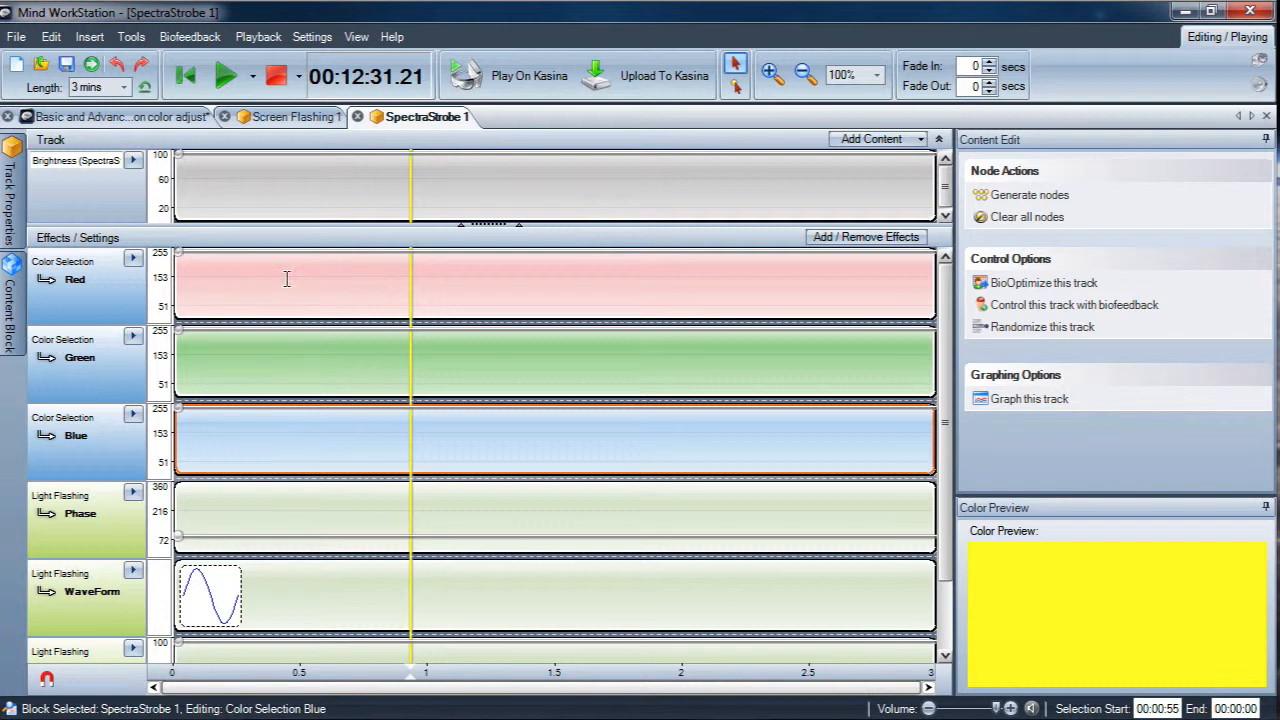
# Return to the main session and reapply the existing sync of the SpectraStrobe Red 2 block with SpectraStrobe 1's Red Color Selection.
pyautogui.click(151, 117)
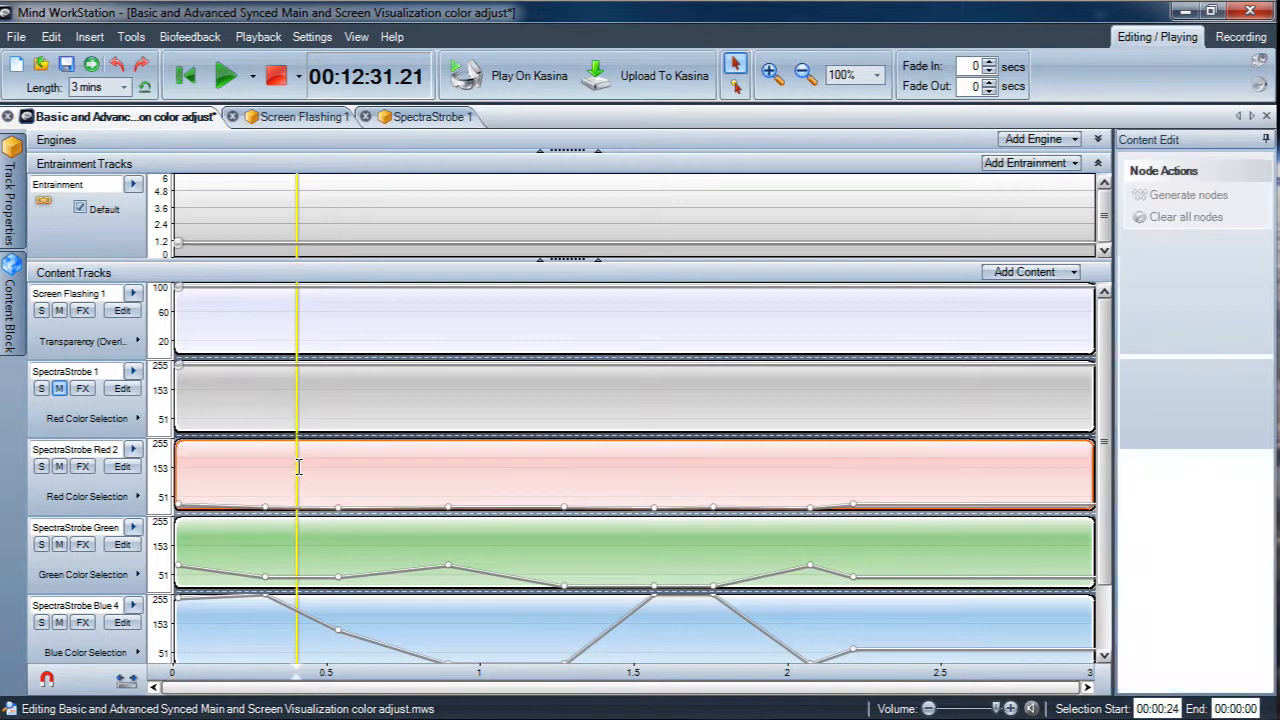
pyautogui.click(289, 550)
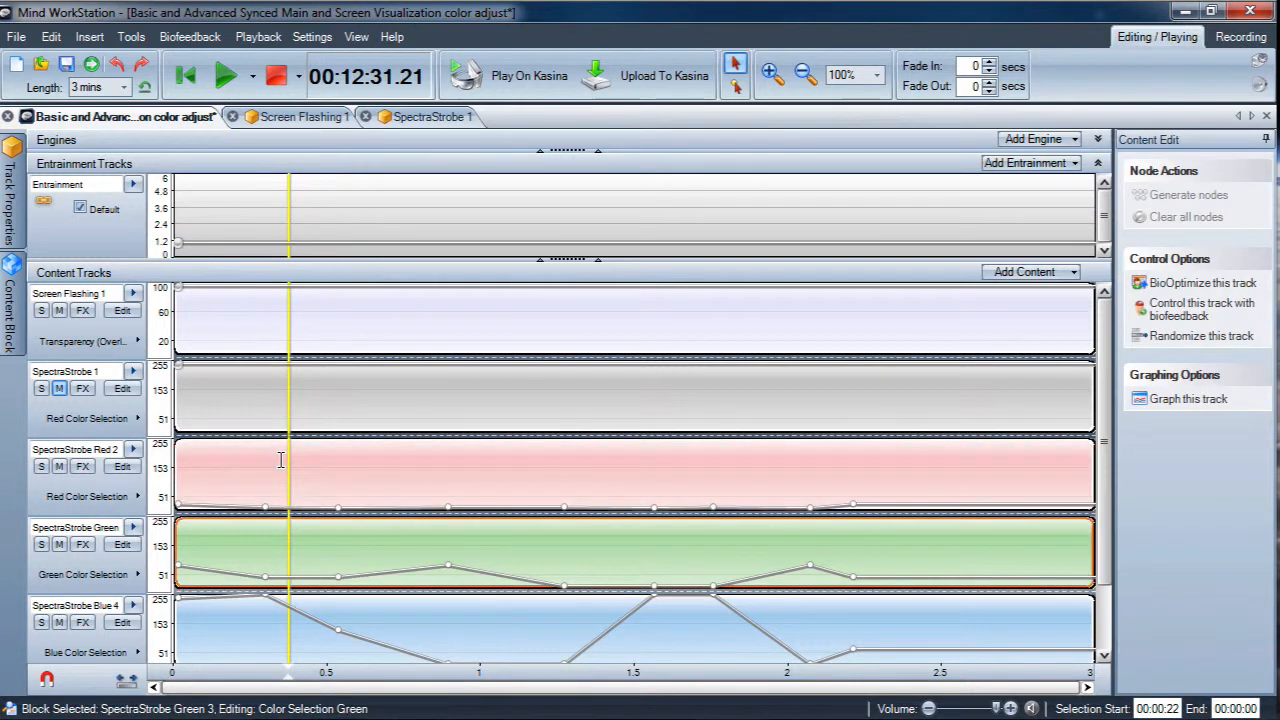
pyautogui.click(446, 608)
pyautogui.click(346, 460)
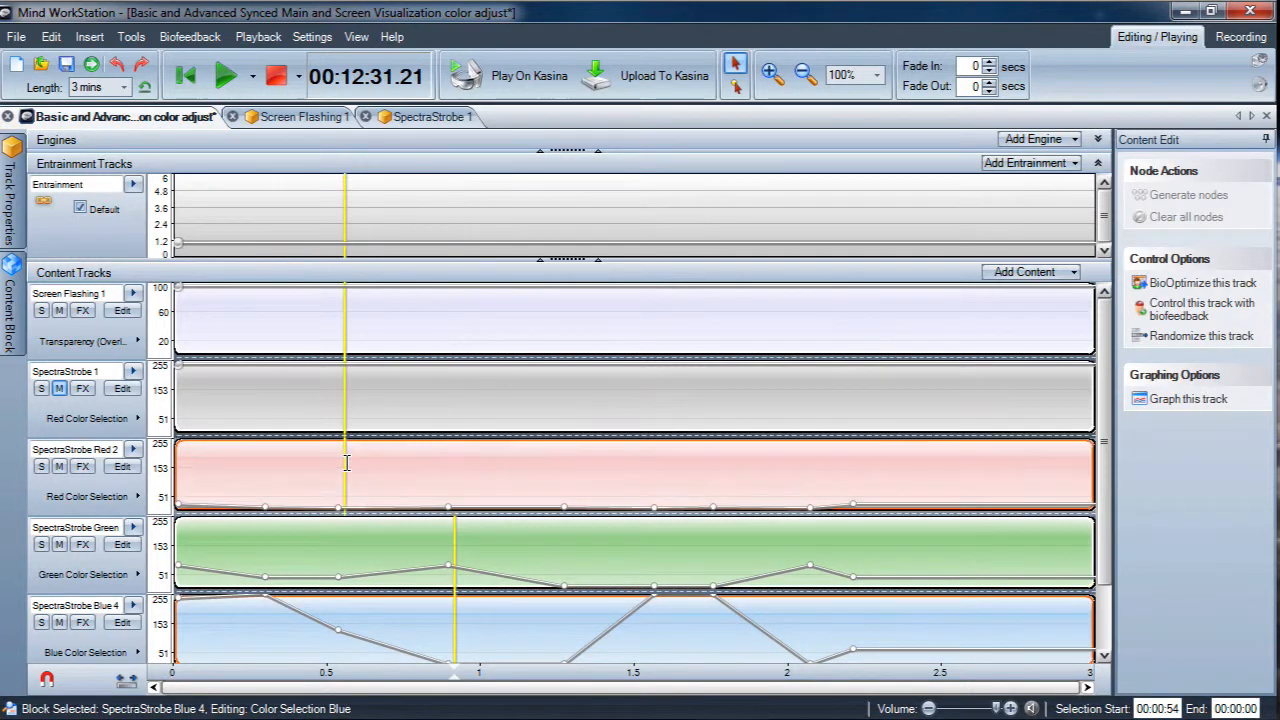
pyautogui.rightClick(251, 469)
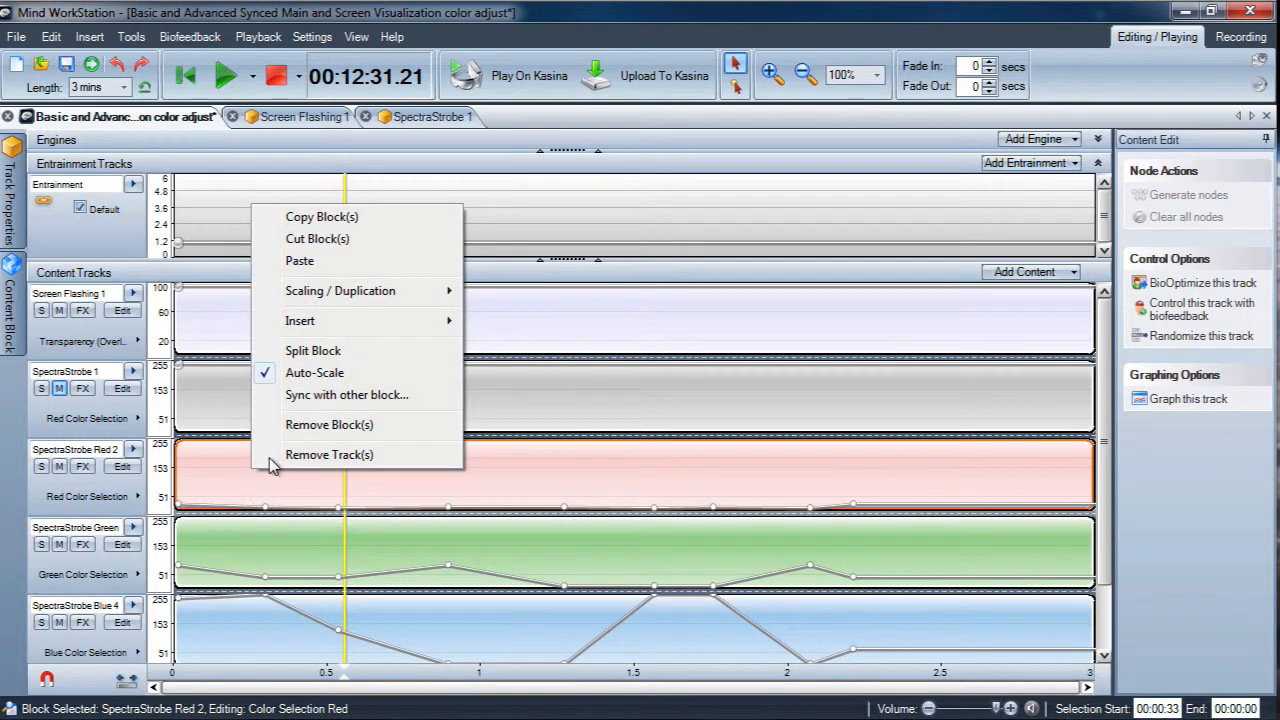
pyautogui.click(340, 394)
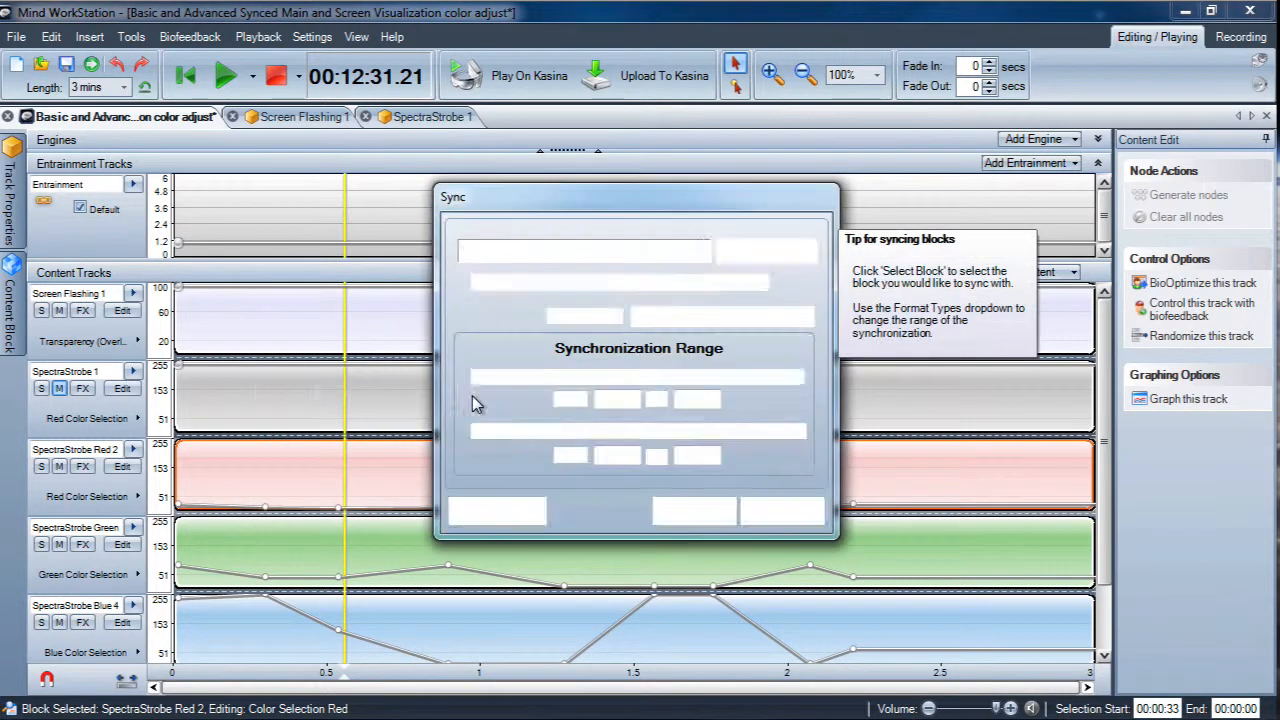
pyautogui.click(695, 511)
# Reapply the existing sync of the SpectraStrobe Green 3 block with SpectraStrobe 1's Green Color Selection.
pyautogui.click(358, 534)
pyautogui.rightClick(358, 536)
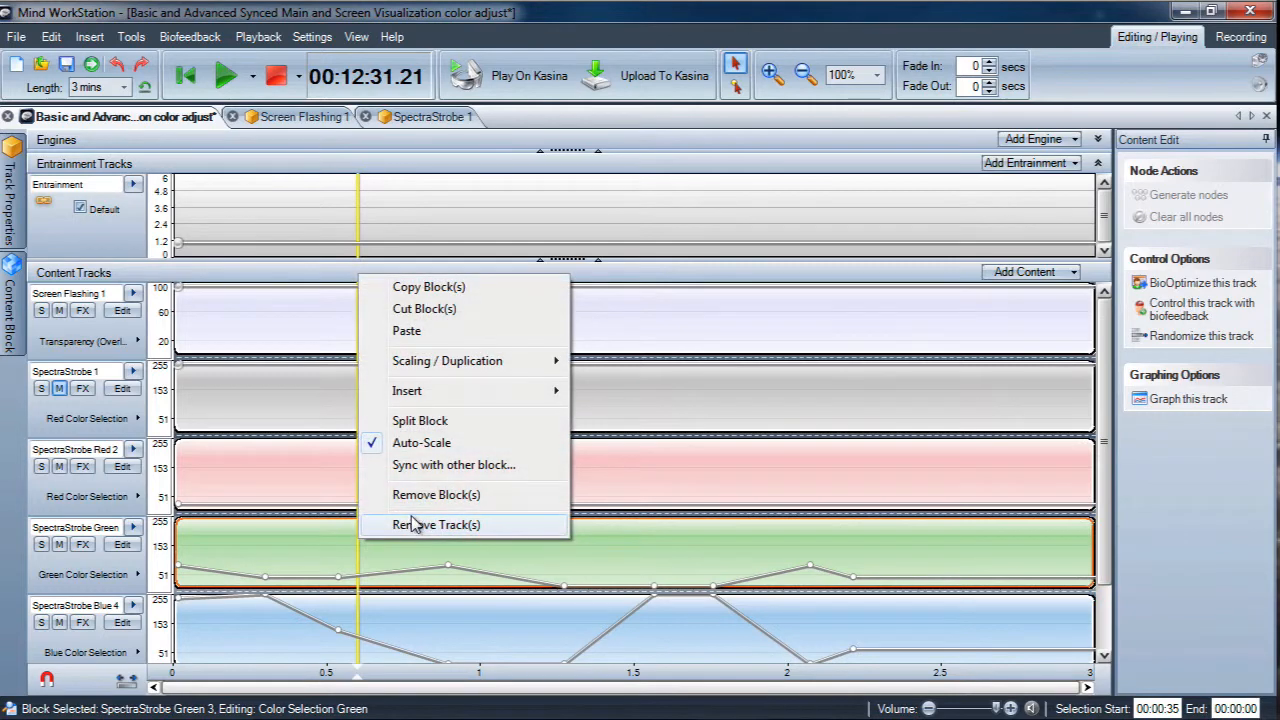
pyautogui.click(440, 465)
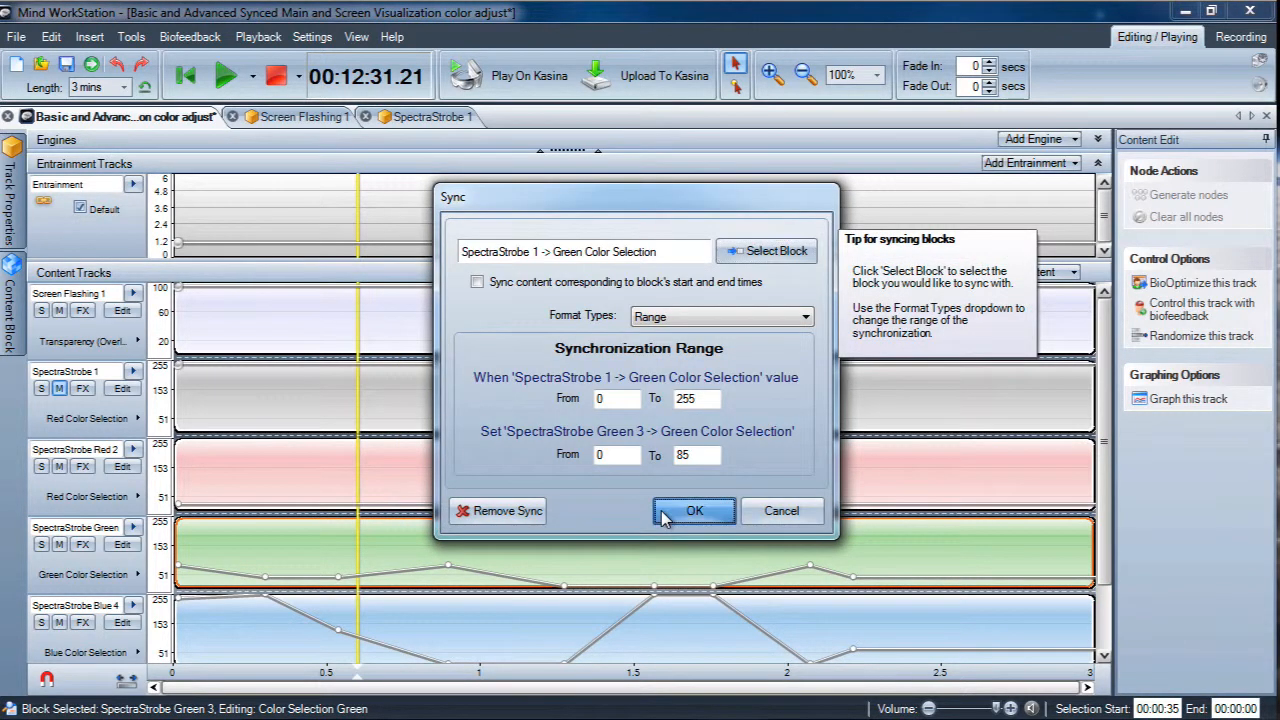
pyautogui.click(695, 511)
# Reapply the existing sync settings of the SpectraStrobe Blue 4 block.
pyautogui.click(401, 625)
pyautogui.rightClick(401, 625)
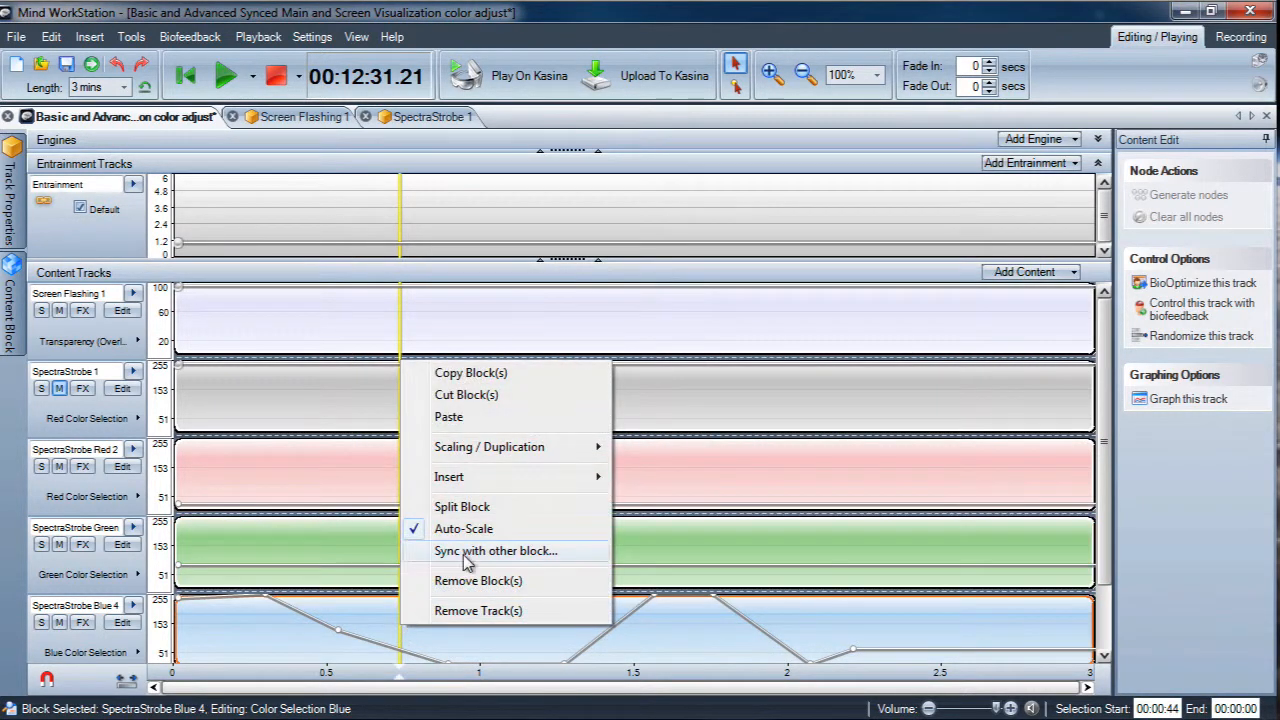
pyautogui.click(465, 560)
pyautogui.click(690, 511)
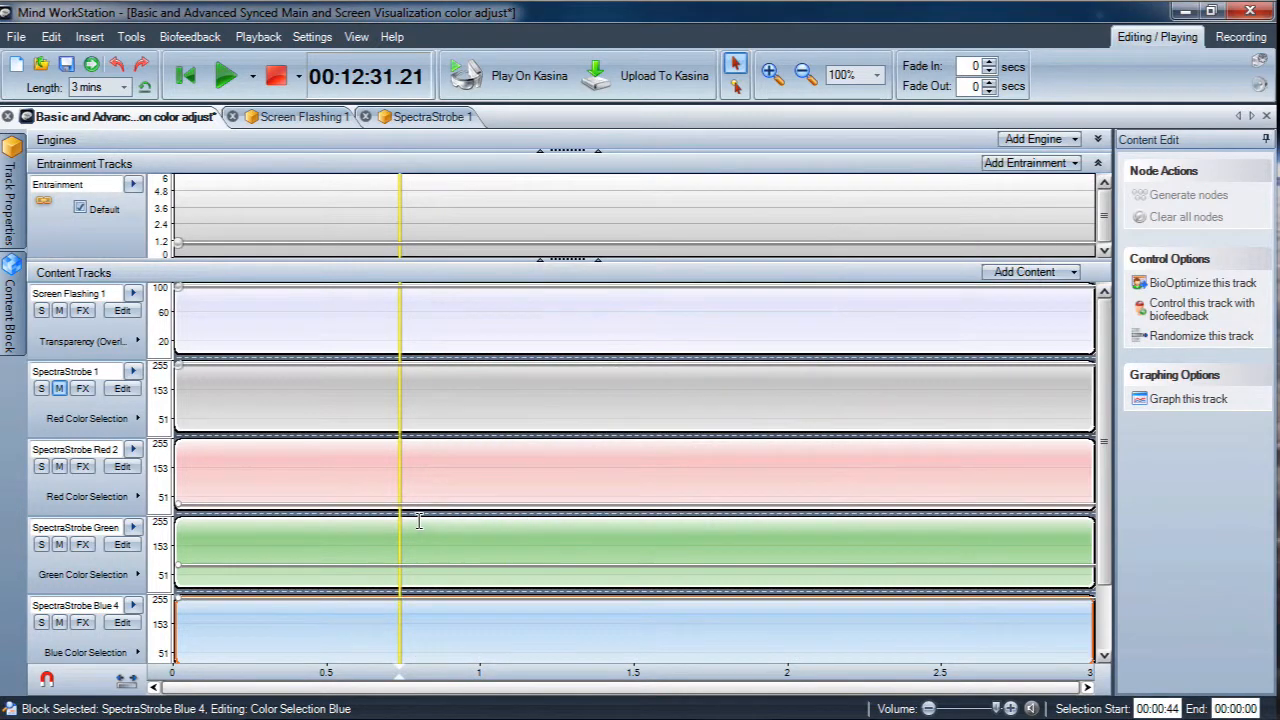
pyautogui.click(341, 467)
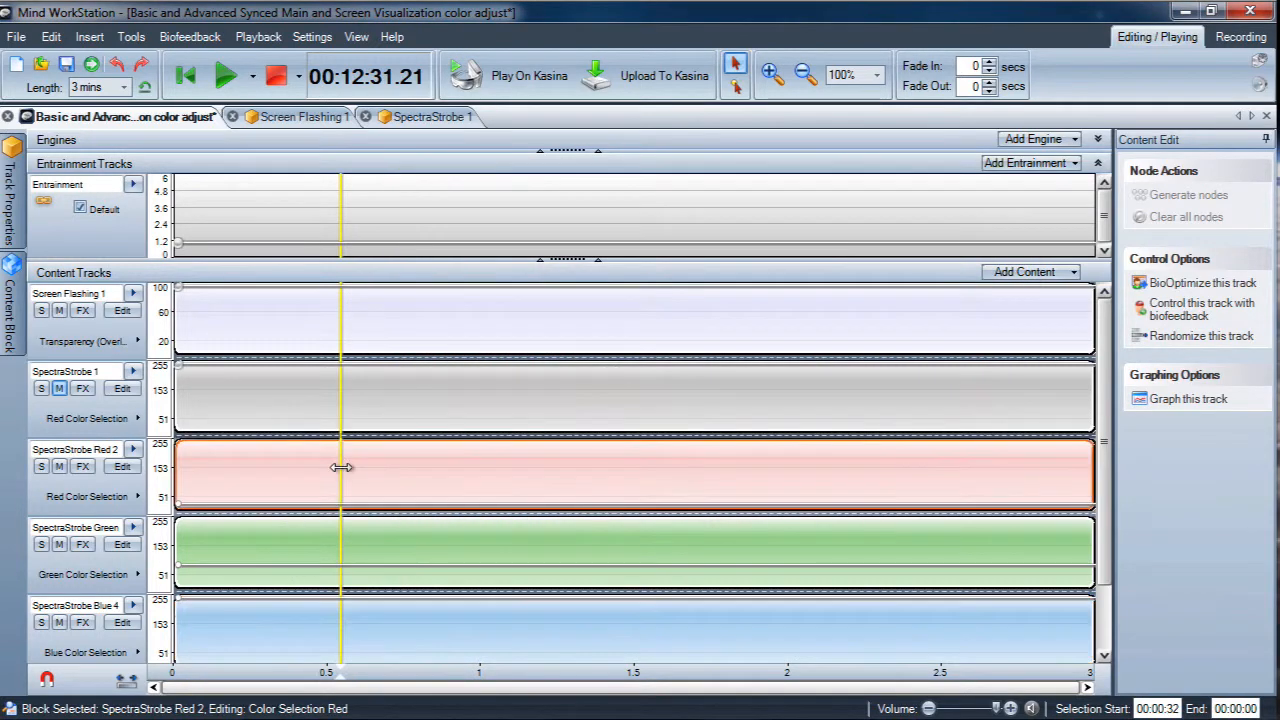
pyautogui.rightClick(341, 467)
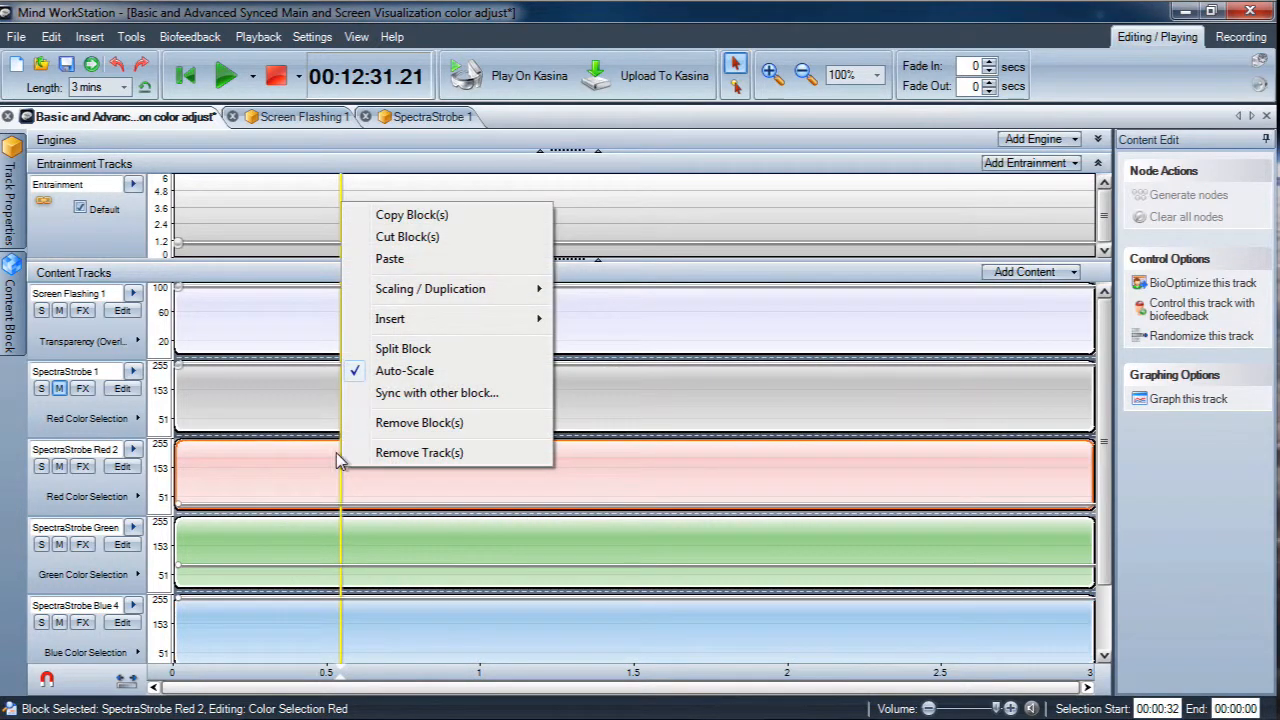
pyautogui.click(278, 476)
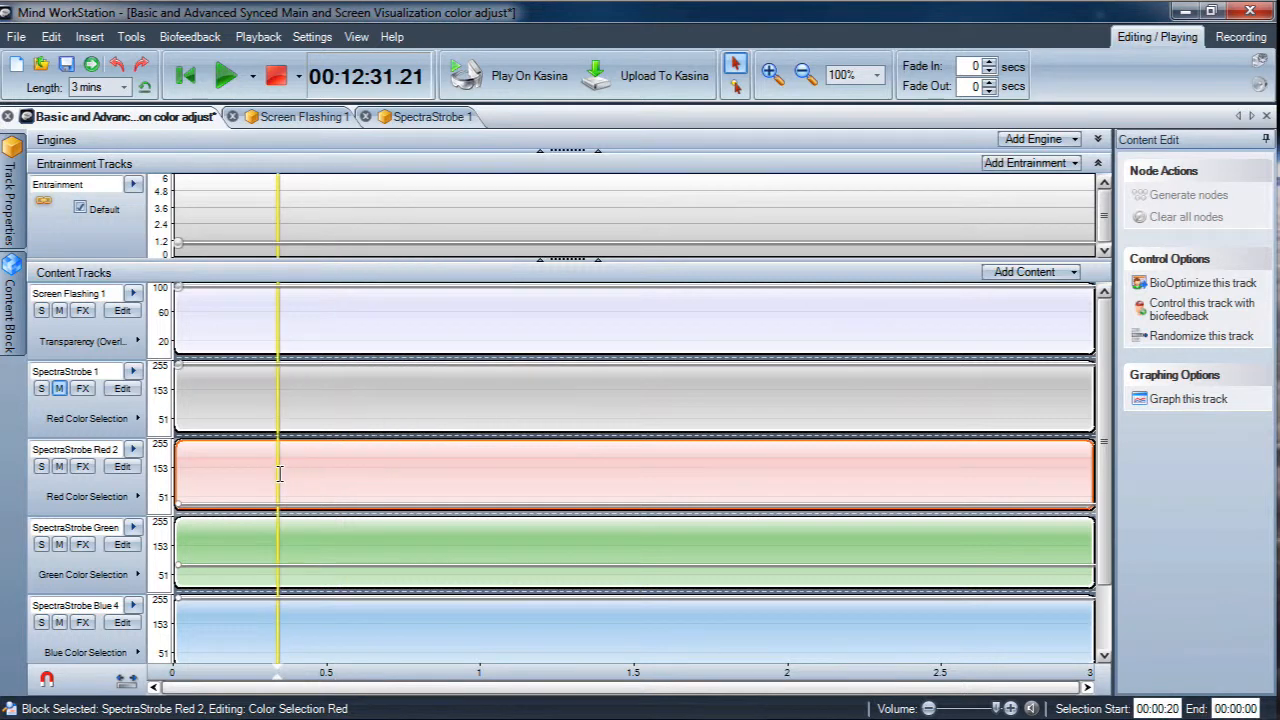
pyautogui.click(300, 543)
pyautogui.click(397, 615)
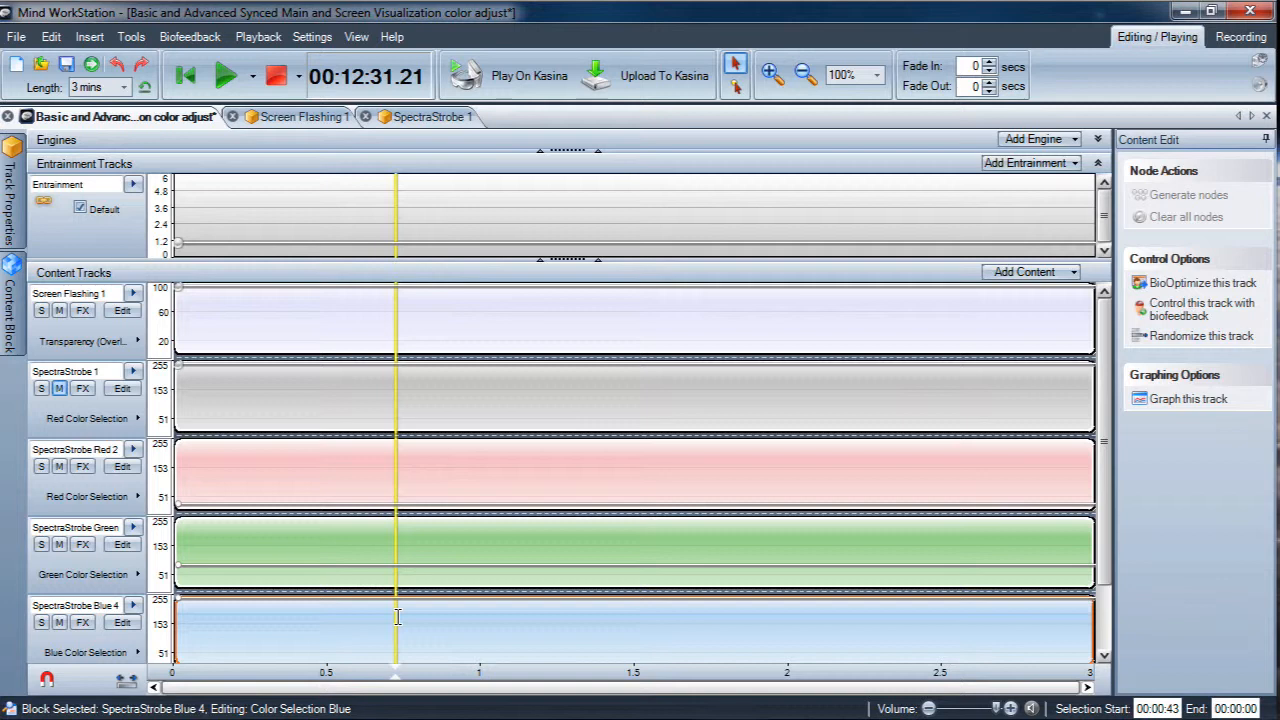
# Review the synchronization range of the SpectraStrobe Red 2 block and keep its settings.
pyautogui.click(317, 465)
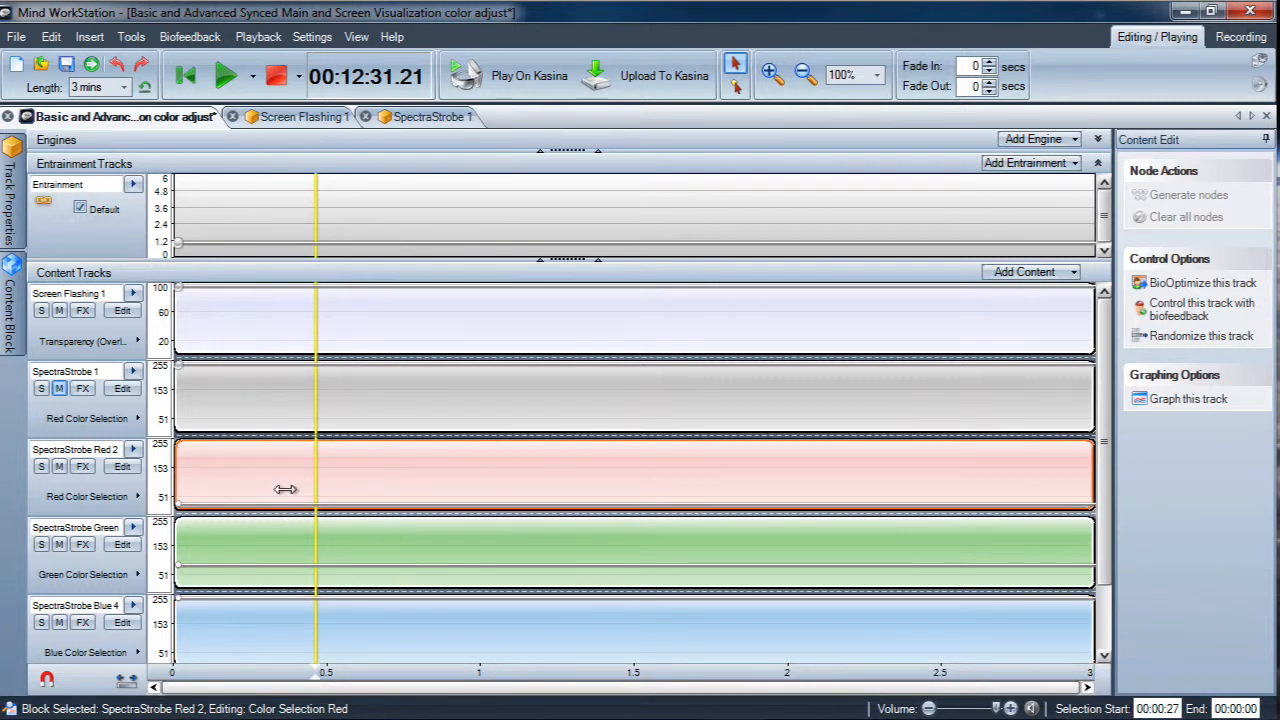
pyautogui.rightClick(286, 489)
pyautogui.click(372, 415)
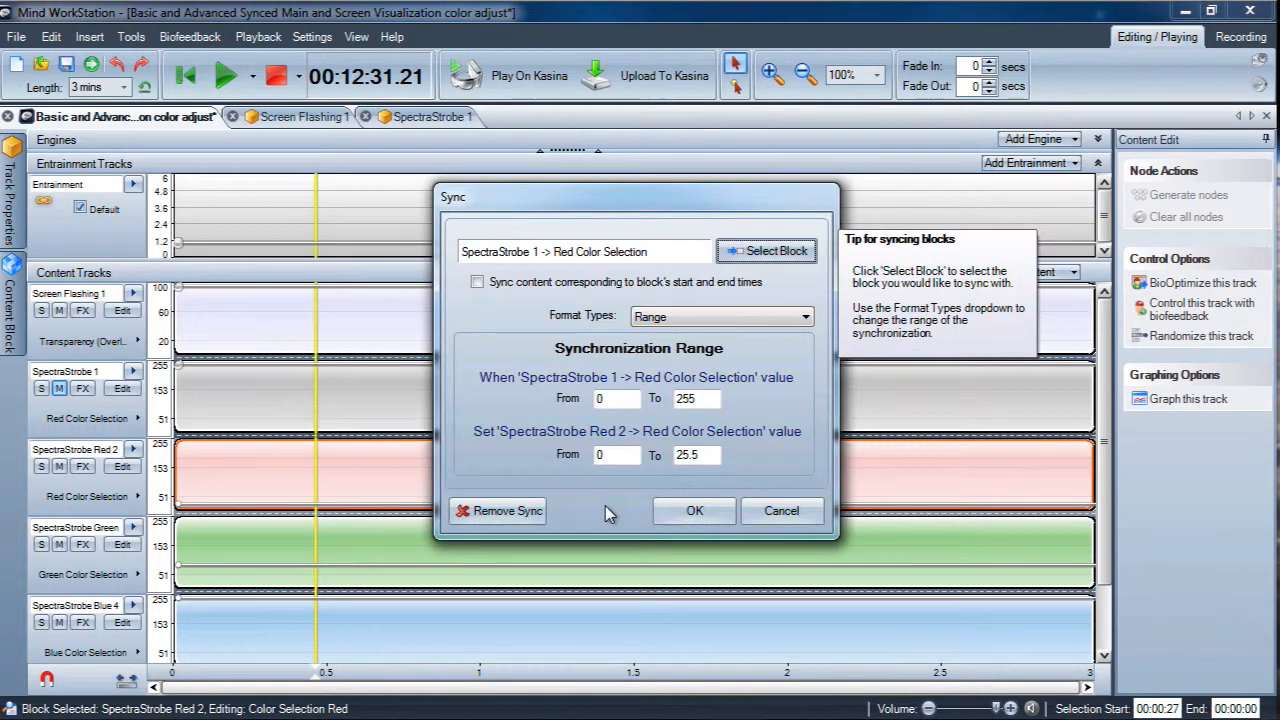
pyautogui.click(692, 511)
pyautogui.click(305, 538)
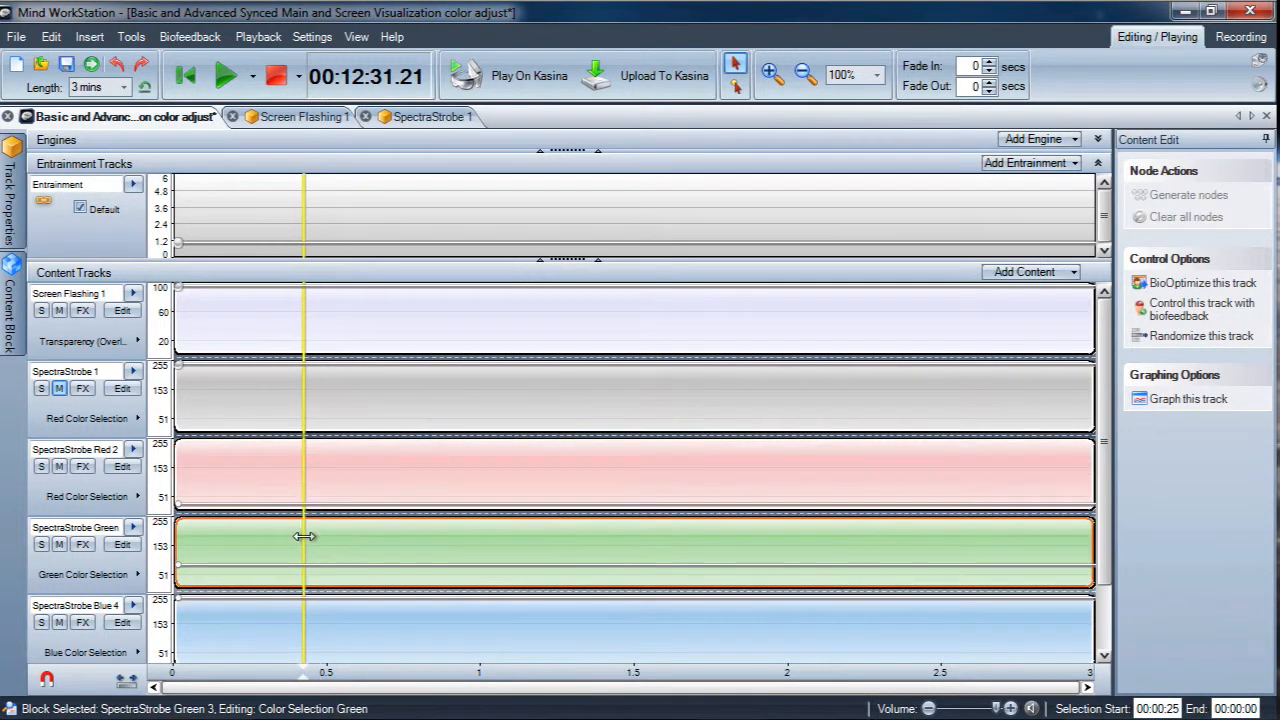
pyautogui.rightClick(305, 536)
pyautogui.click(216, 480)
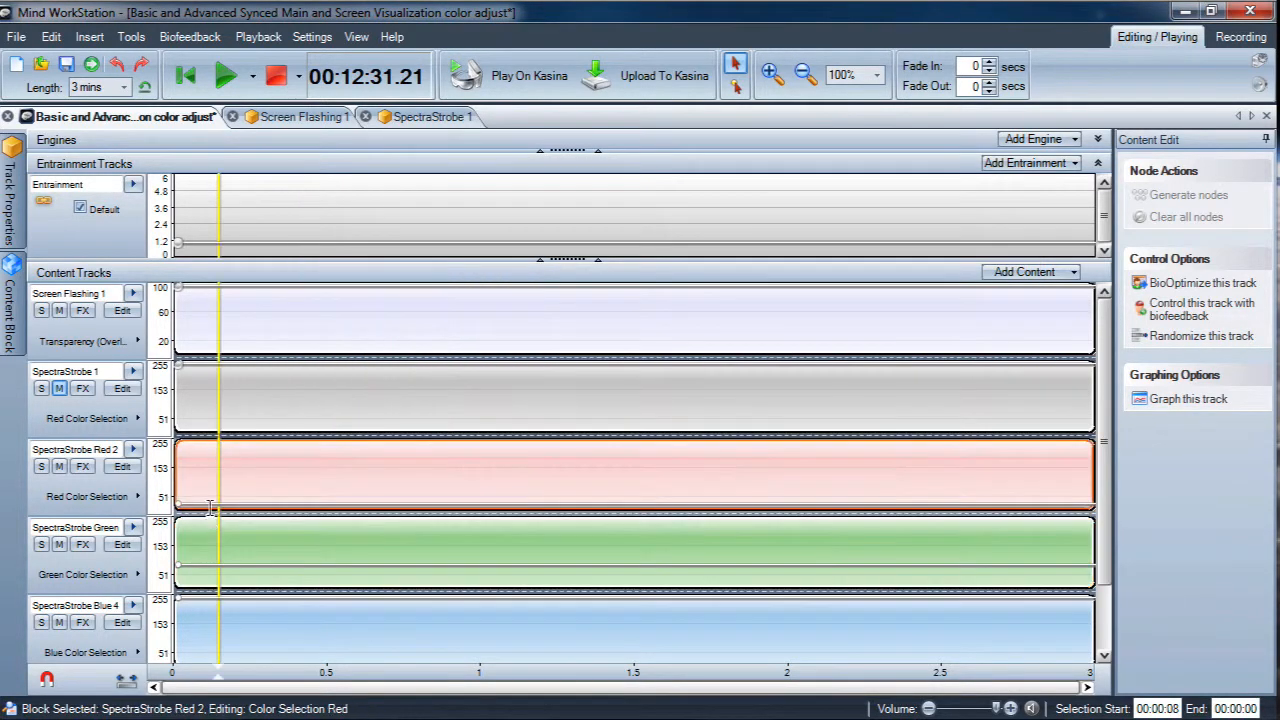
pyautogui.click(216, 528)
pyautogui.click(247, 612)
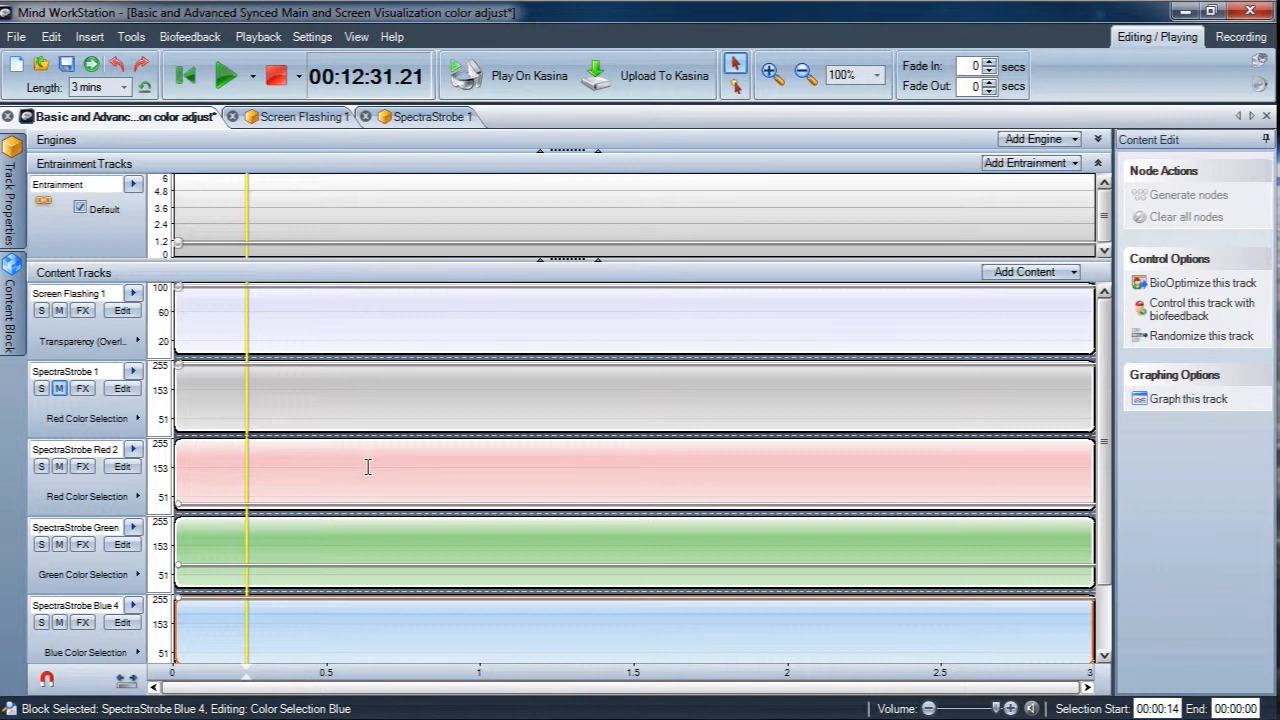
pyautogui.click(371, 322)
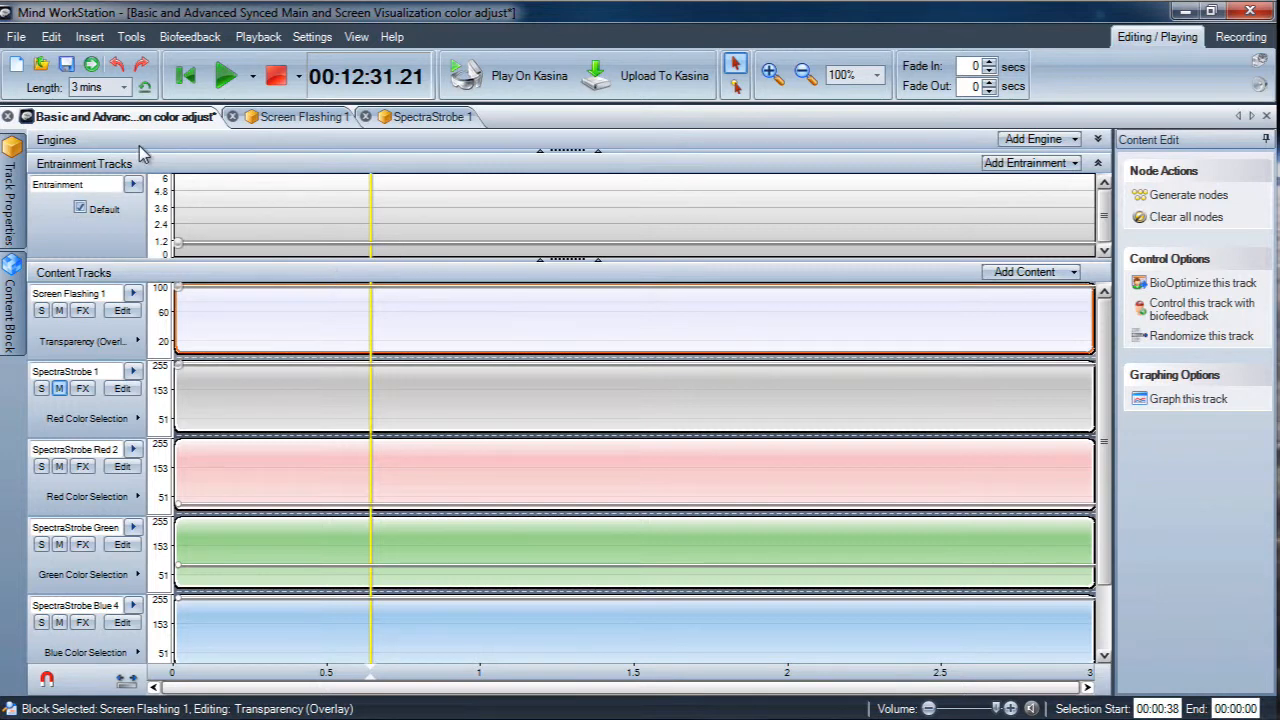
pyautogui.click(16, 36)
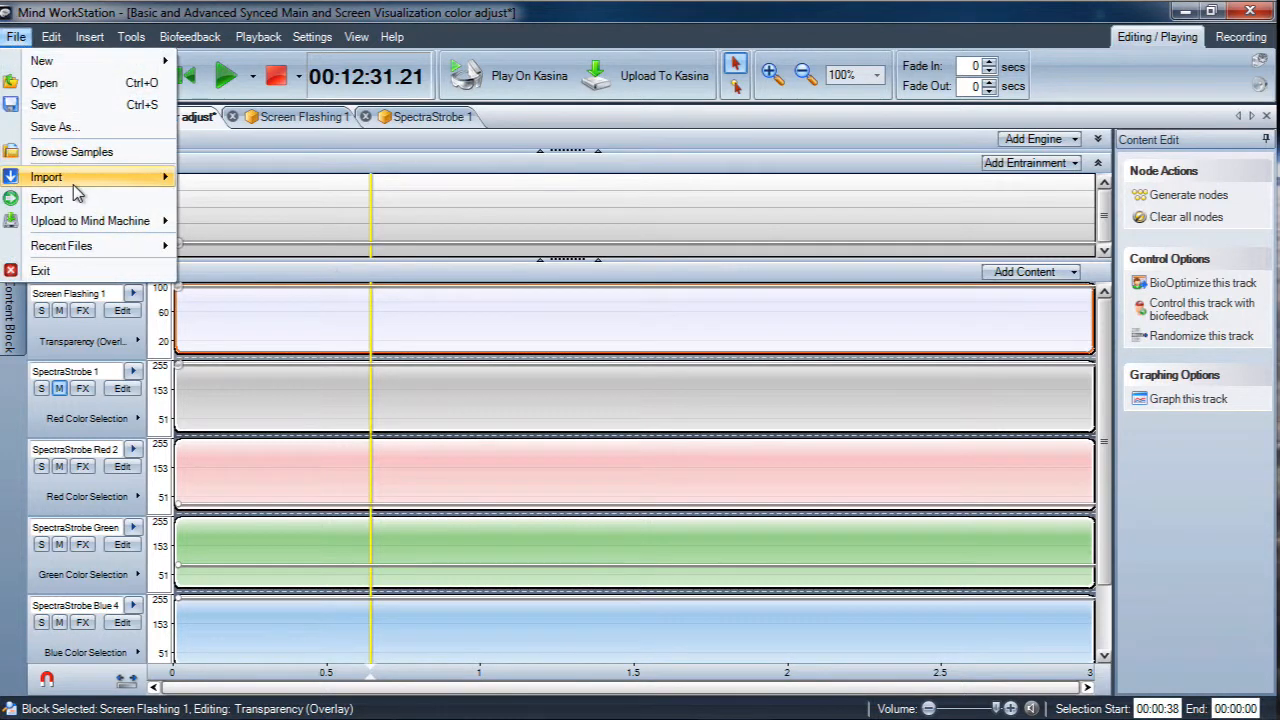
pyautogui.click(75, 128)
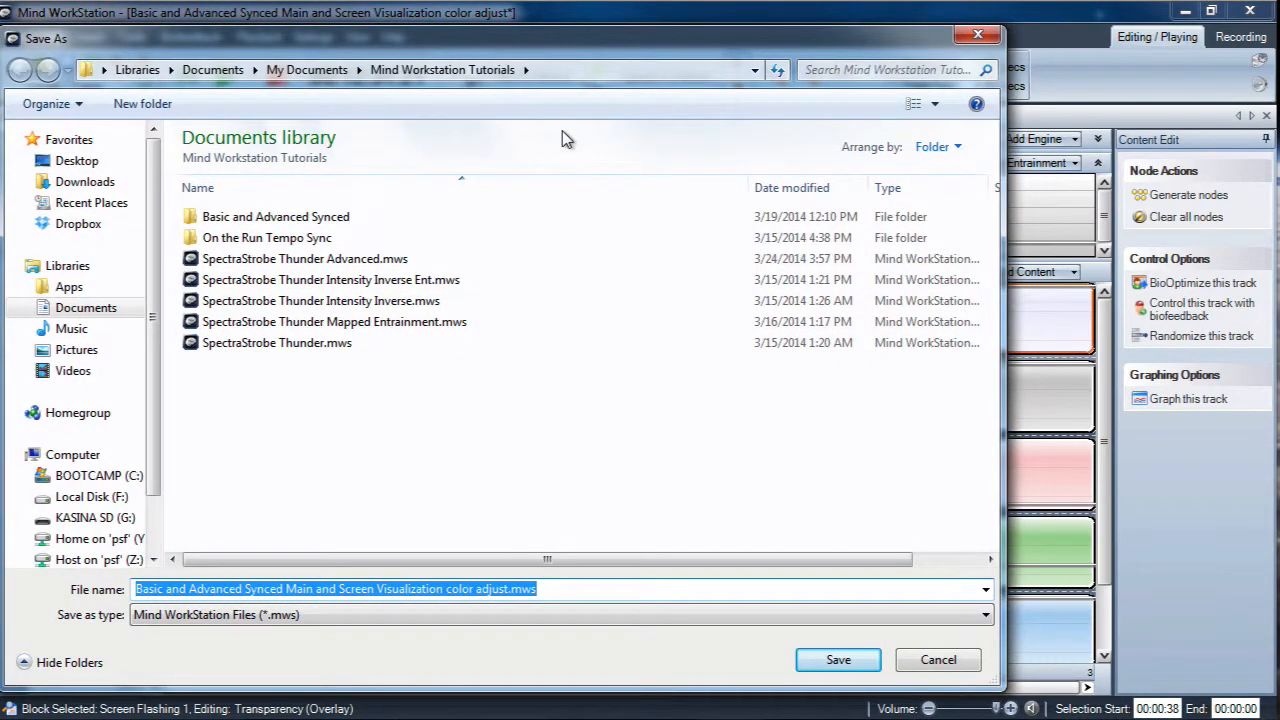
pyautogui.click(315, 70)
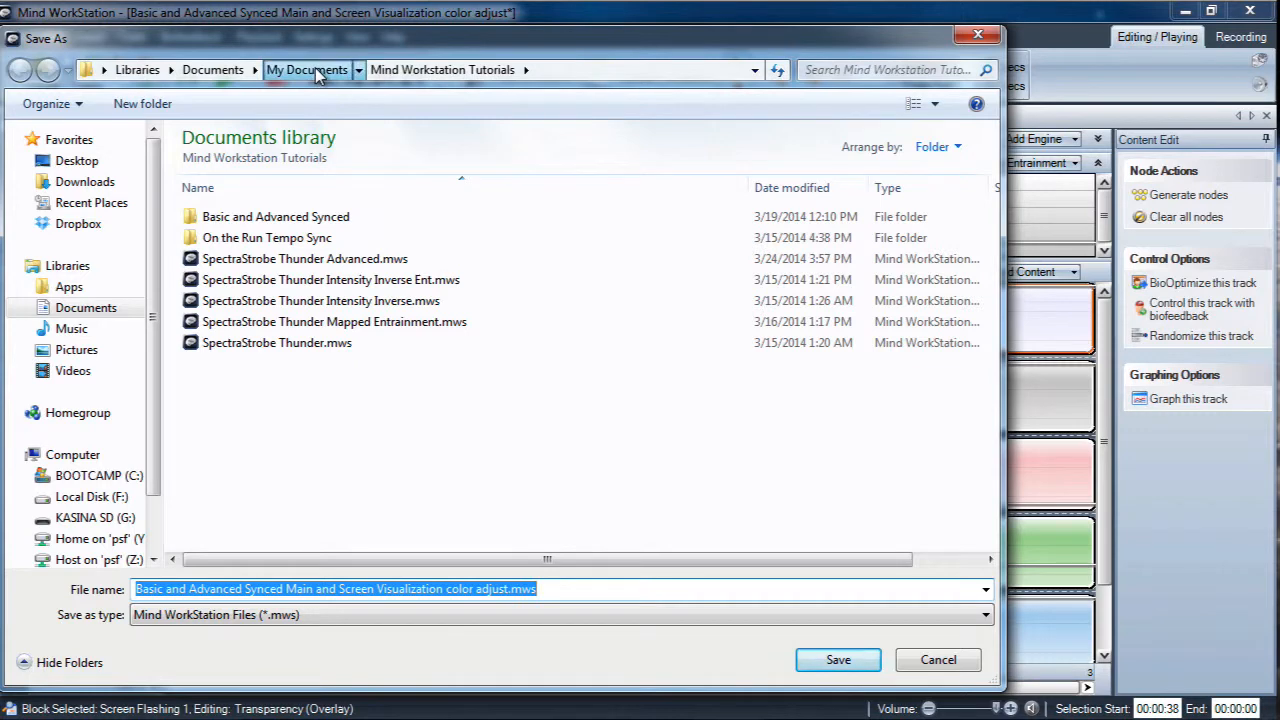
pyautogui.scroll(-3, 988, 340)
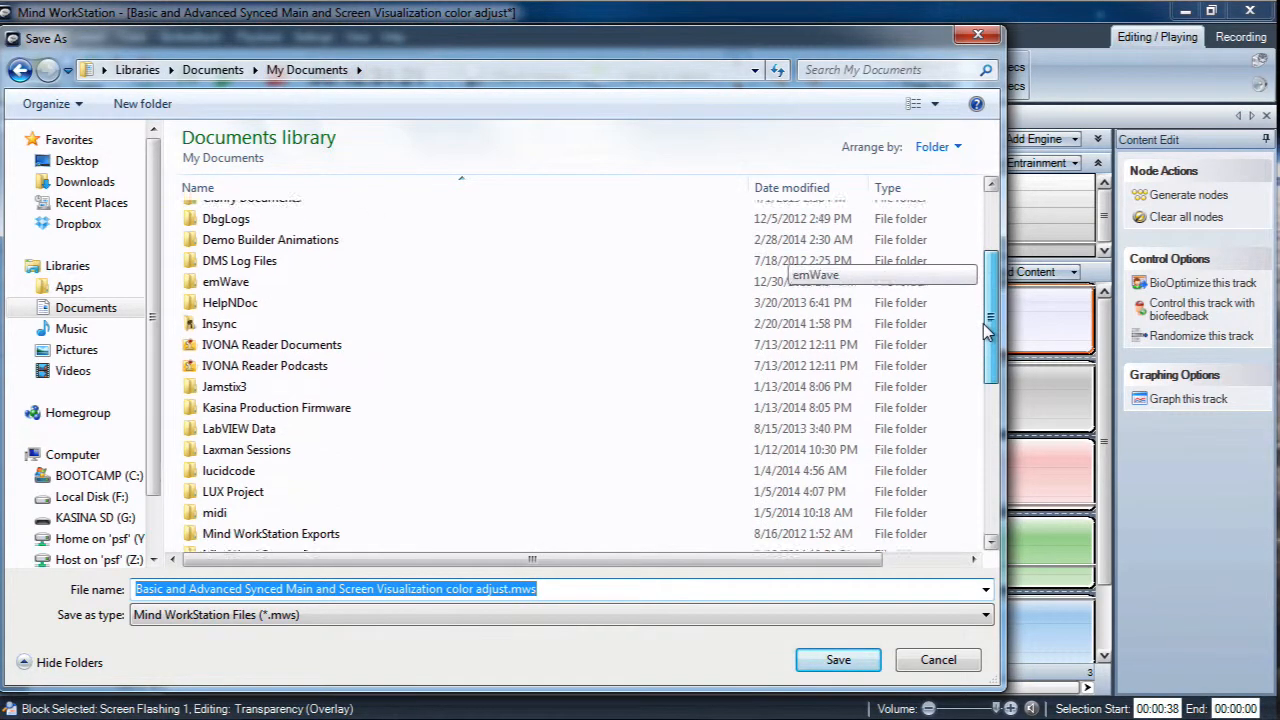
pyautogui.scroll(-2, 988, 345)
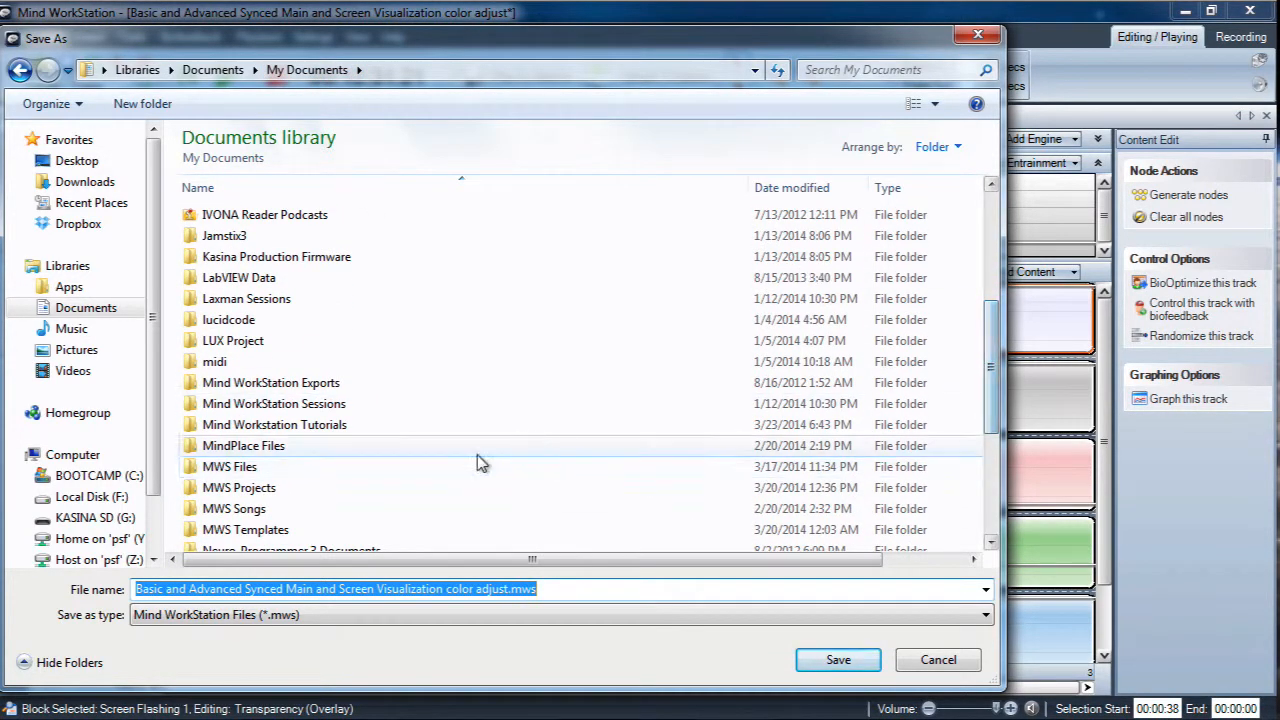
pyautogui.doubleClick(277, 529)
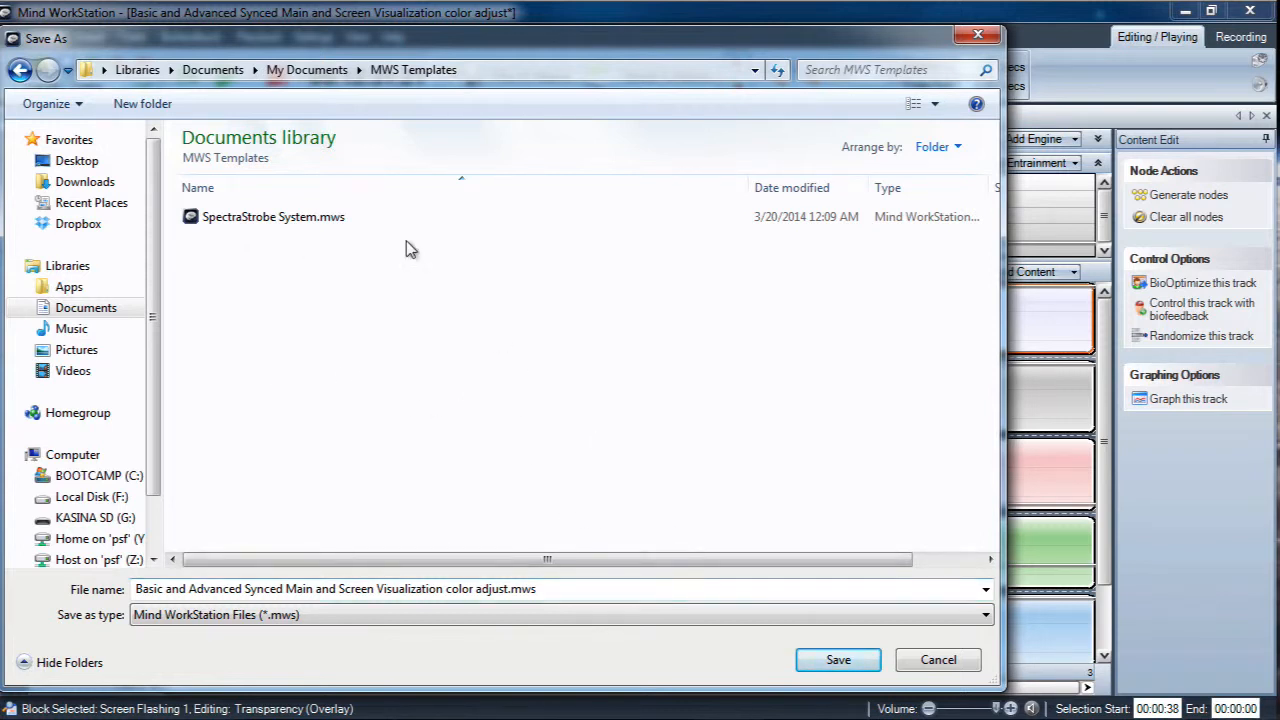
pyautogui.click(940, 661)
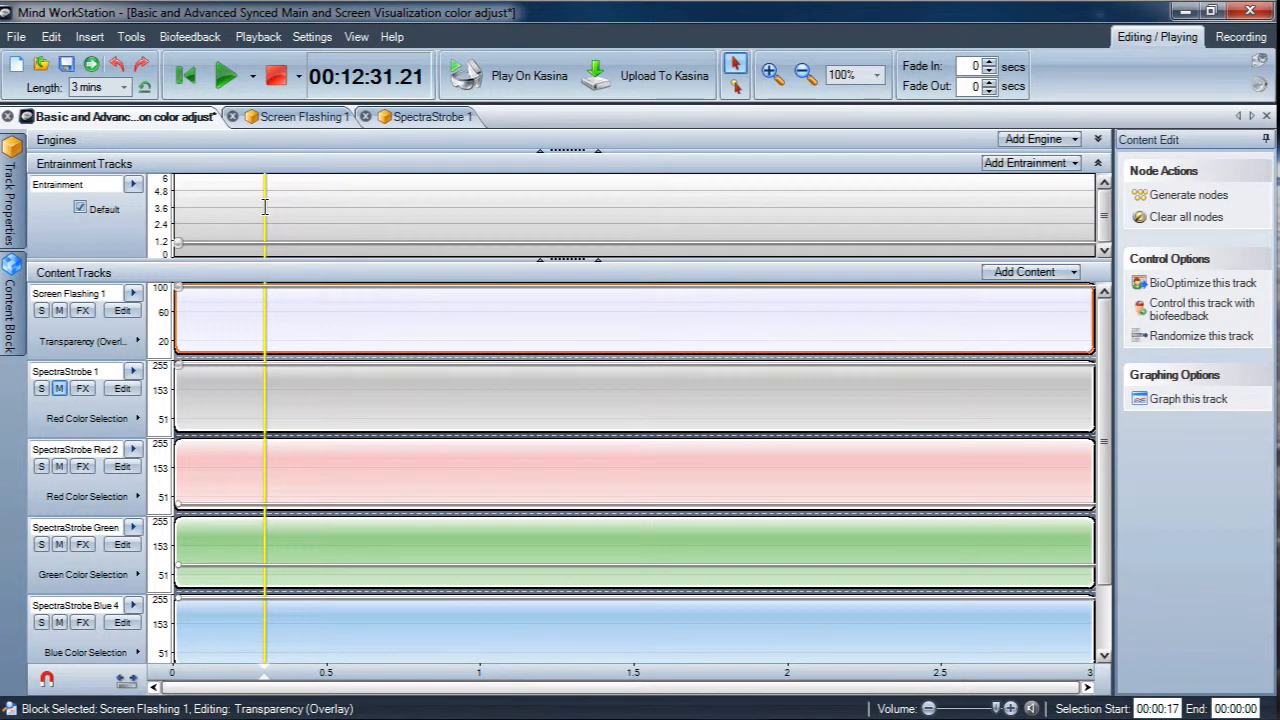
# Open the SpectraStrobe System.mws template from the MWS Templates folder in My Documents.
pyautogui.click(16, 36)
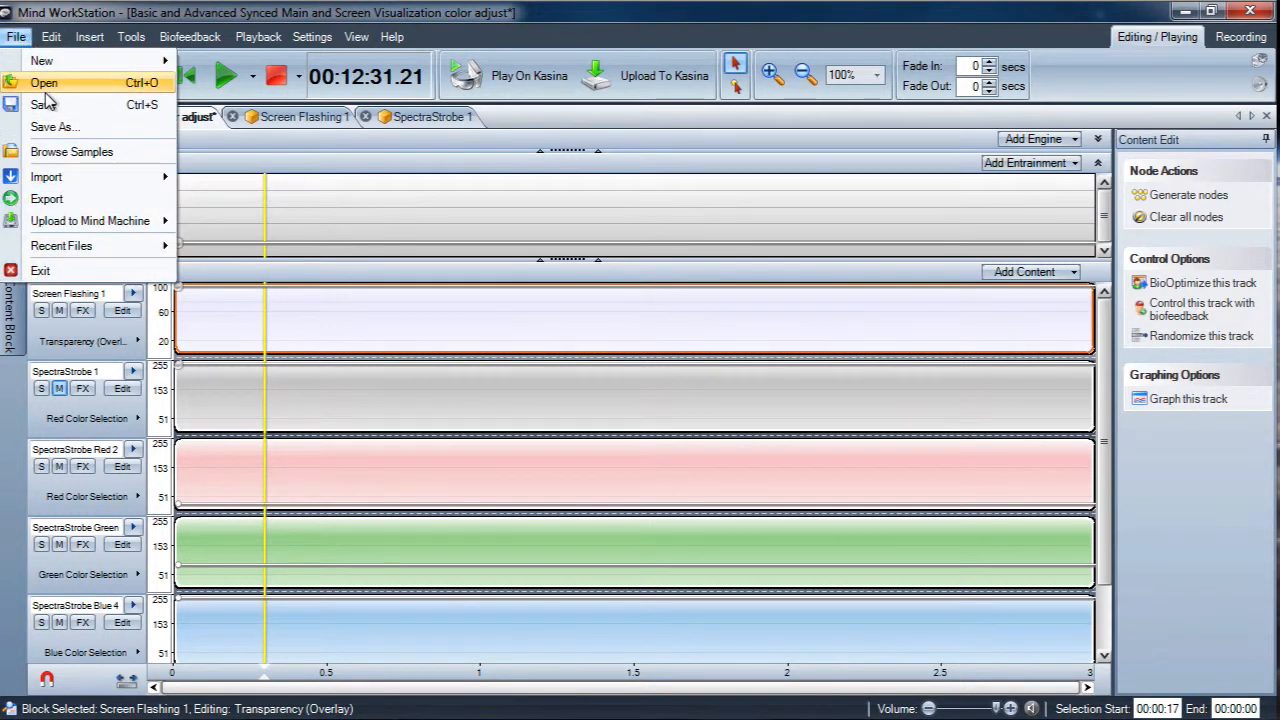
pyautogui.click(44, 83)
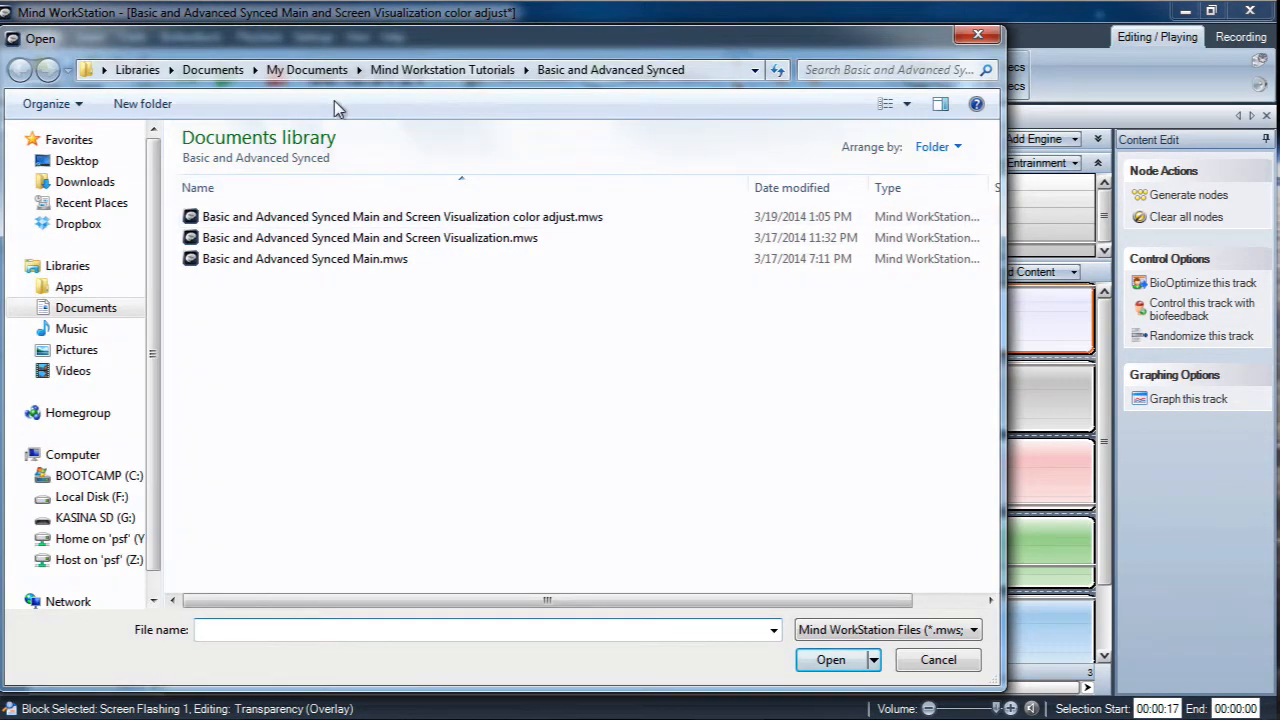
pyautogui.click(305, 69)
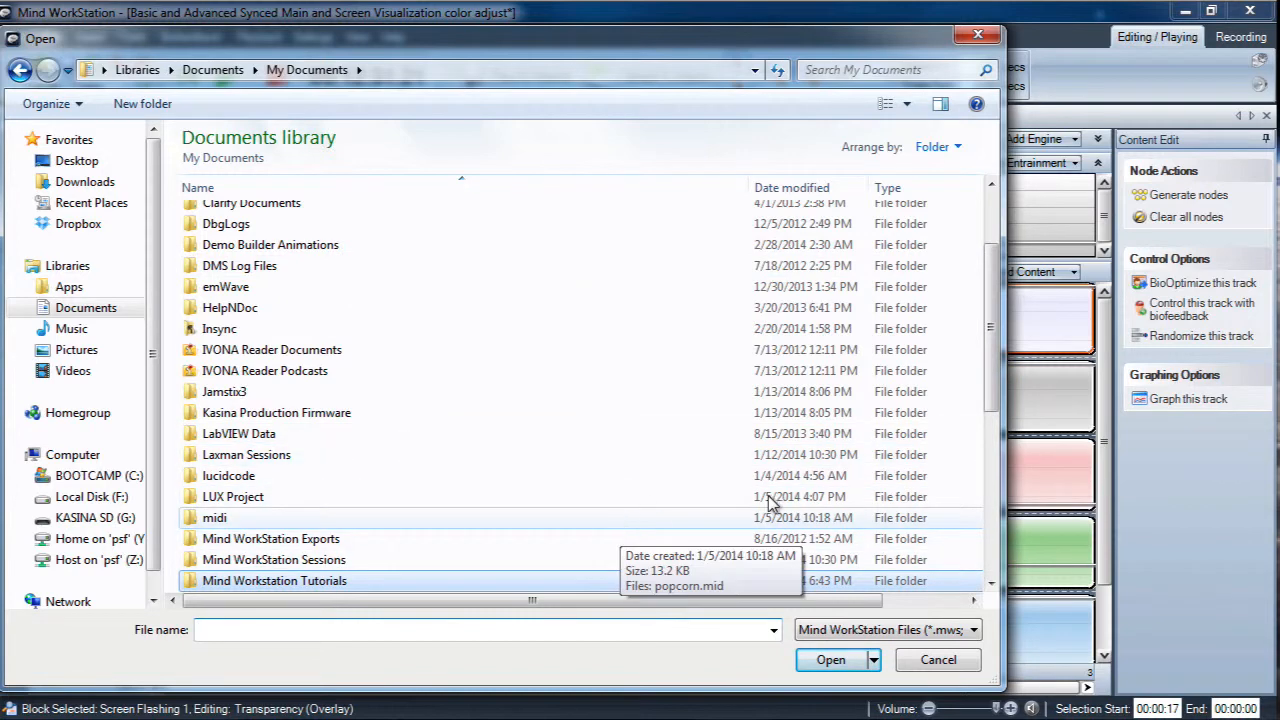
pyautogui.scroll(-3, 650, 330)
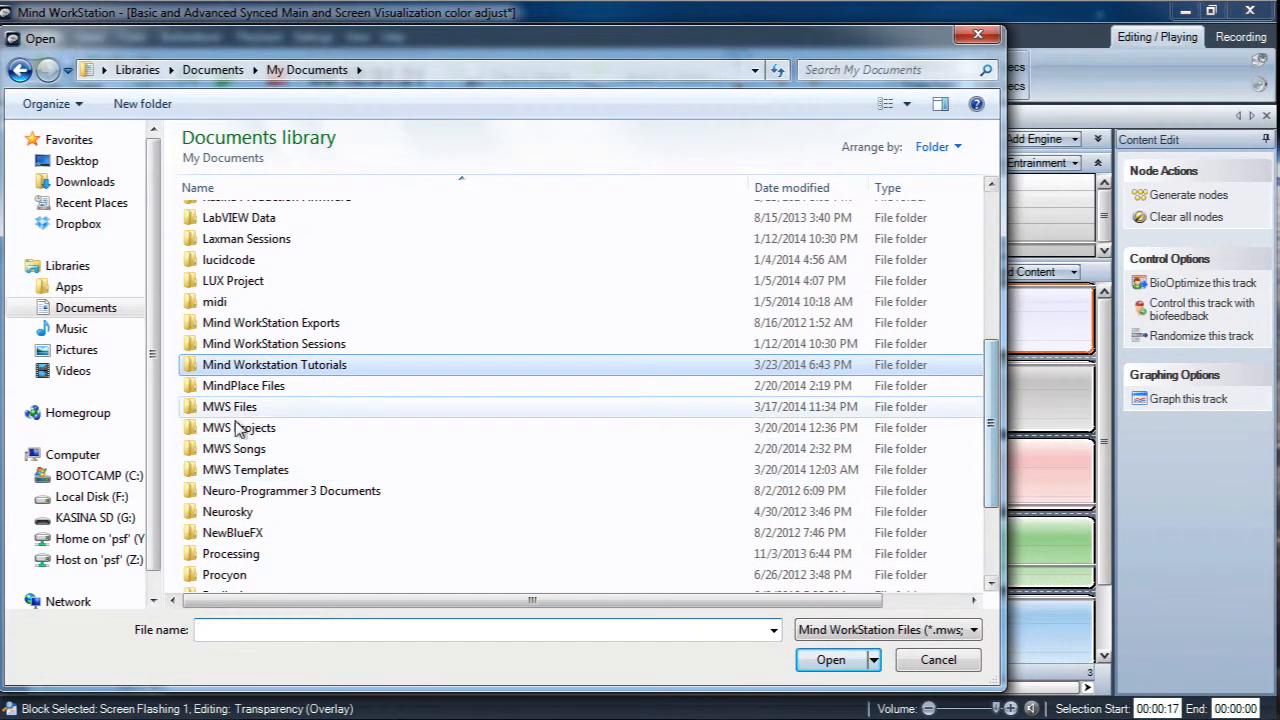
pyautogui.doubleClick(246, 469)
pyautogui.doubleClick(240, 225)
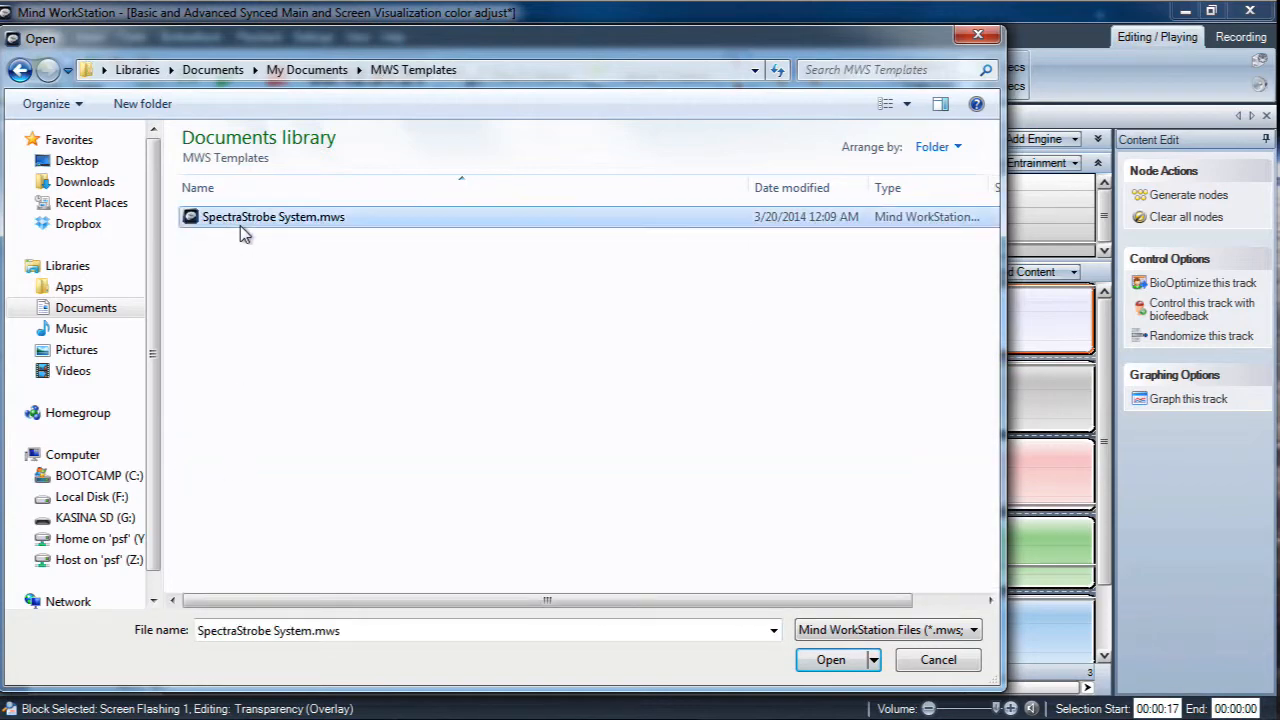
pyautogui.click(622, 392)
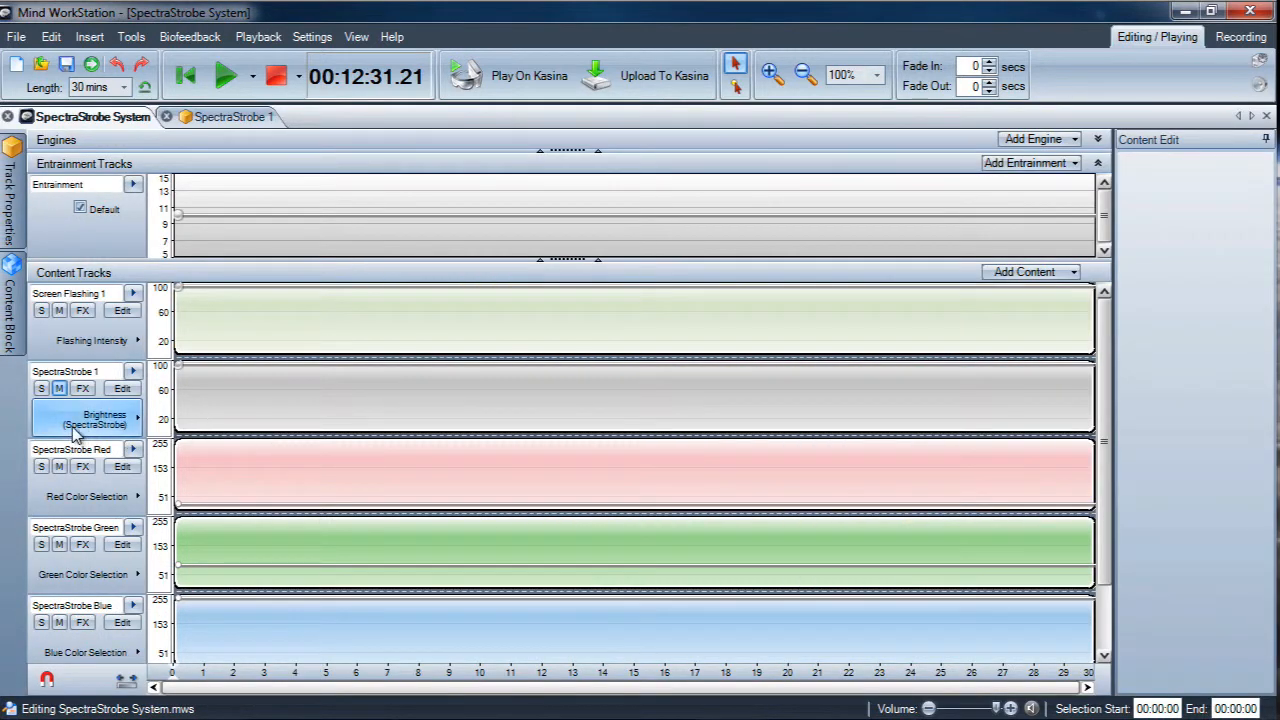
# Examine the template's entrainment and content tracks and the color and light flashing settings inside SpectraStrobe 1.
pyautogui.click(60, 392)
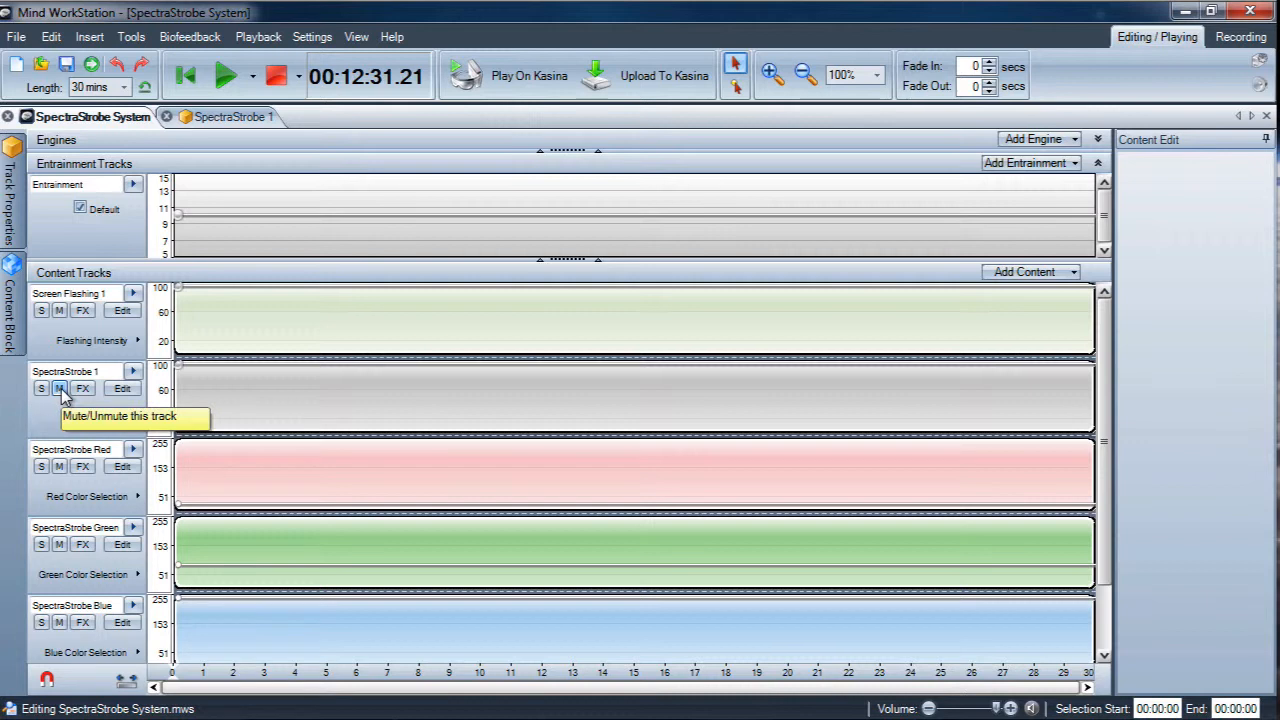
pyautogui.click(256, 321)
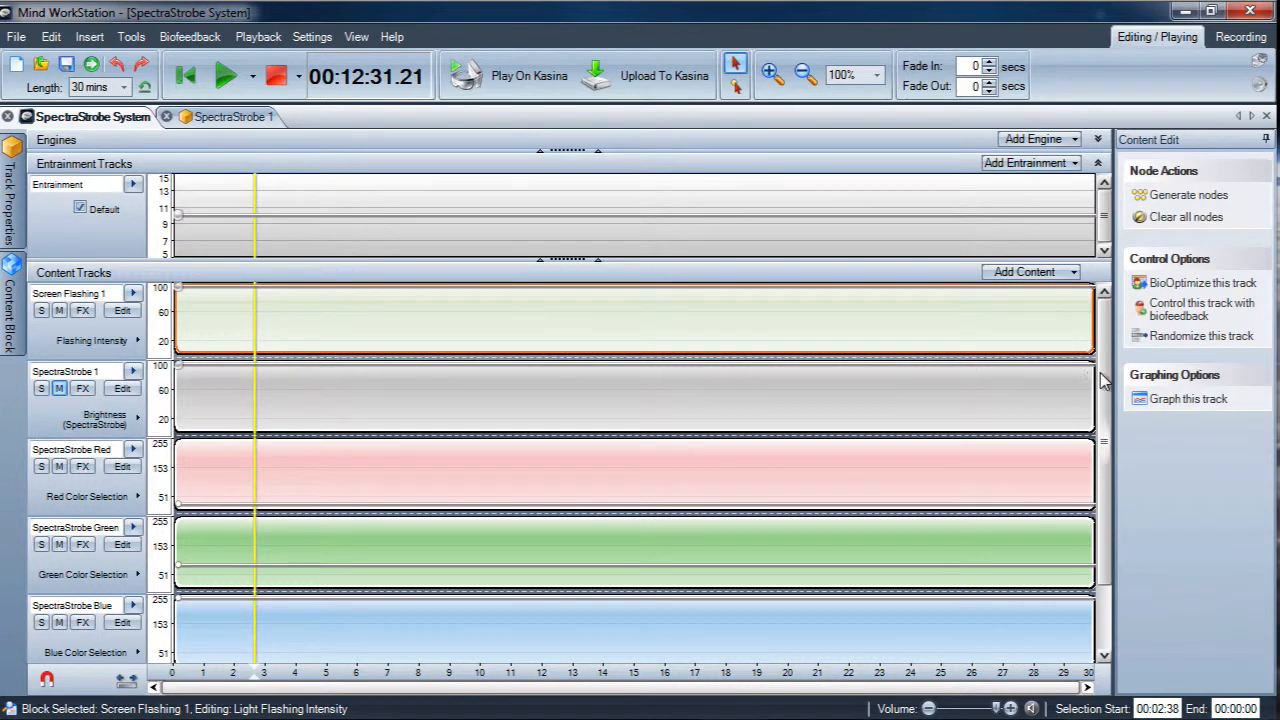
pyautogui.moveTo(1106, 389); pyautogui.dragTo(1132, 286)
pyautogui.click(230, 118)
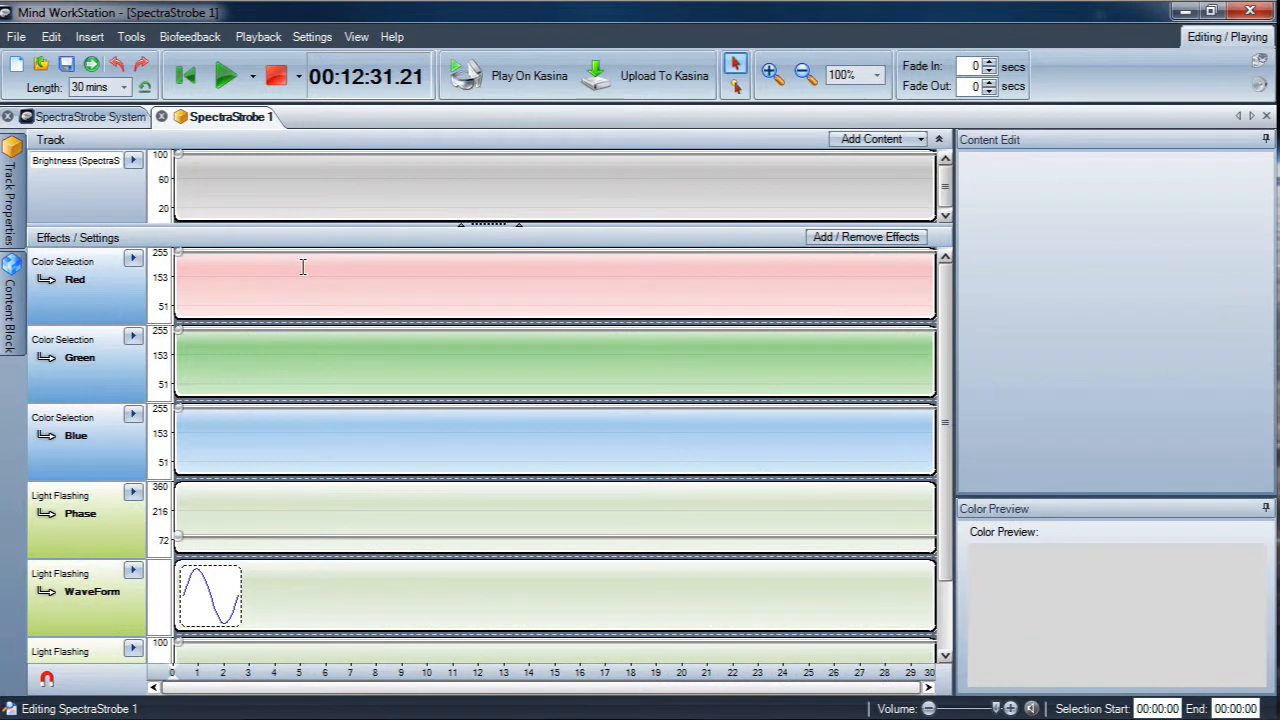
pyautogui.click(95, 116)
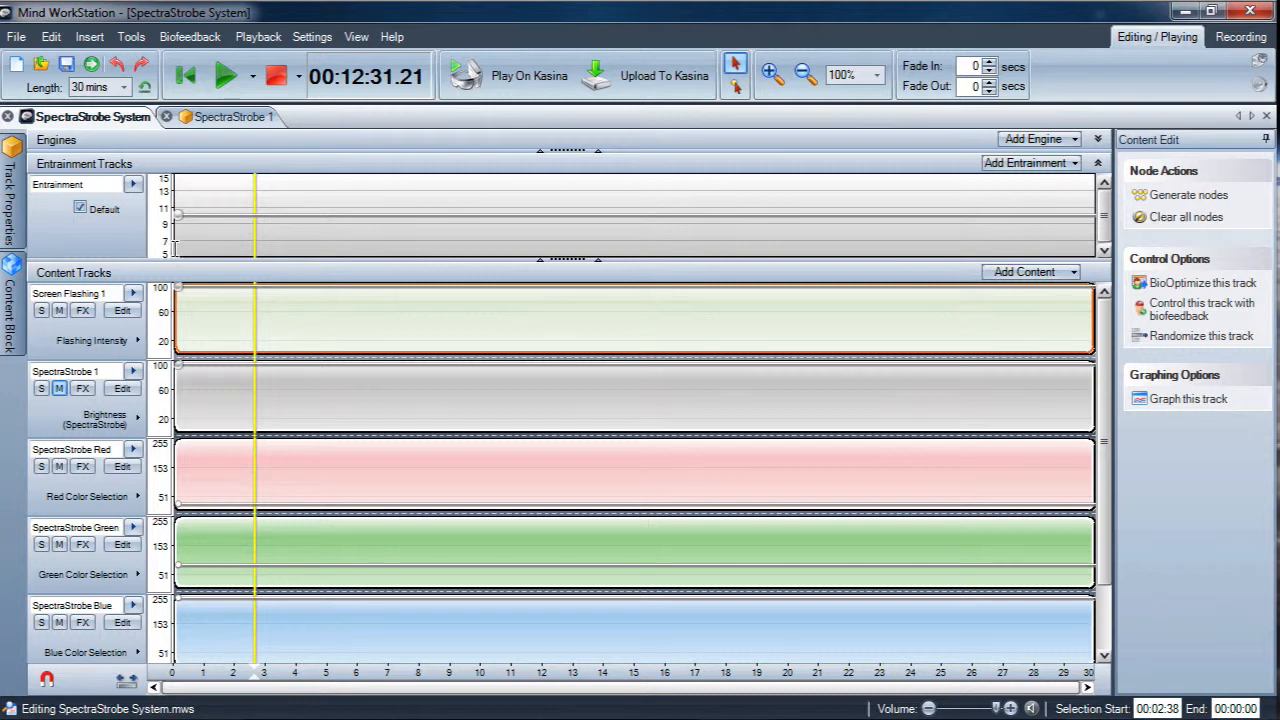
pyautogui.click(218, 246)
pyautogui.click(400, 238)
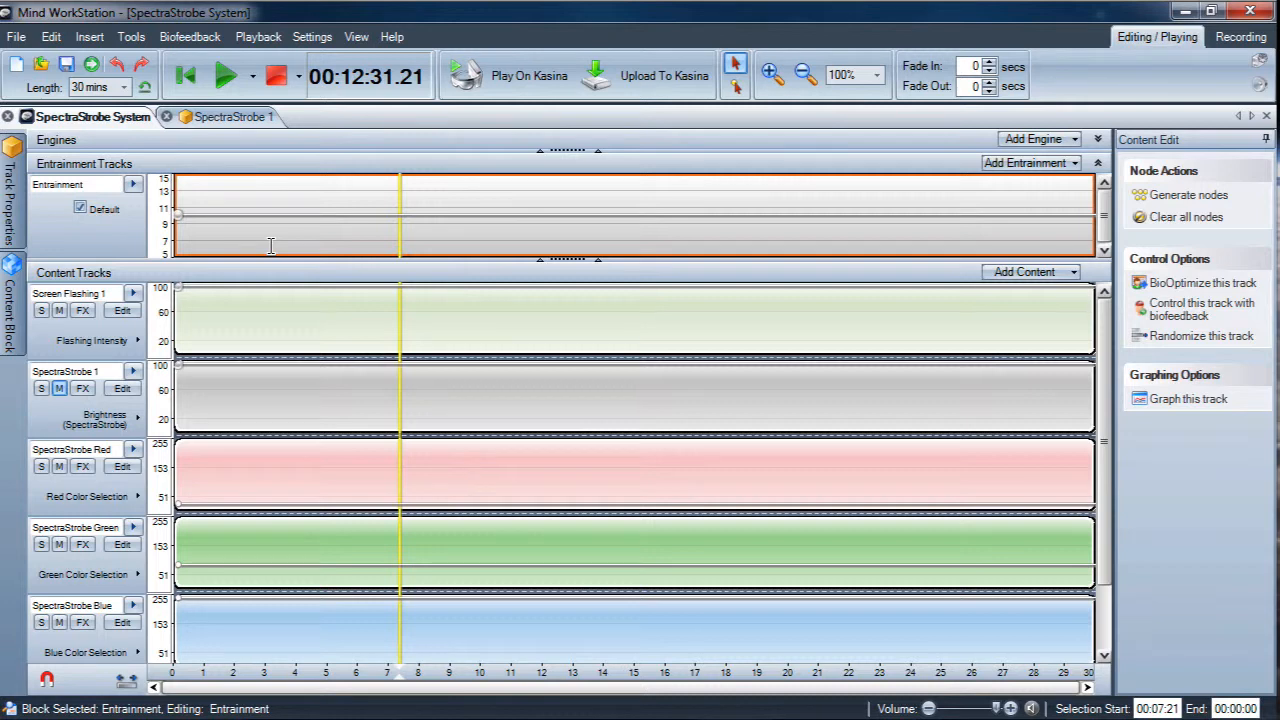
pyautogui.click(270, 316)
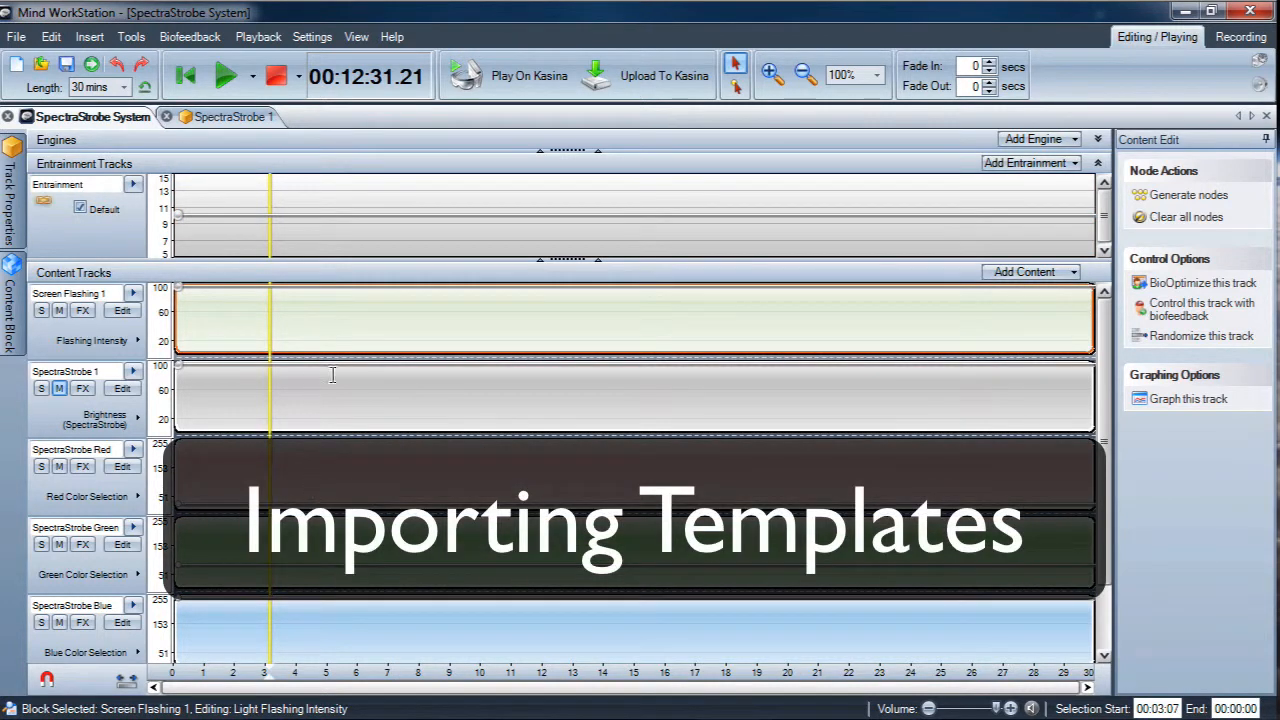
# Open the session SpectraStrobe Thunder Mapped Entrainment.mws from the Mind Workstation Tutorials folder.
pyautogui.click(16, 36)
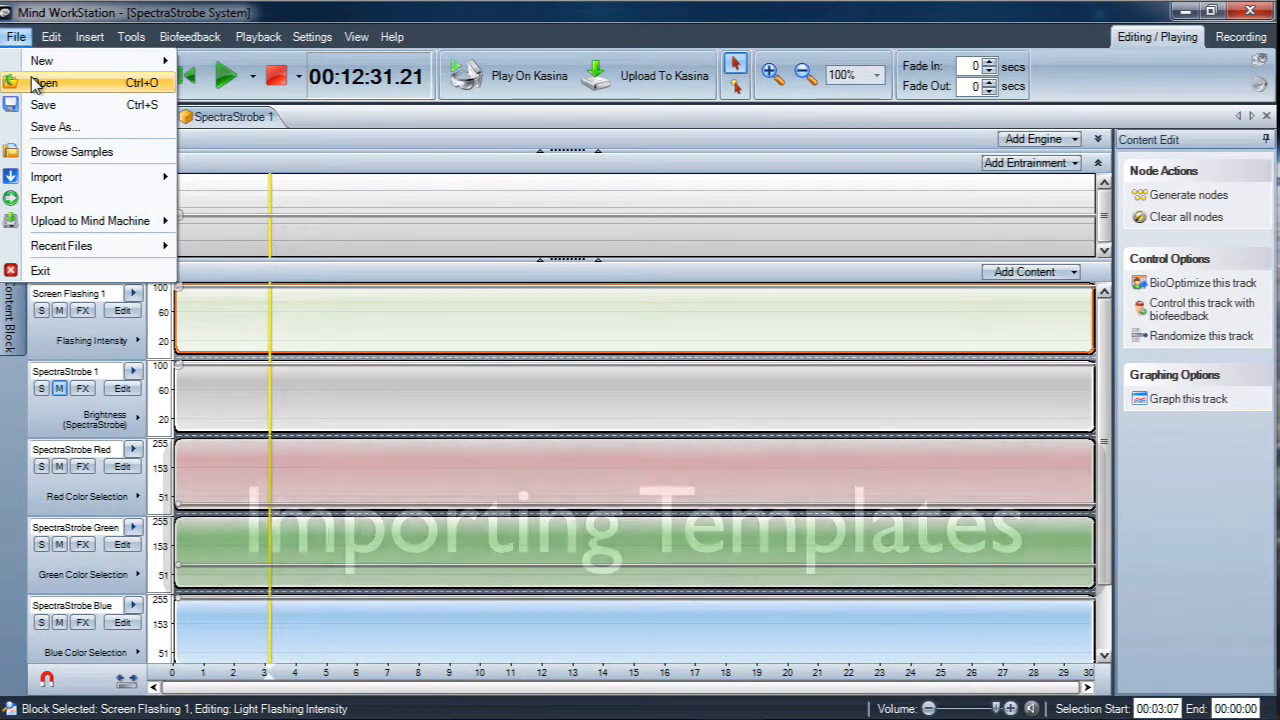
pyautogui.click(42, 82)
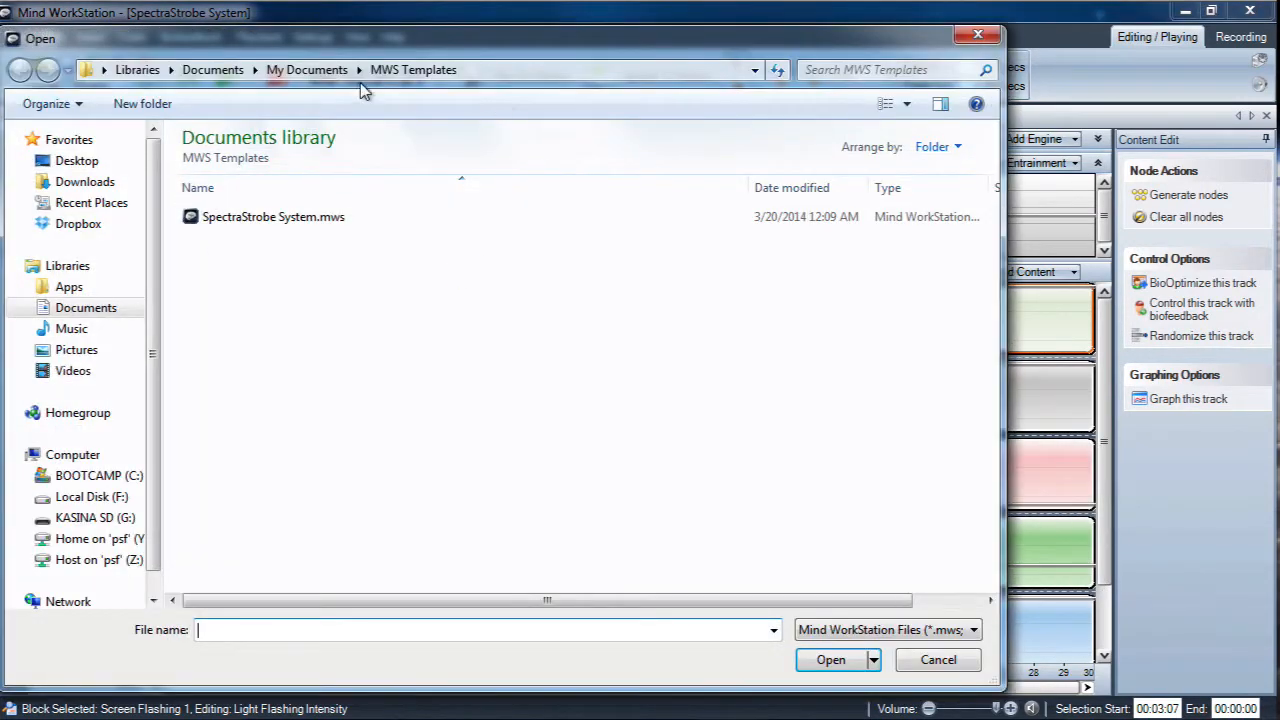
pyautogui.click(306, 69)
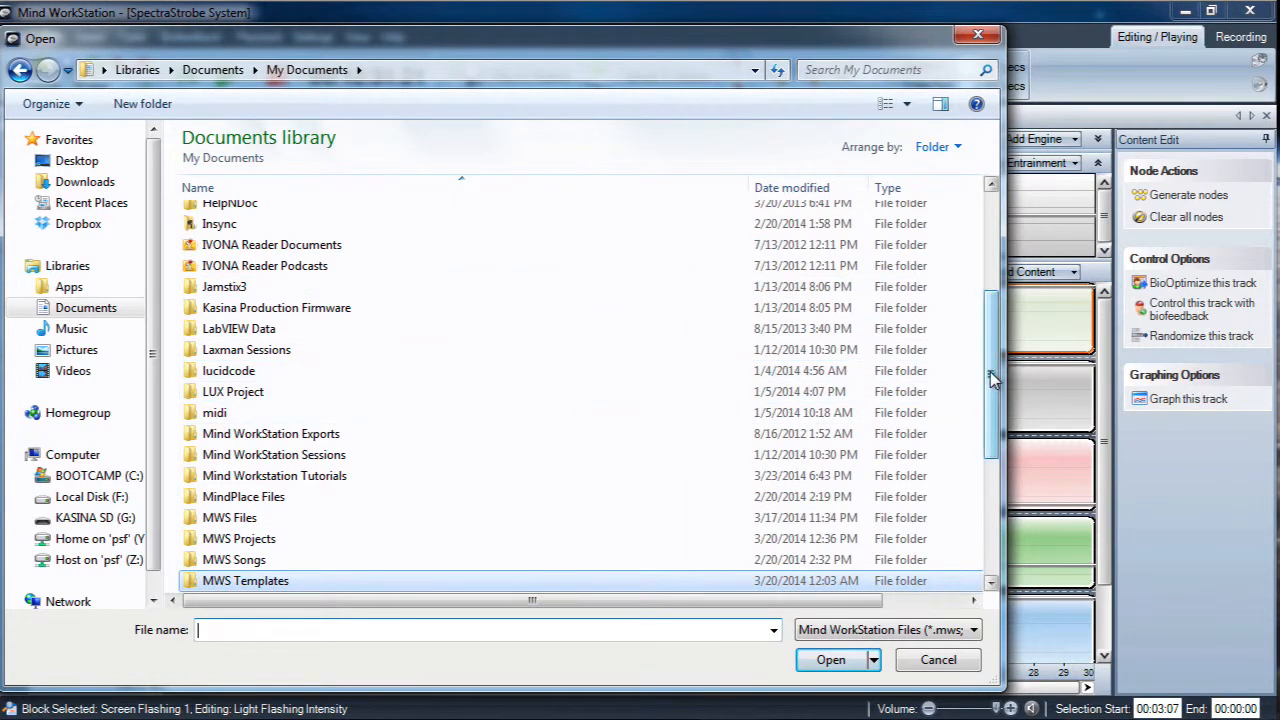
pyautogui.scroll(-1, 993, 395)
pyautogui.moveTo(999, 398); pyautogui.dragTo(1011, 424)
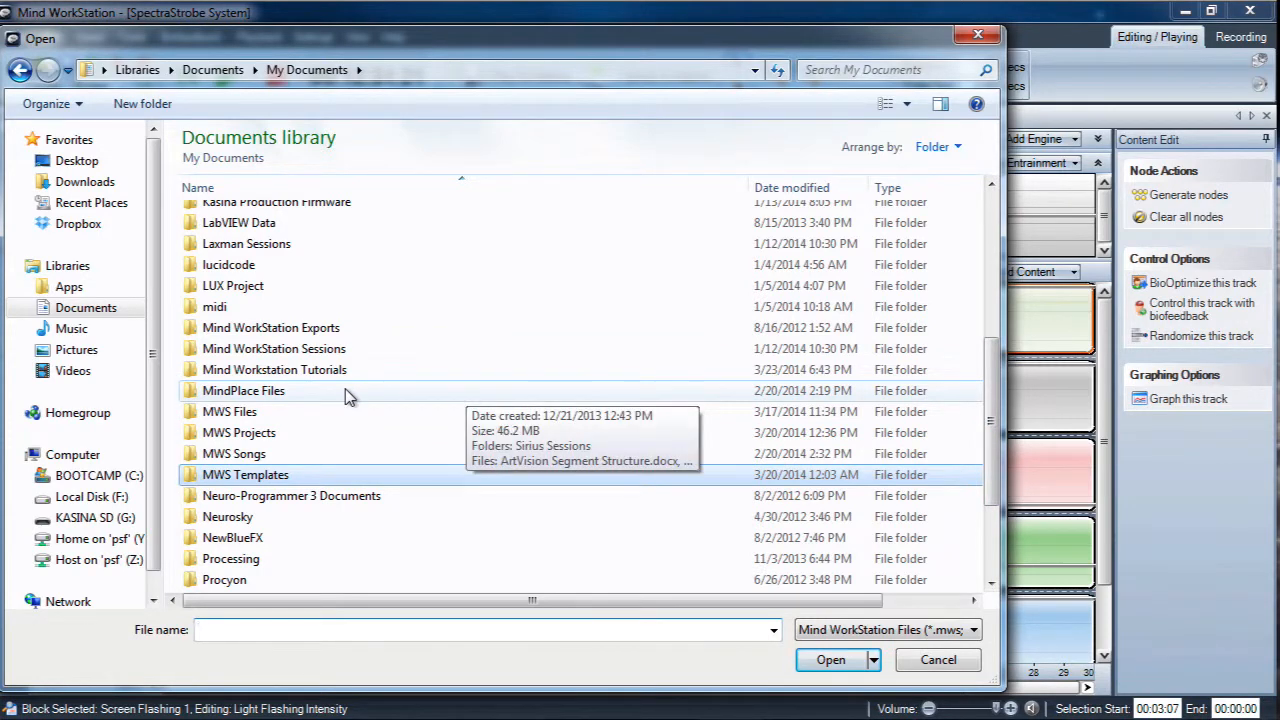
pyautogui.doubleClick(320, 369)
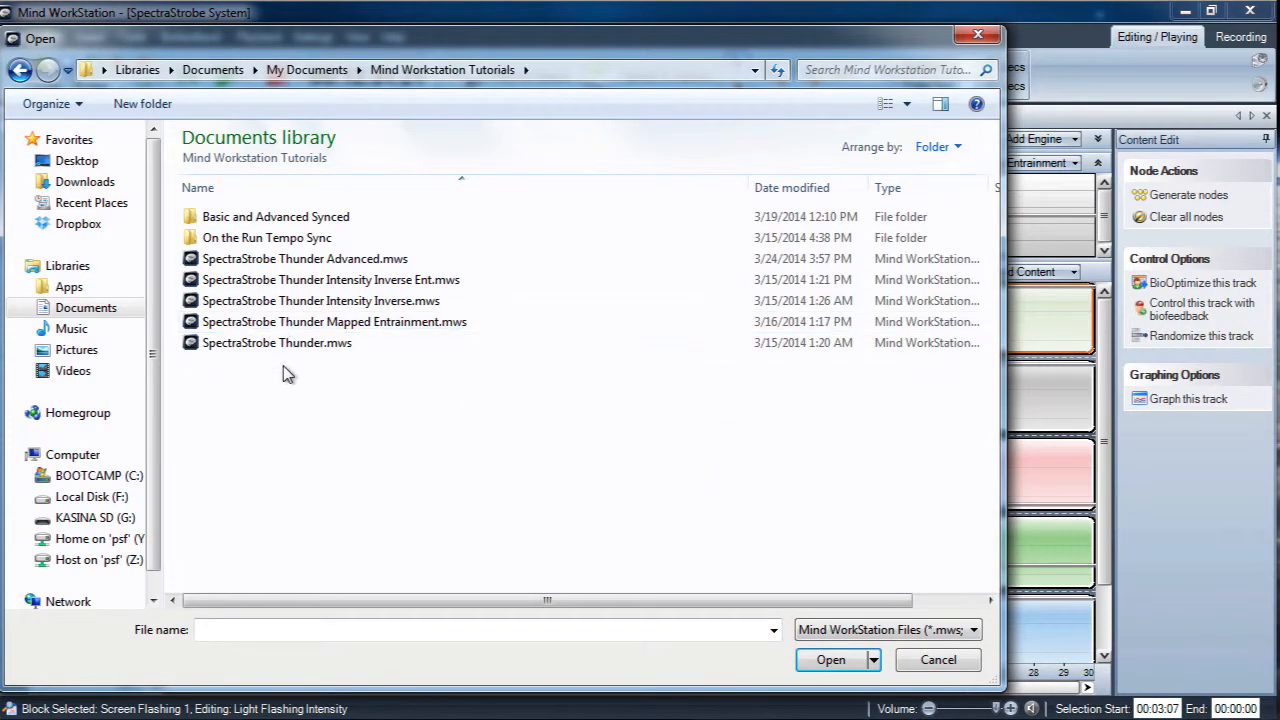
pyautogui.doubleClick(390, 332)
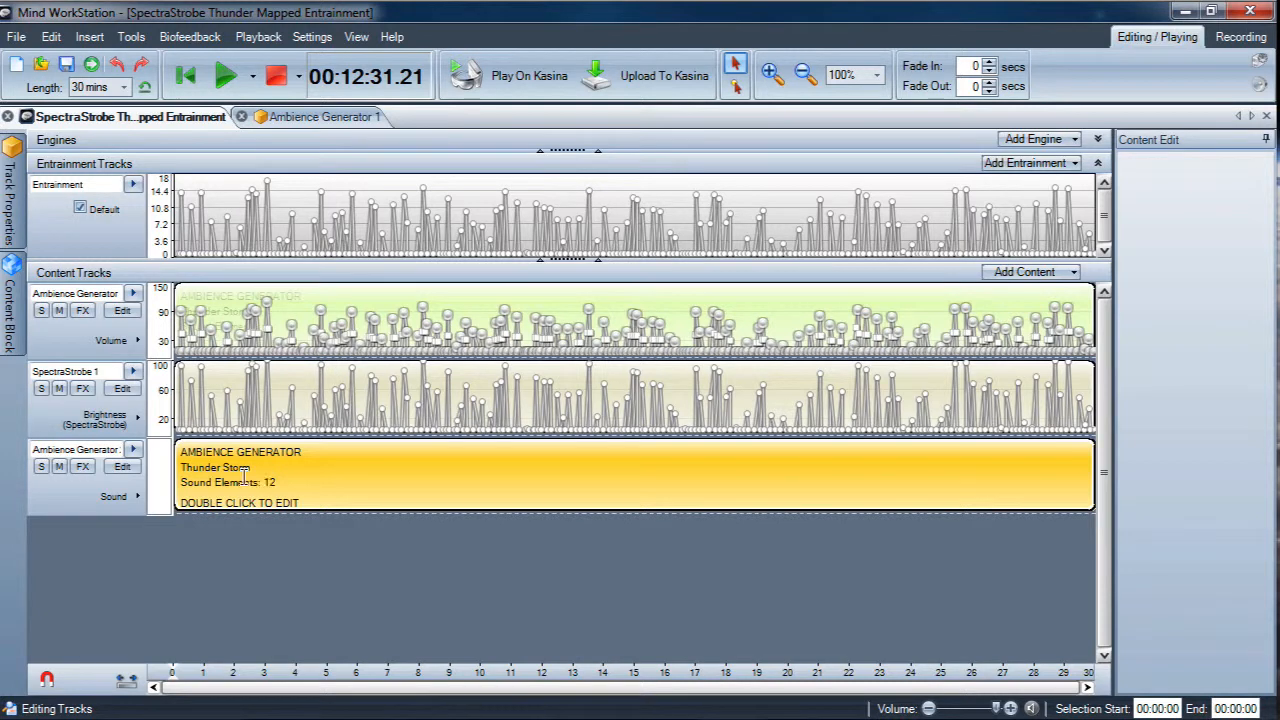
# Return to the session start and set up a data import from another session, including session content but excluding entrainment tracks and engines.
pyautogui.click(300, 380)
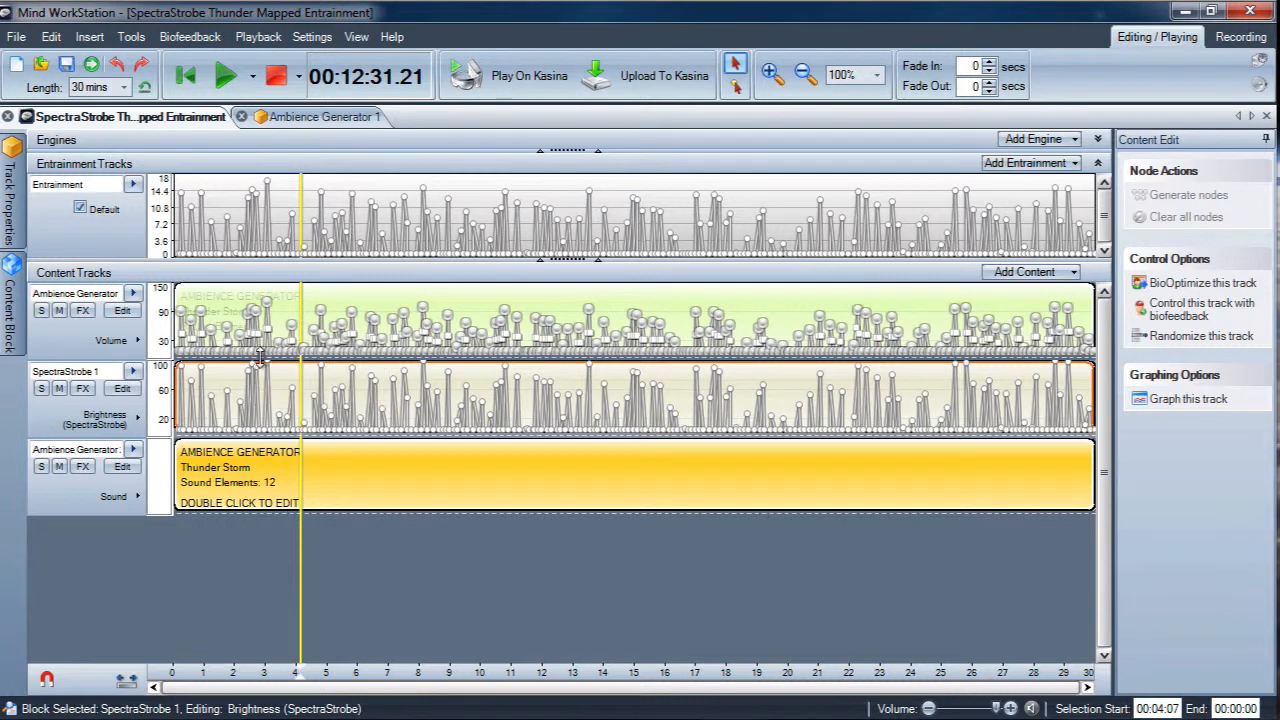
pyautogui.click(185, 75)
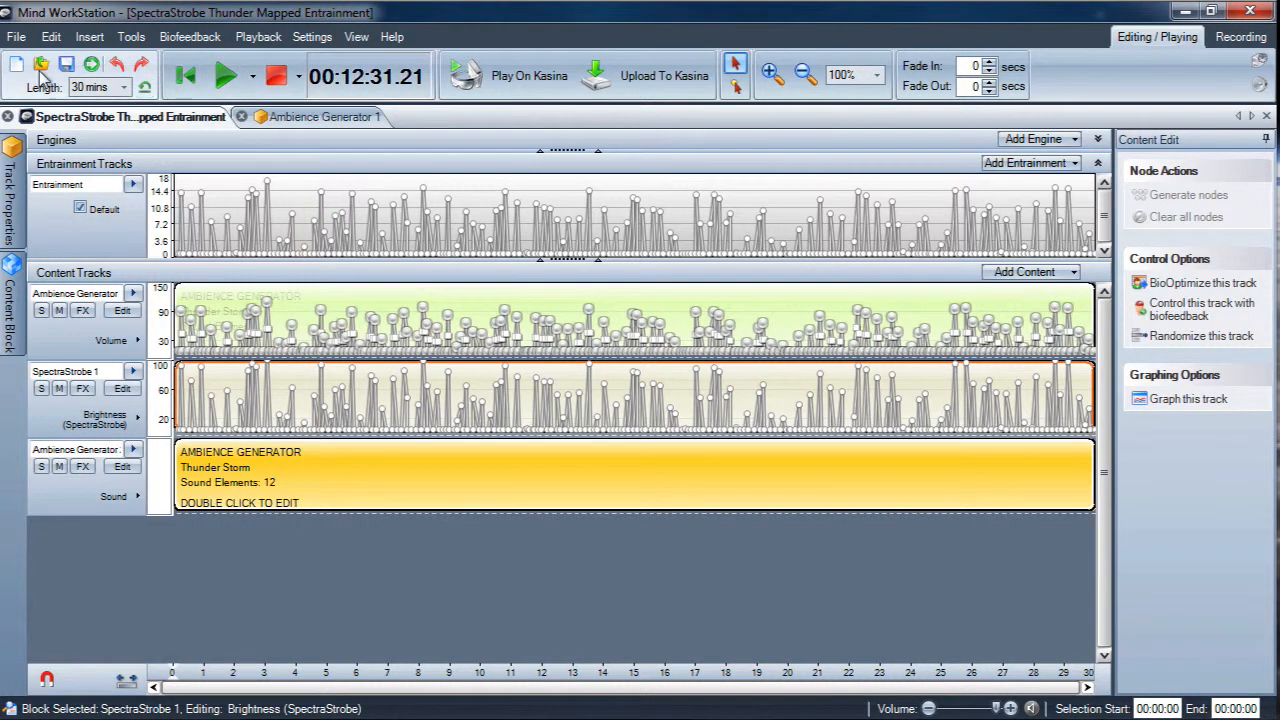
pyautogui.click(15, 37)
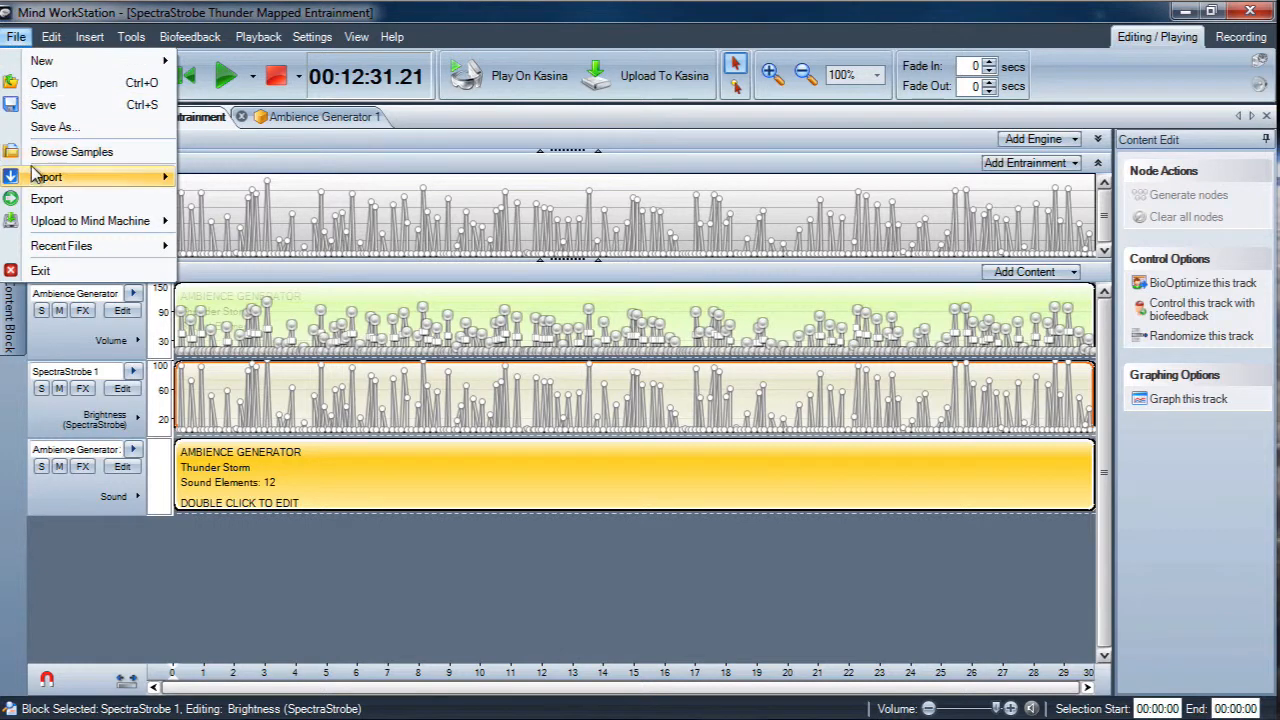
pyautogui.moveTo(35, 176)
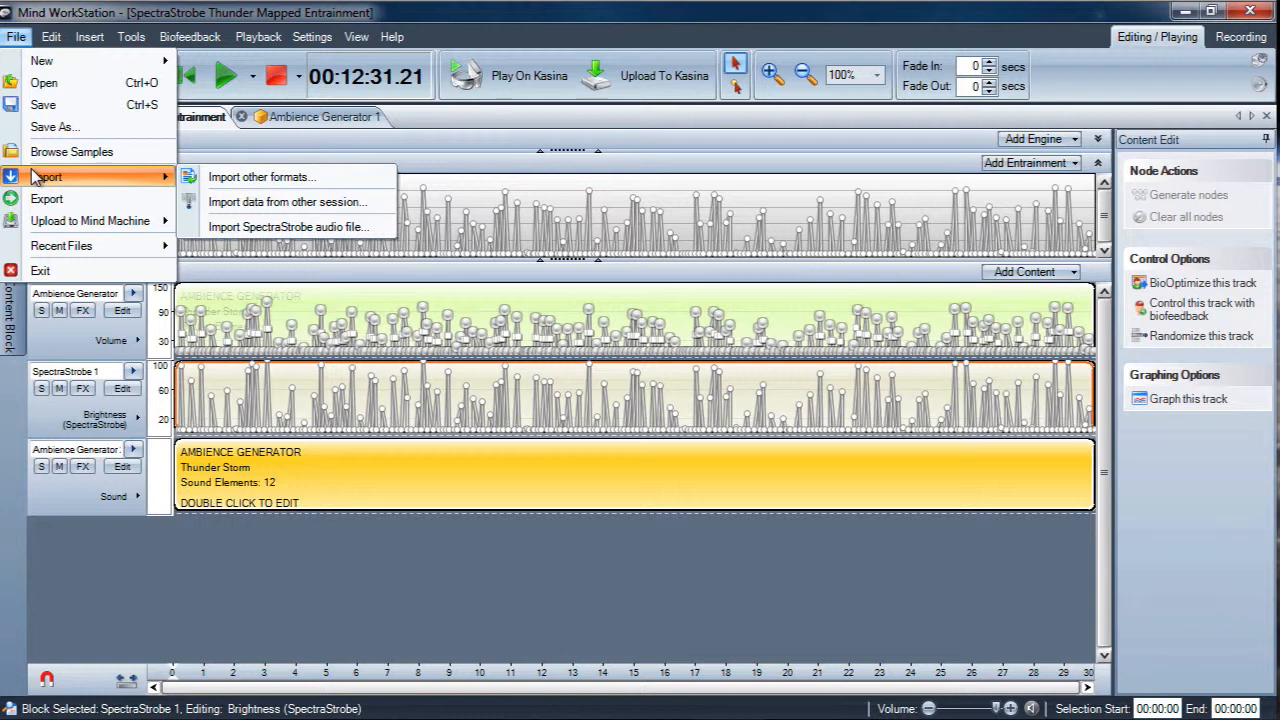
pyautogui.click(270, 203)
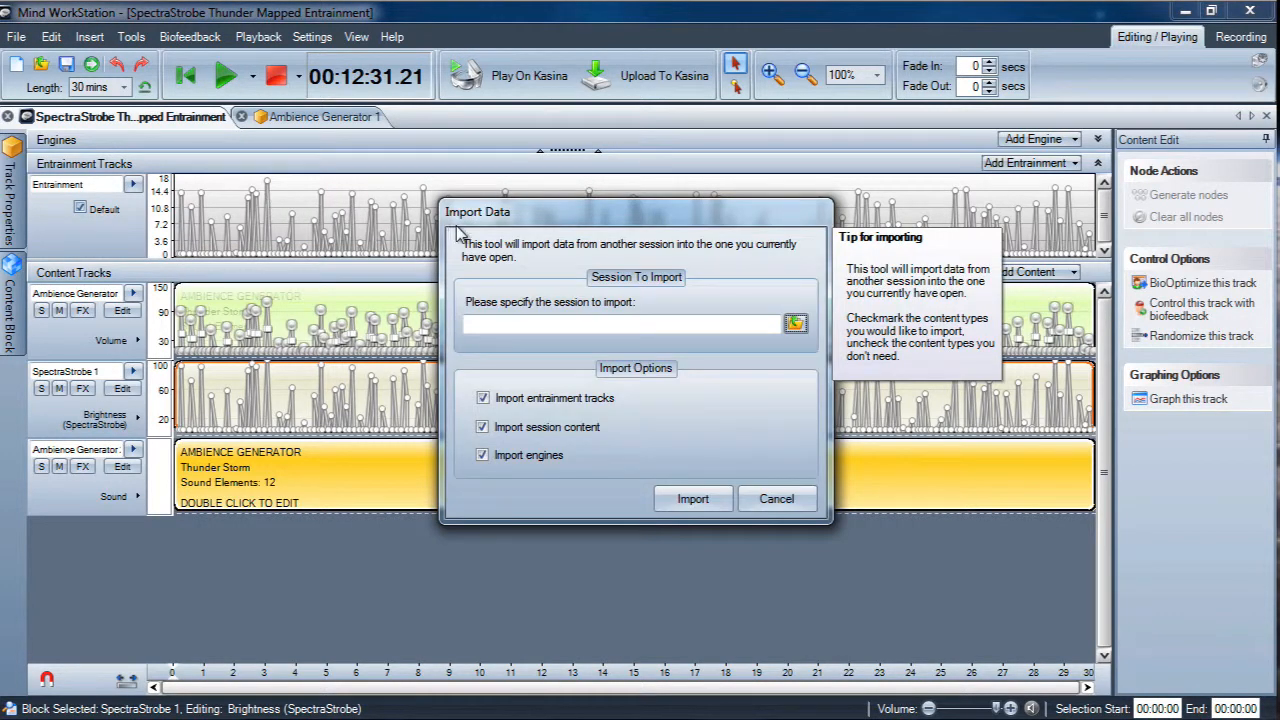
pyautogui.click(541, 404)
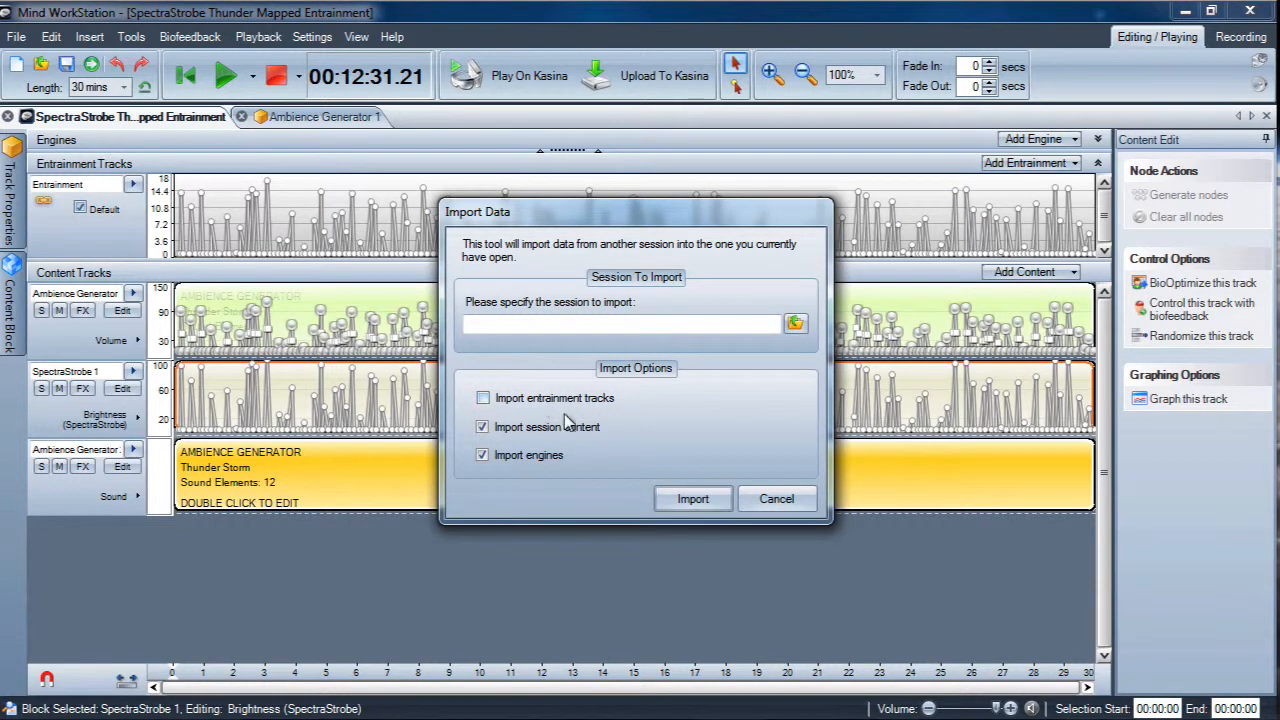
pyautogui.click(536, 457)
pyautogui.moveTo(630, 214); pyautogui.dragTo(594, 232)
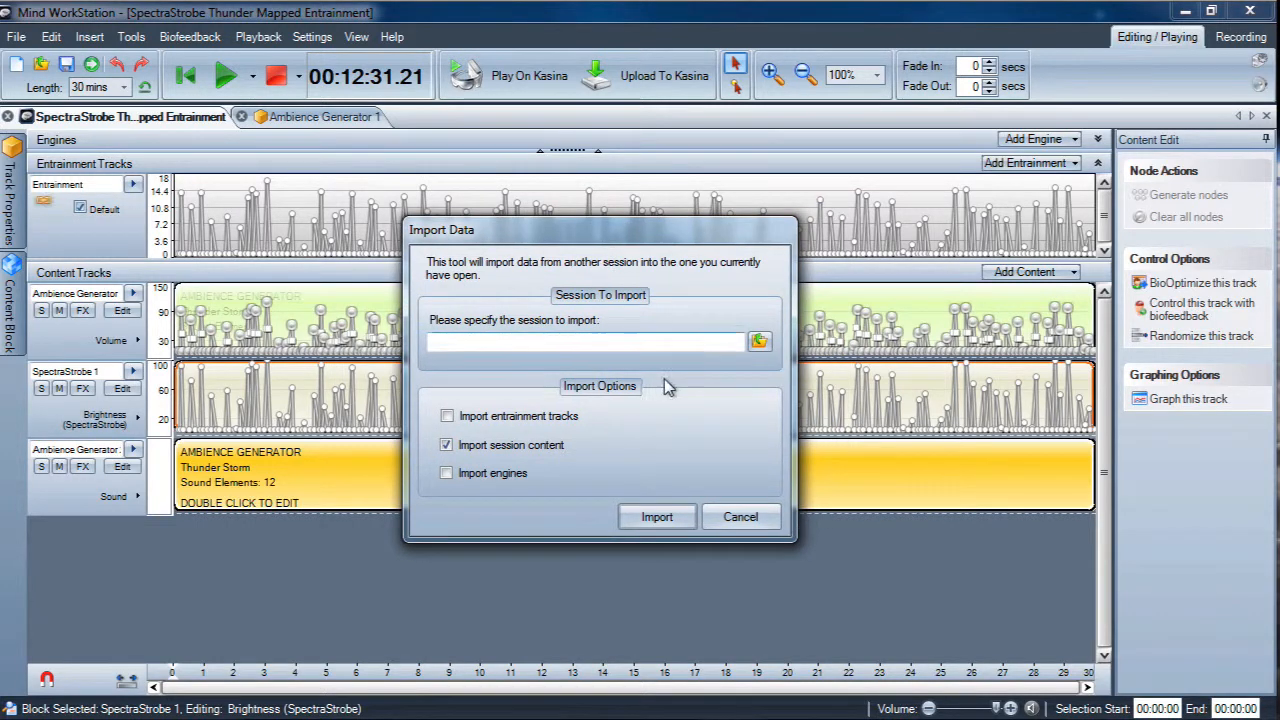
# Choose SpectraStrobe System.mws from the MWS Templates folder as the session to import and run the import.
pyautogui.click(759, 341)
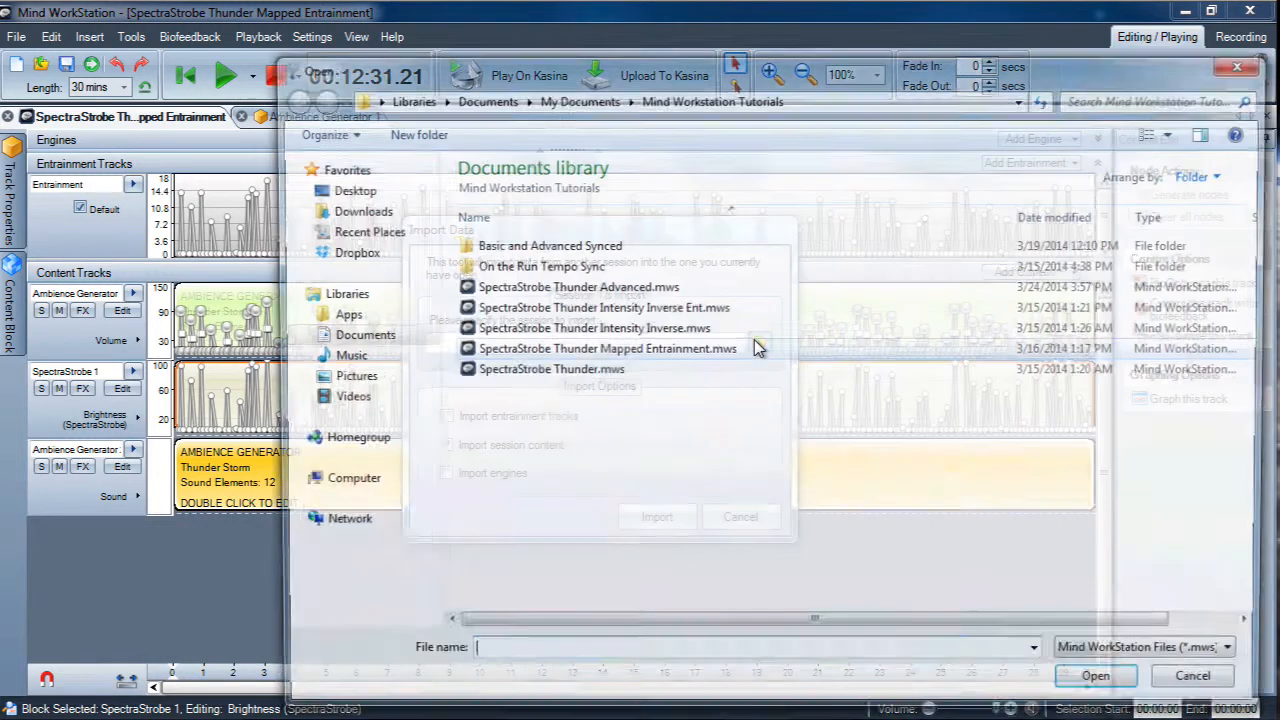
pyautogui.click(583, 94)
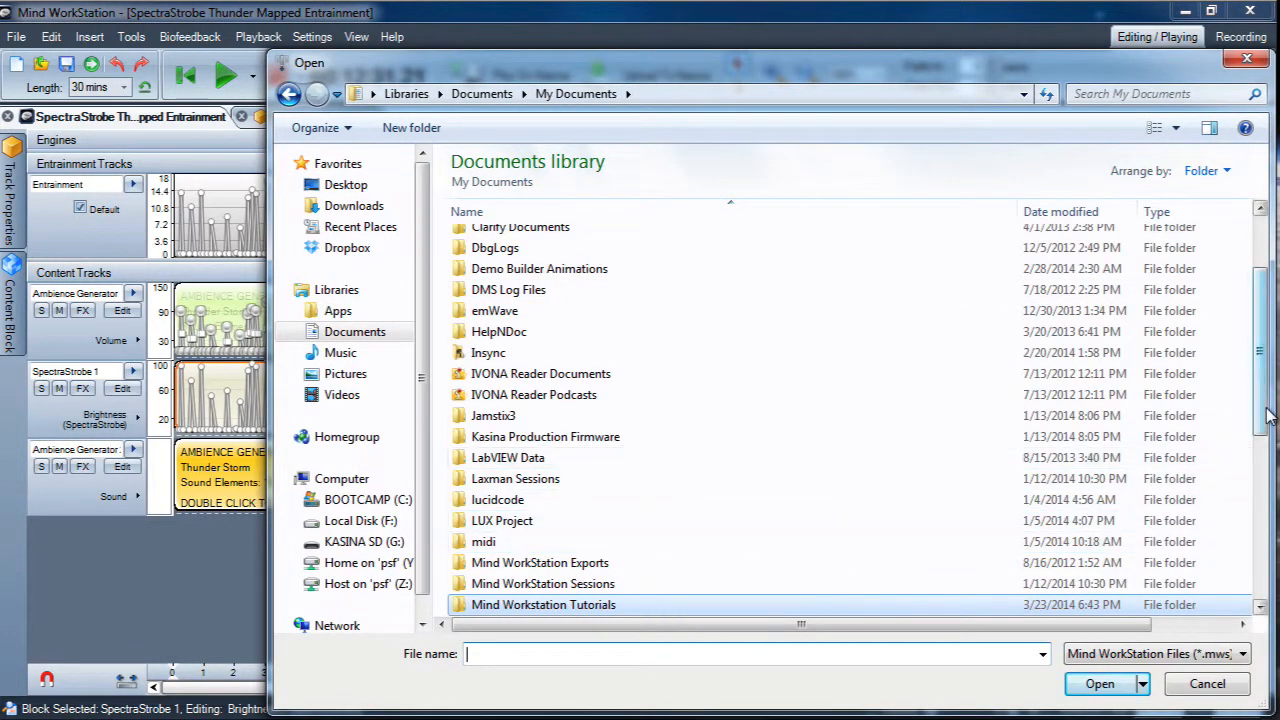
pyautogui.moveTo(1268, 415); pyautogui.dragTo(1272, 508)
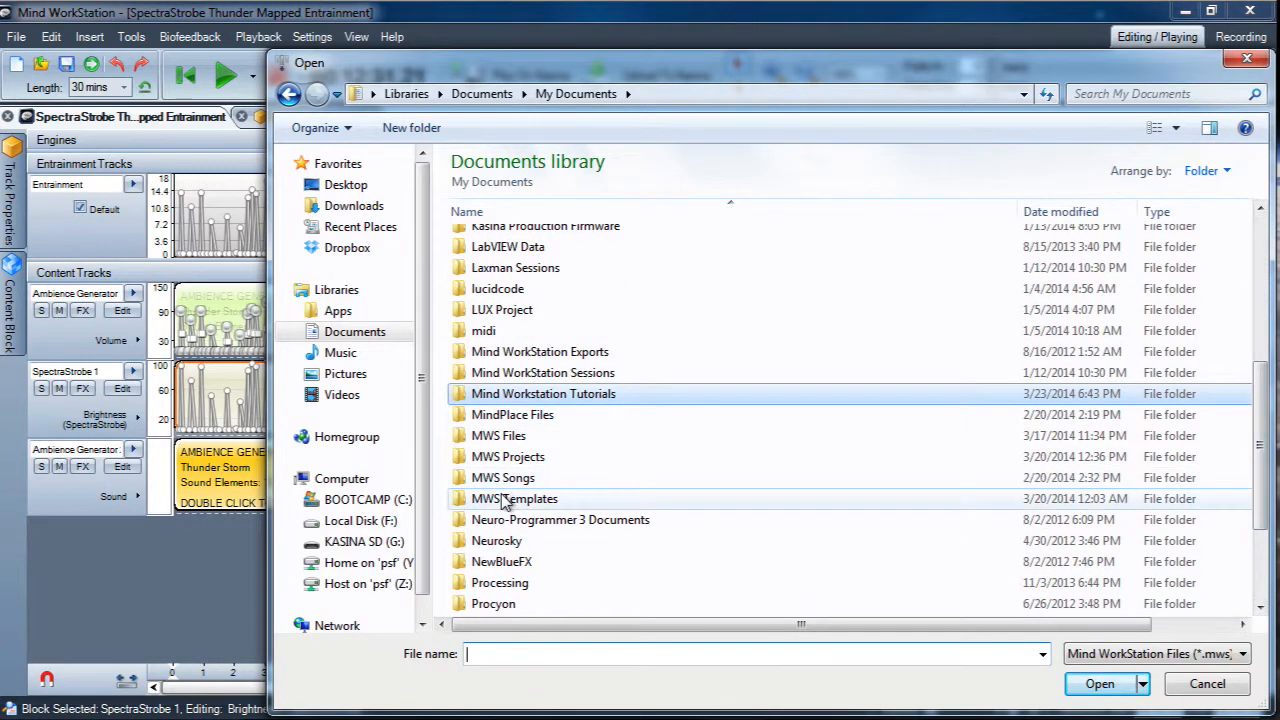
pyautogui.doubleClick(511, 503)
pyautogui.doubleClick(532, 242)
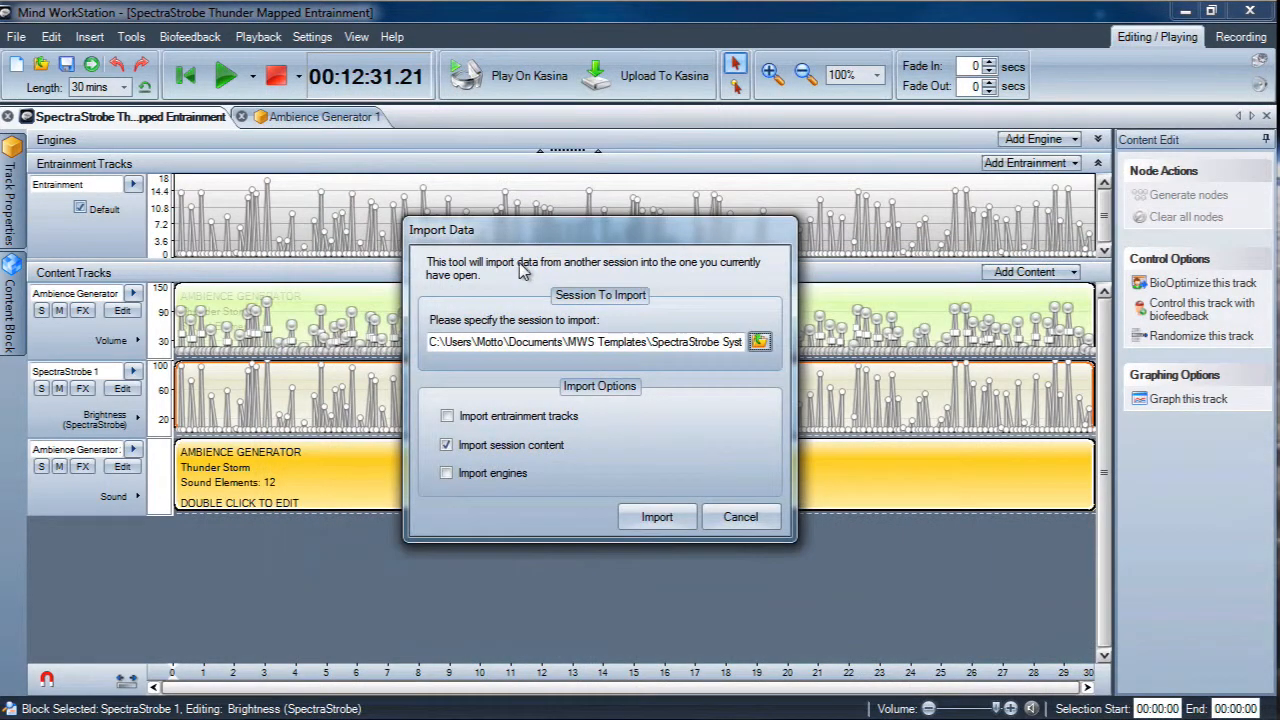
pyautogui.click(657, 517)
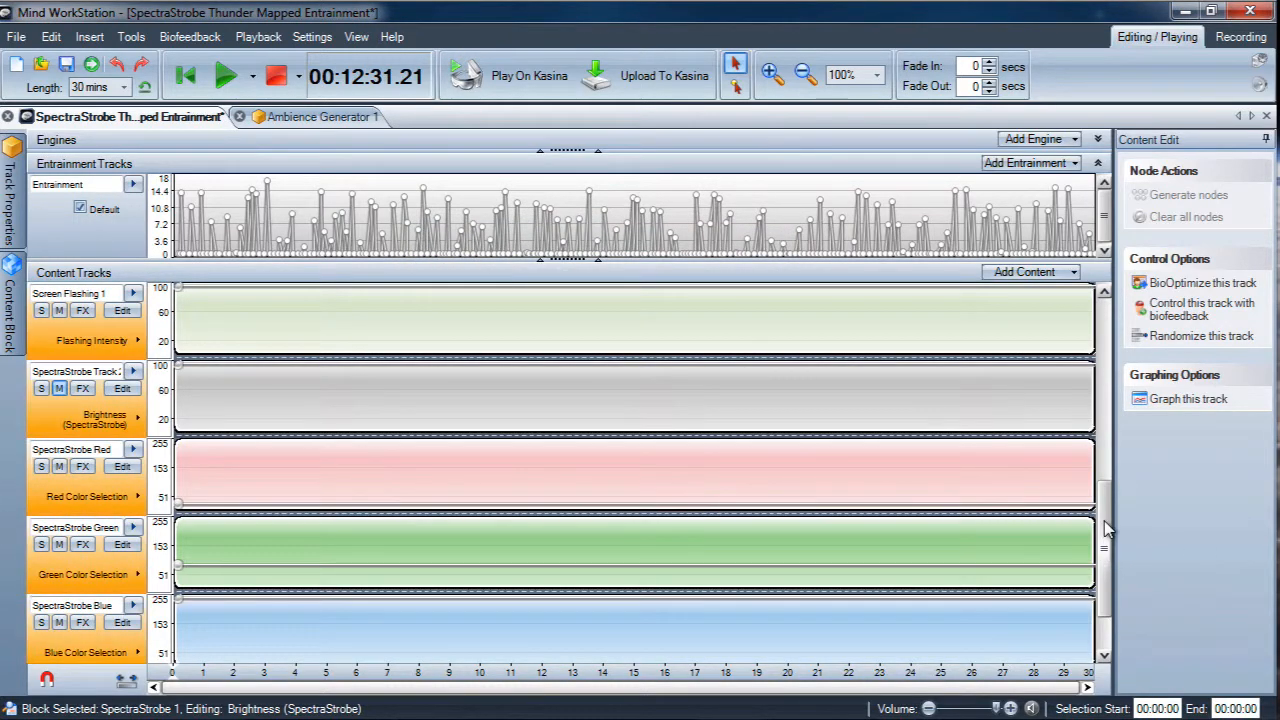
# Sync the Brightness block of SpectraStrobe Track 2 with the Volume of Ambience Generator 1.
pyautogui.moveTo(1104, 518); pyautogui.dragTo(1144, 326)
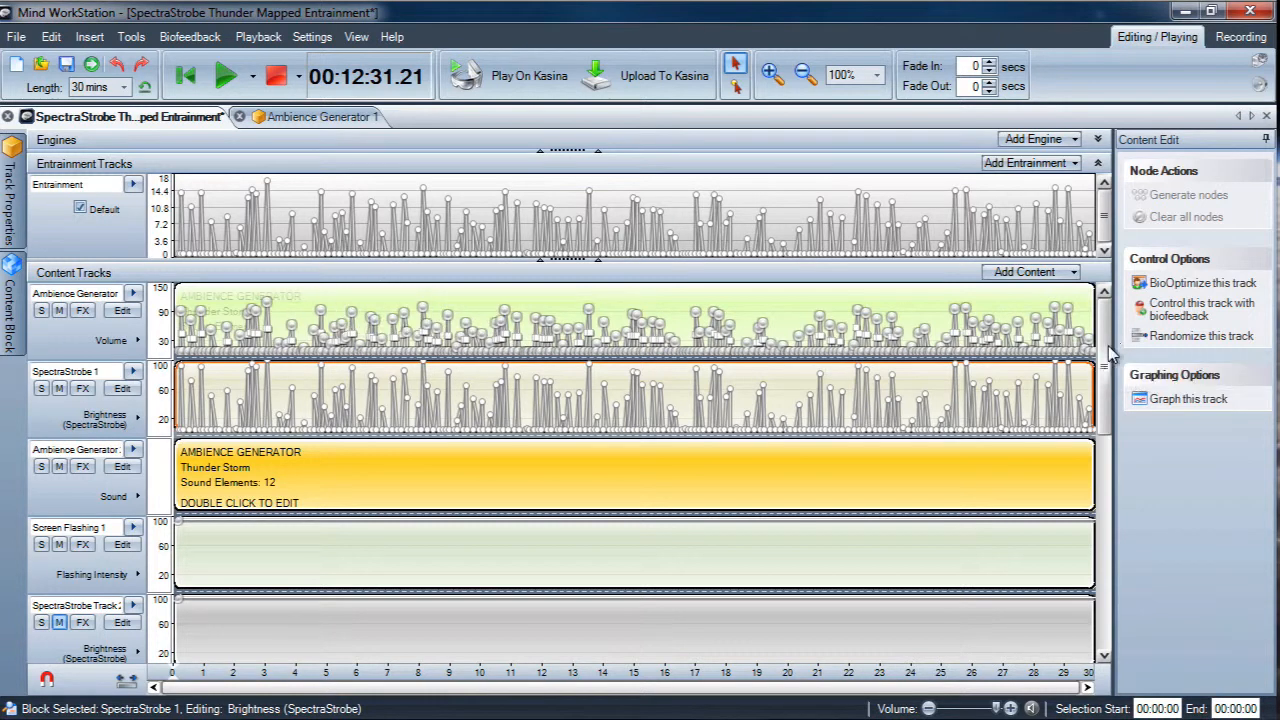
pyautogui.moveTo(1108, 353); pyautogui.dragTo(1104, 450)
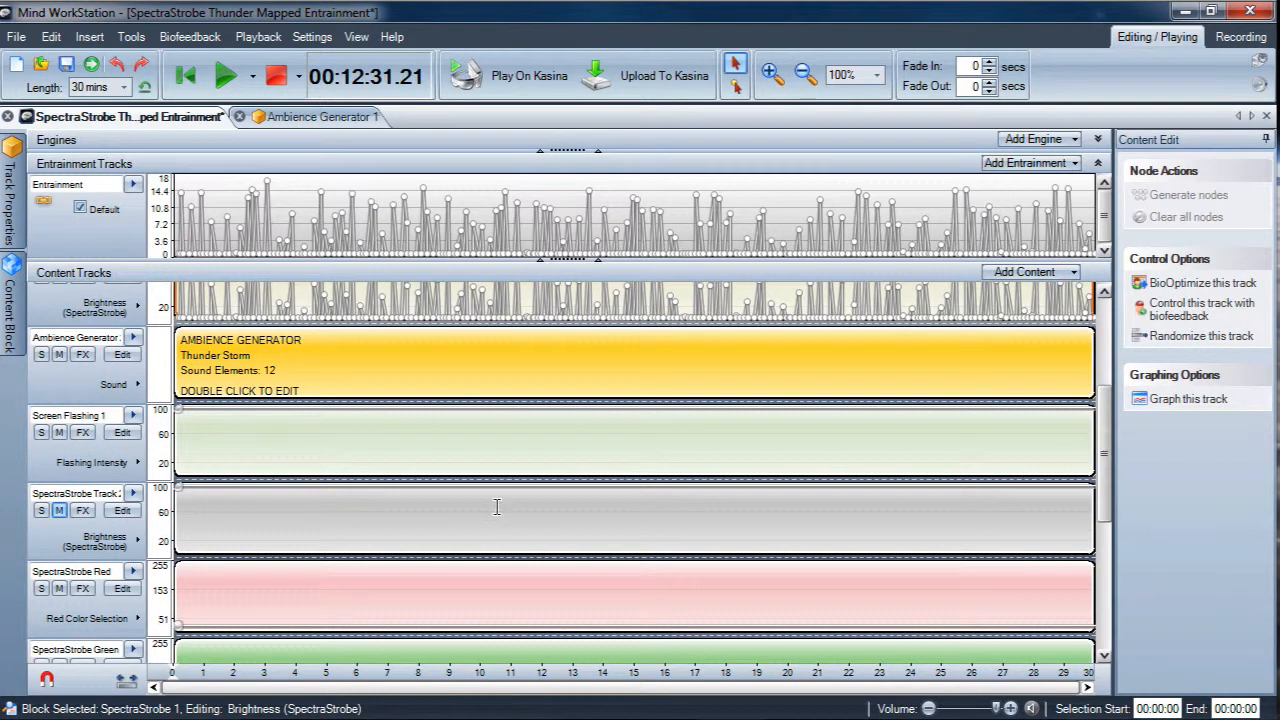
pyautogui.click(226, 524)
pyautogui.click(283, 600)
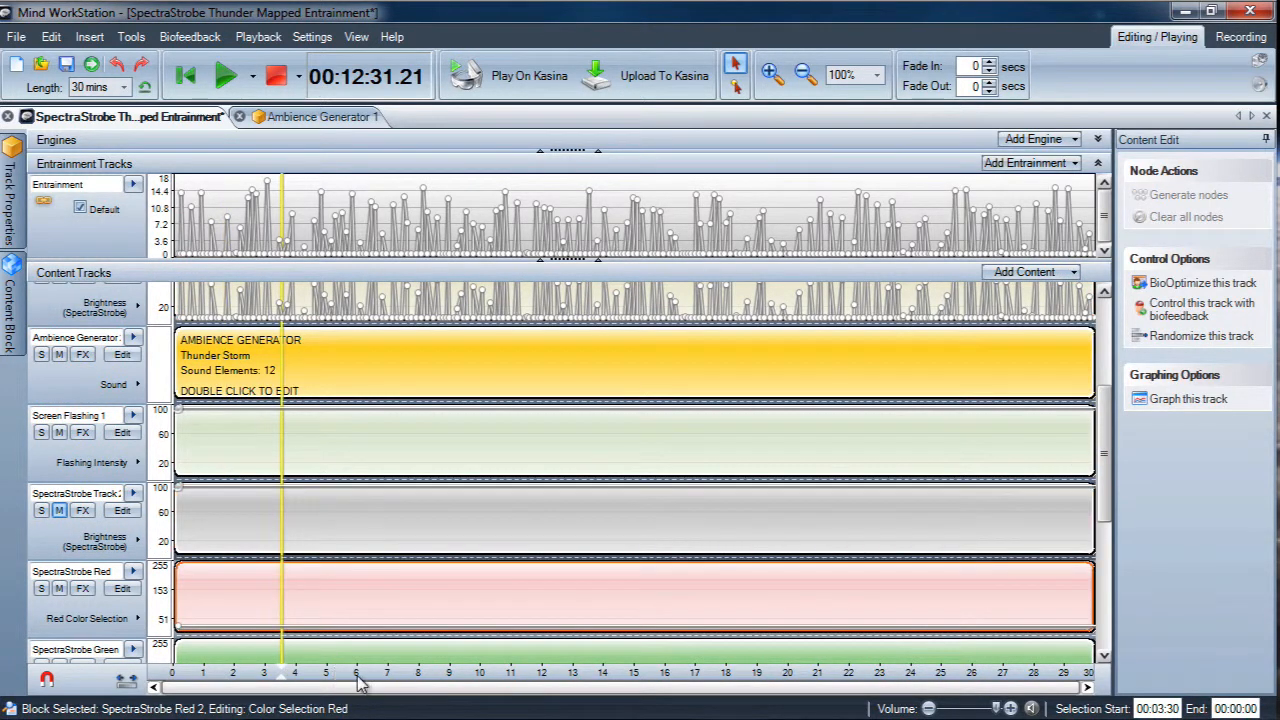
pyautogui.click(355, 518)
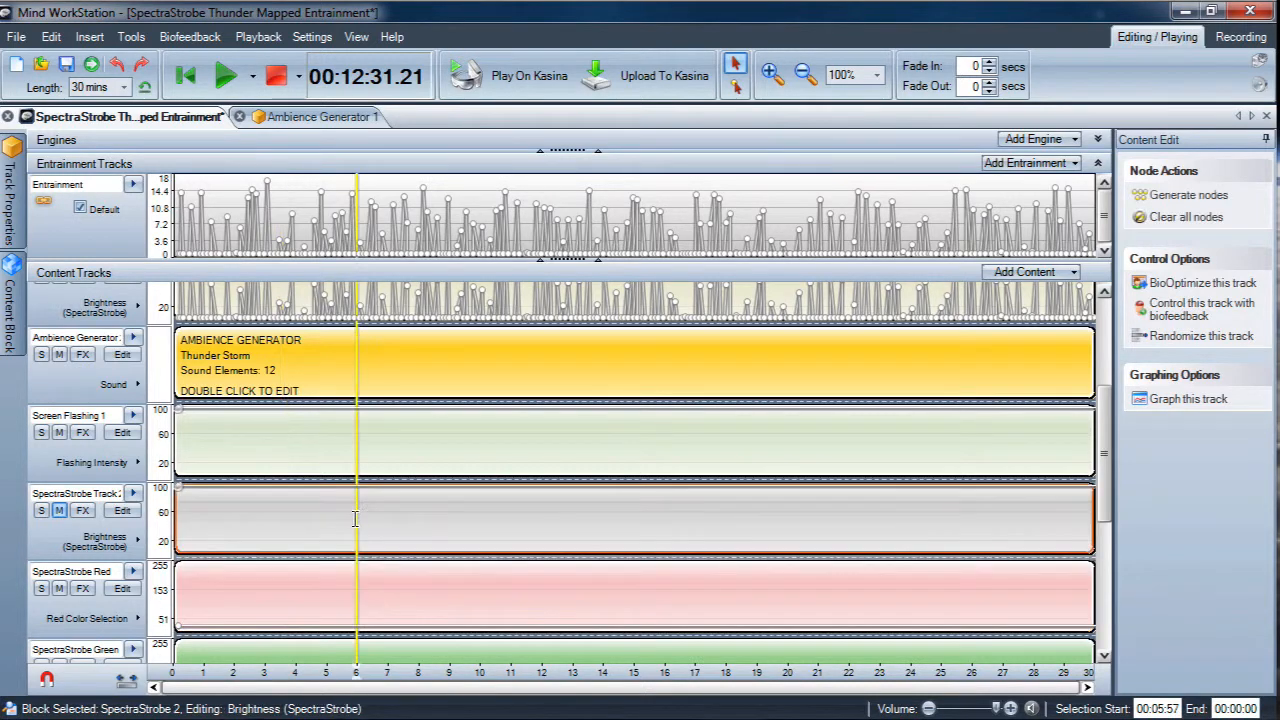
pyautogui.rightClick(283, 518)
pyautogui.click(378, 446)
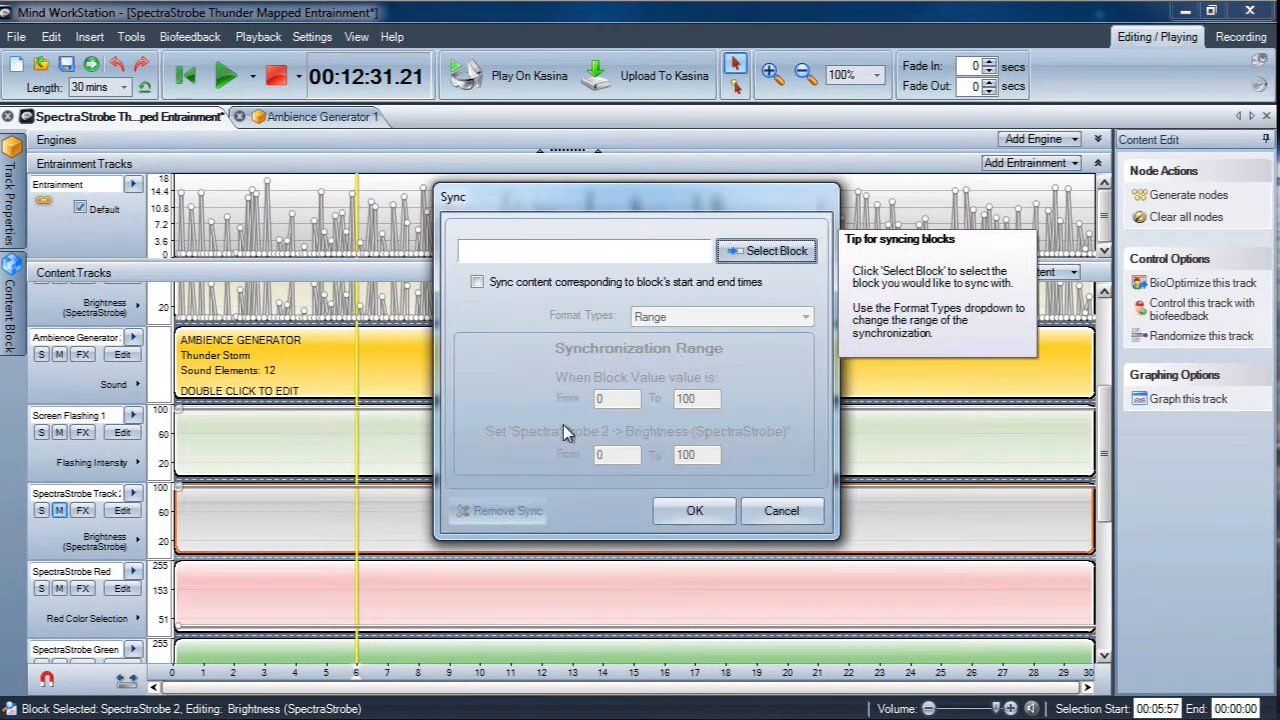
pyautogui.click(740, 251)
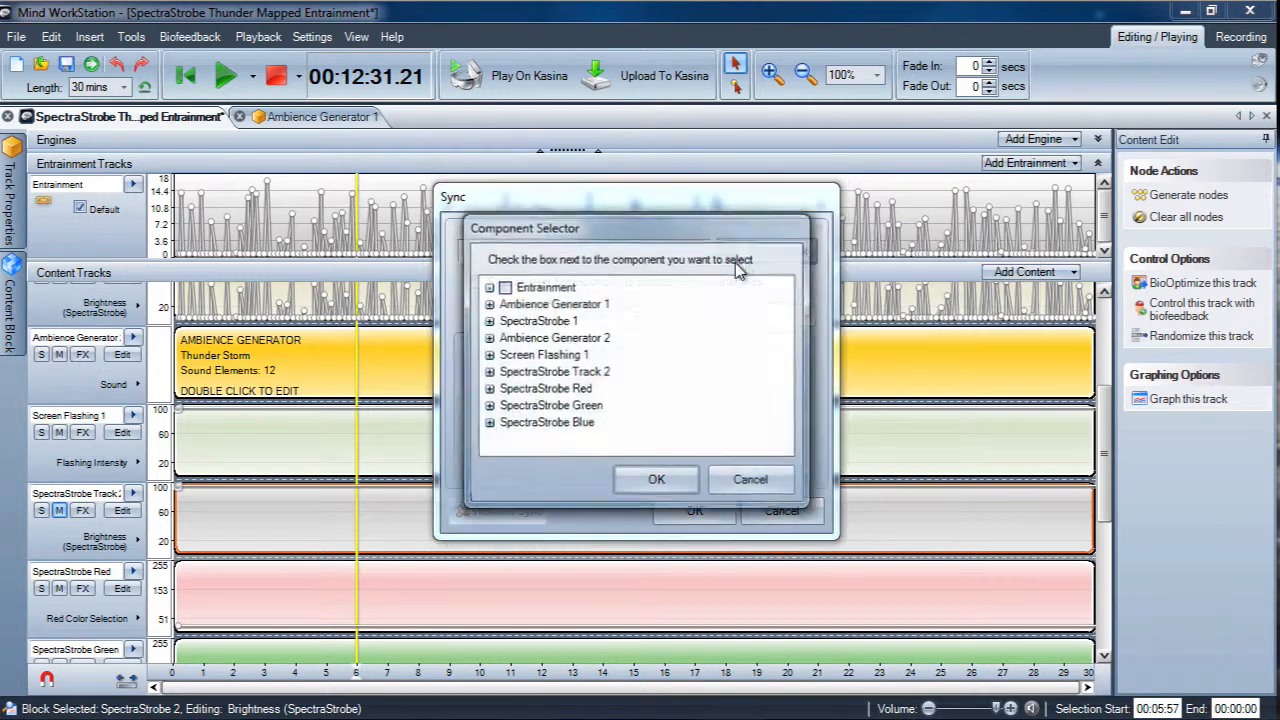
pyautogui.click(488, 304)
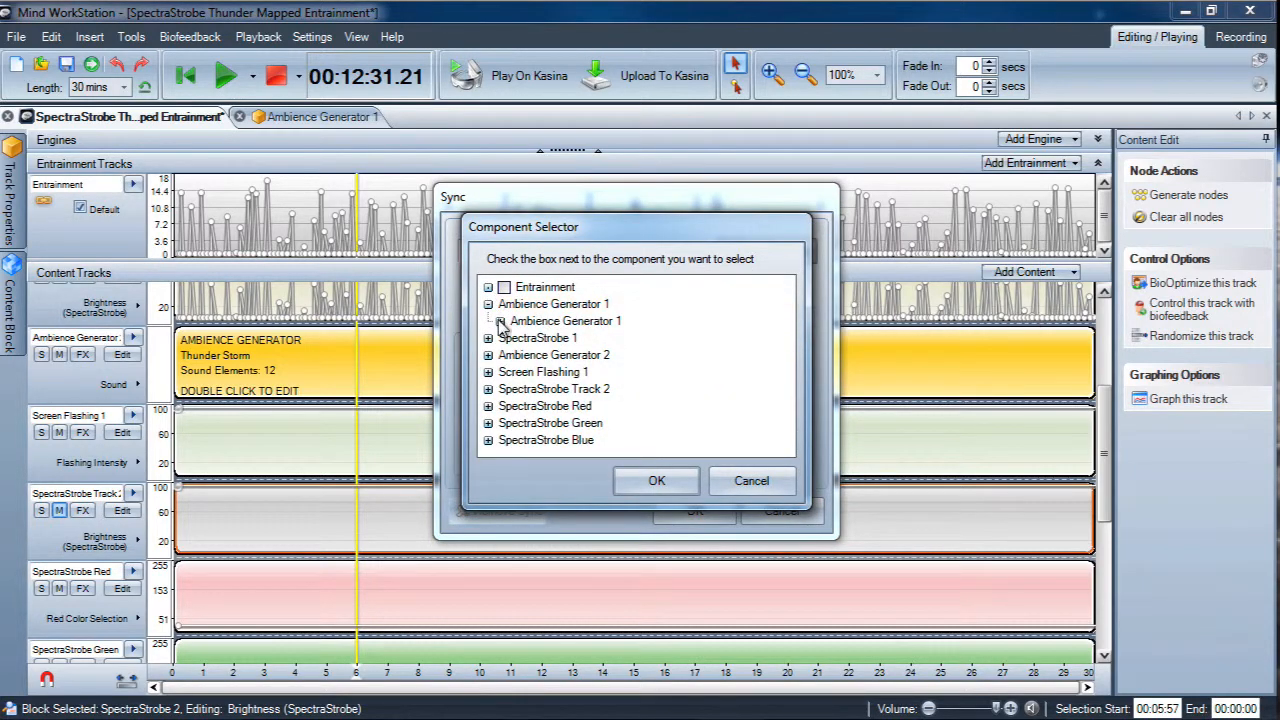
pyautogui.click(500, 321)
pyautogui.click(528, 338)
pyautogui.click(656, 481)
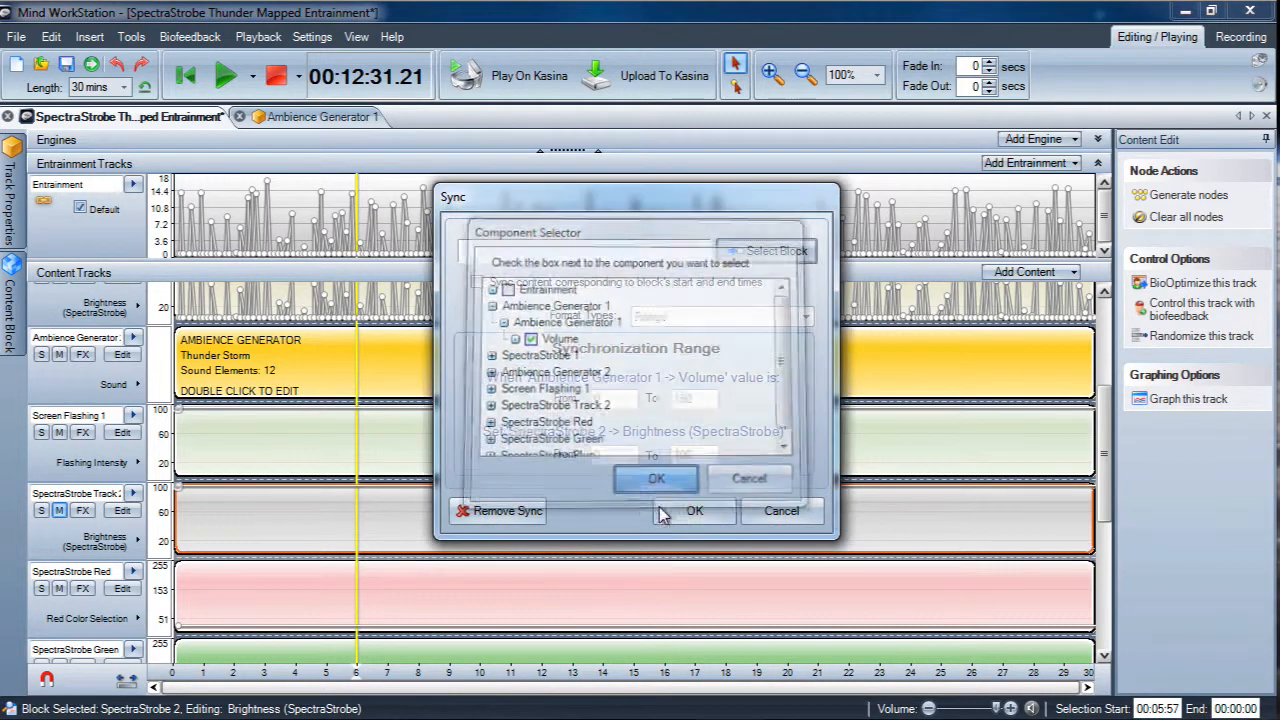
# Set the upper limit of the Ambience Generator 1 volume range to 100 and apply the sync.
pyautogui.doubleClick(694, 398)
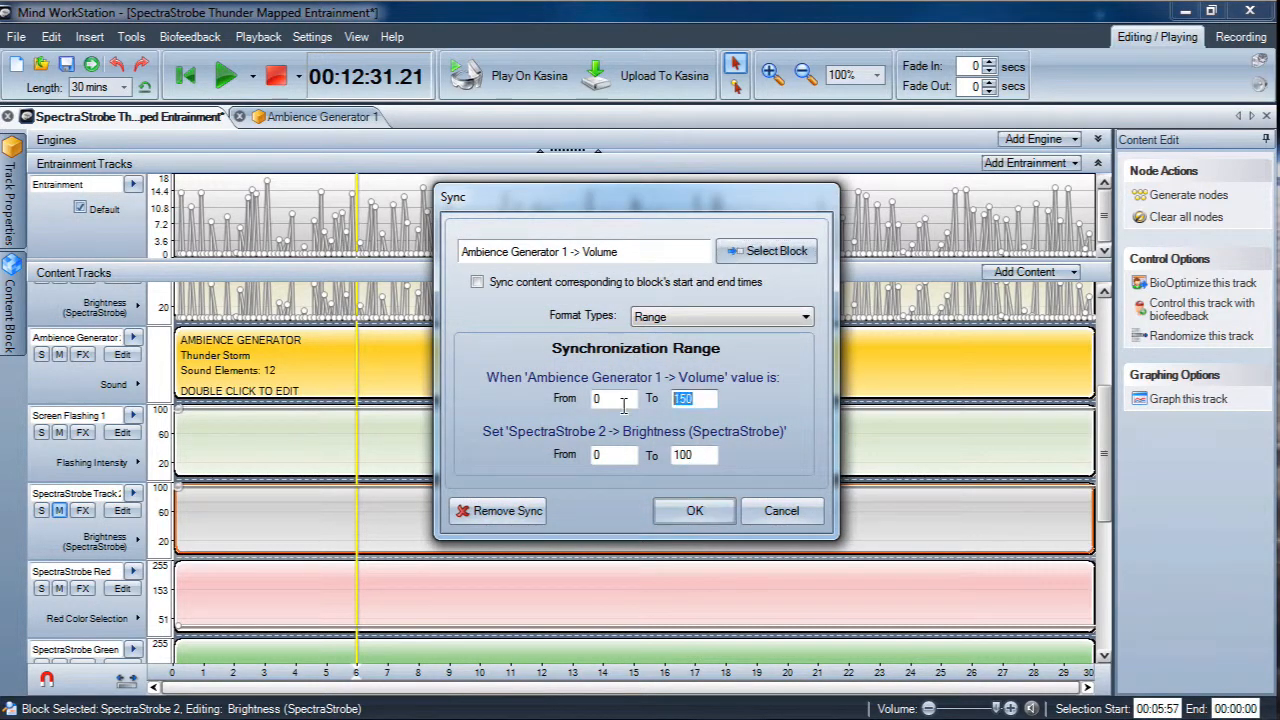
pyautogui.write('1')
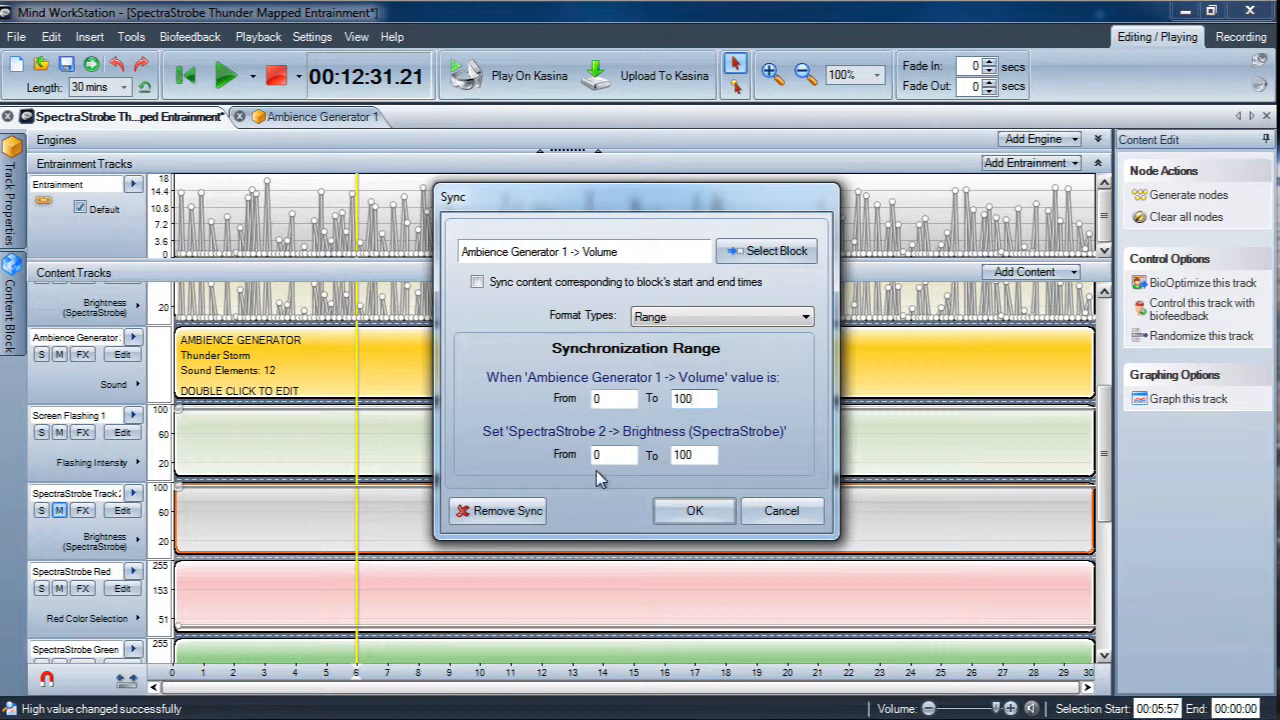
pyautogui.click(694, 510)
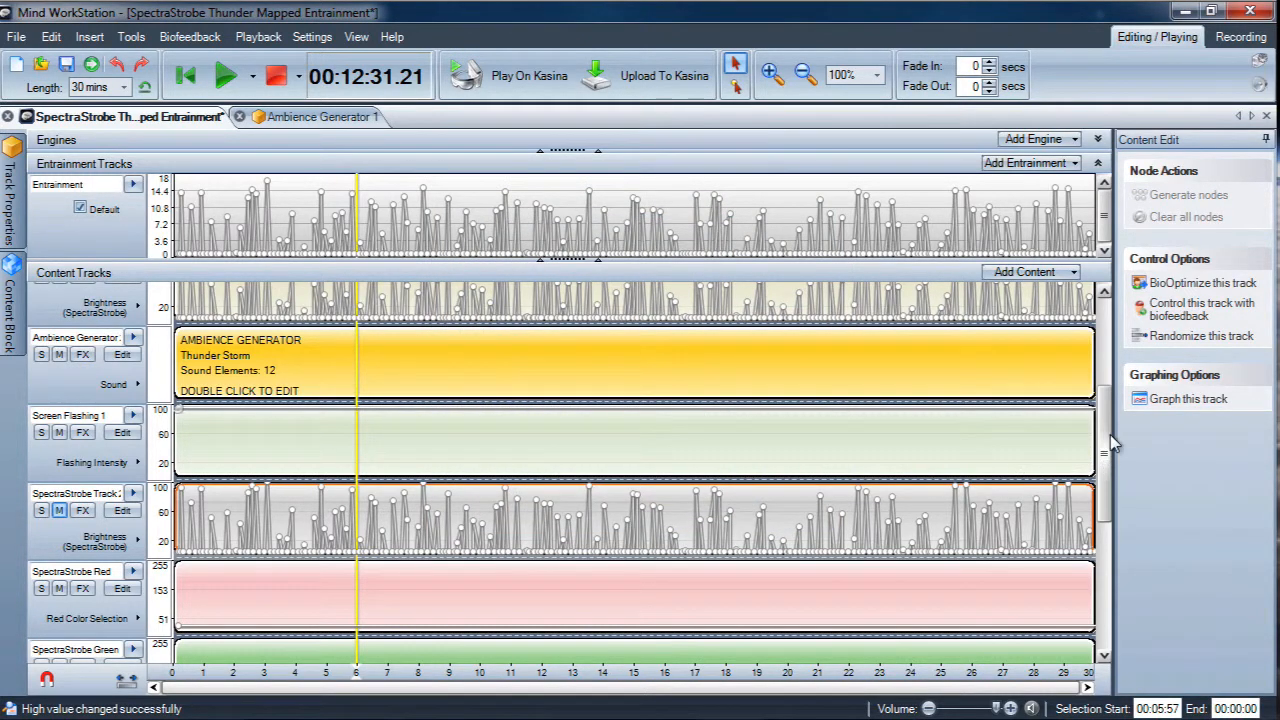
# Examine the Green Color Selection, Red Color Selection and Flashing Intensity of the SpectraStrobe 1 track, ending on Brightness.
pyautogui.moveTo(1110, 443); pyautogui.dragTo(1107, 370)
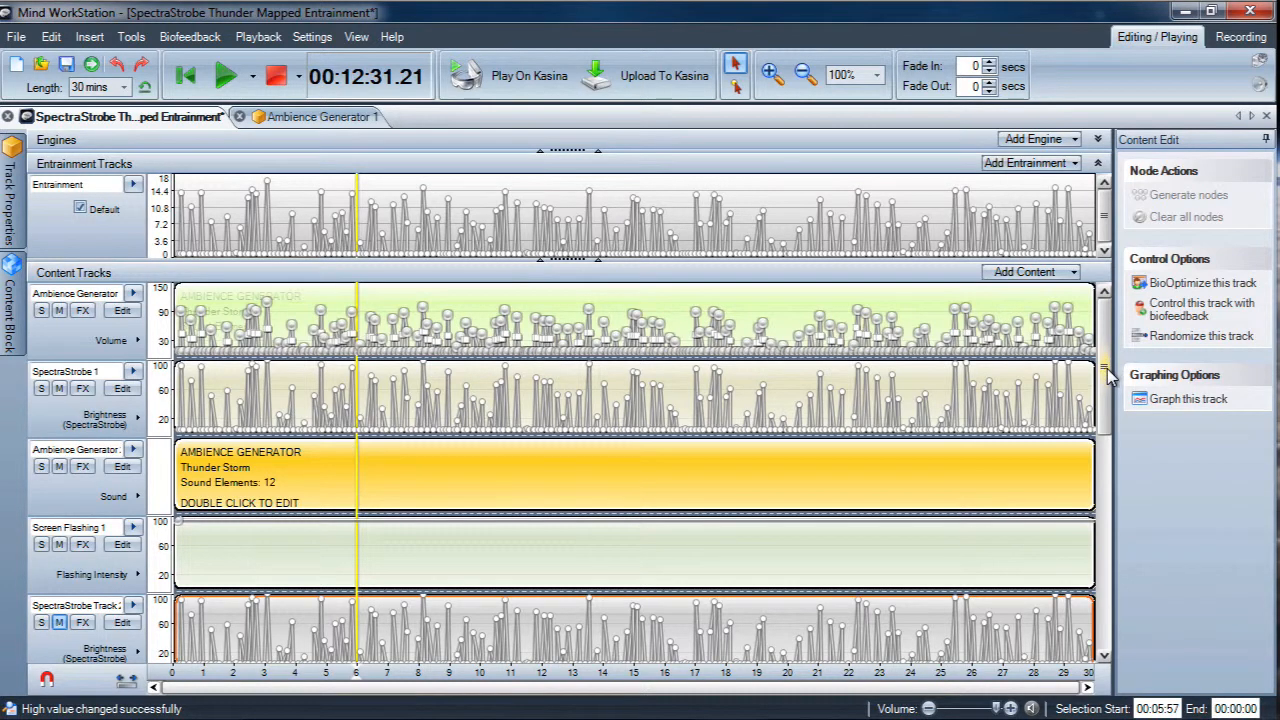
pyautogui.scroll(-1, 1107, 372)
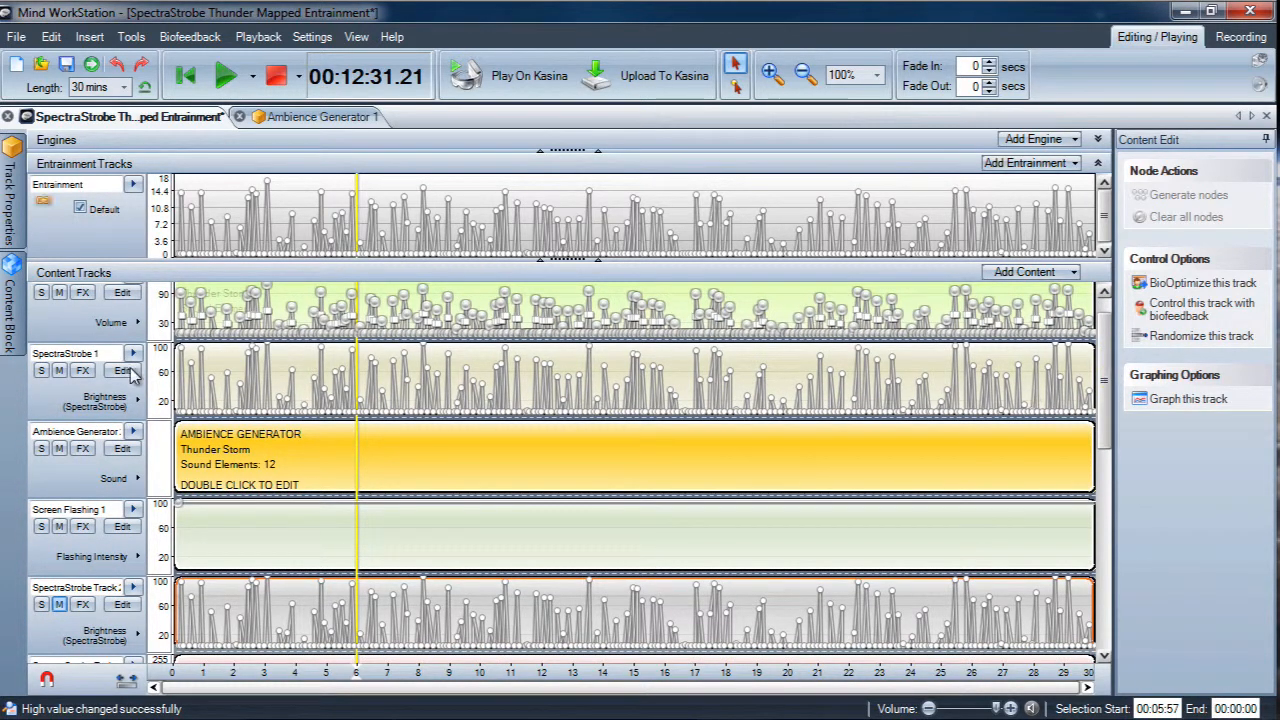
pyautogui.click(105, 400)
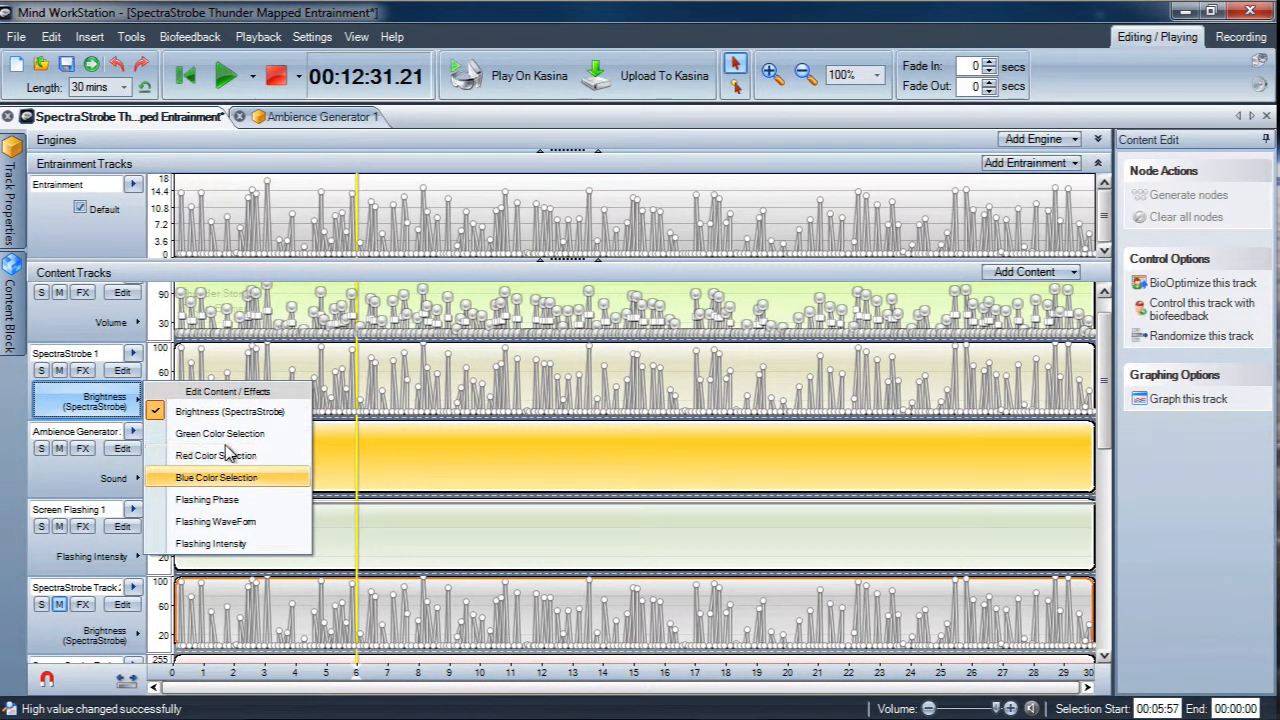
pyautogui.click(199, 434)
pyautogui.click(118, 403)
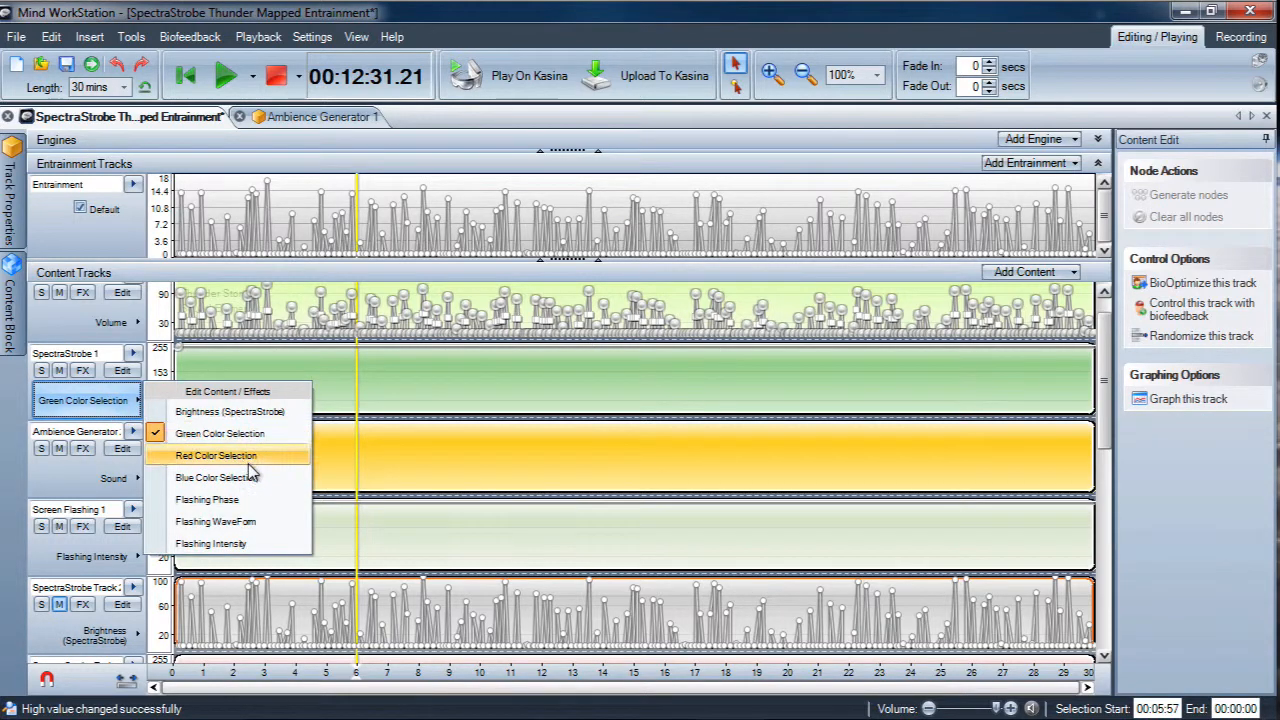
pyautogui.click(245, 459)
pyautogui.click(85, 400)
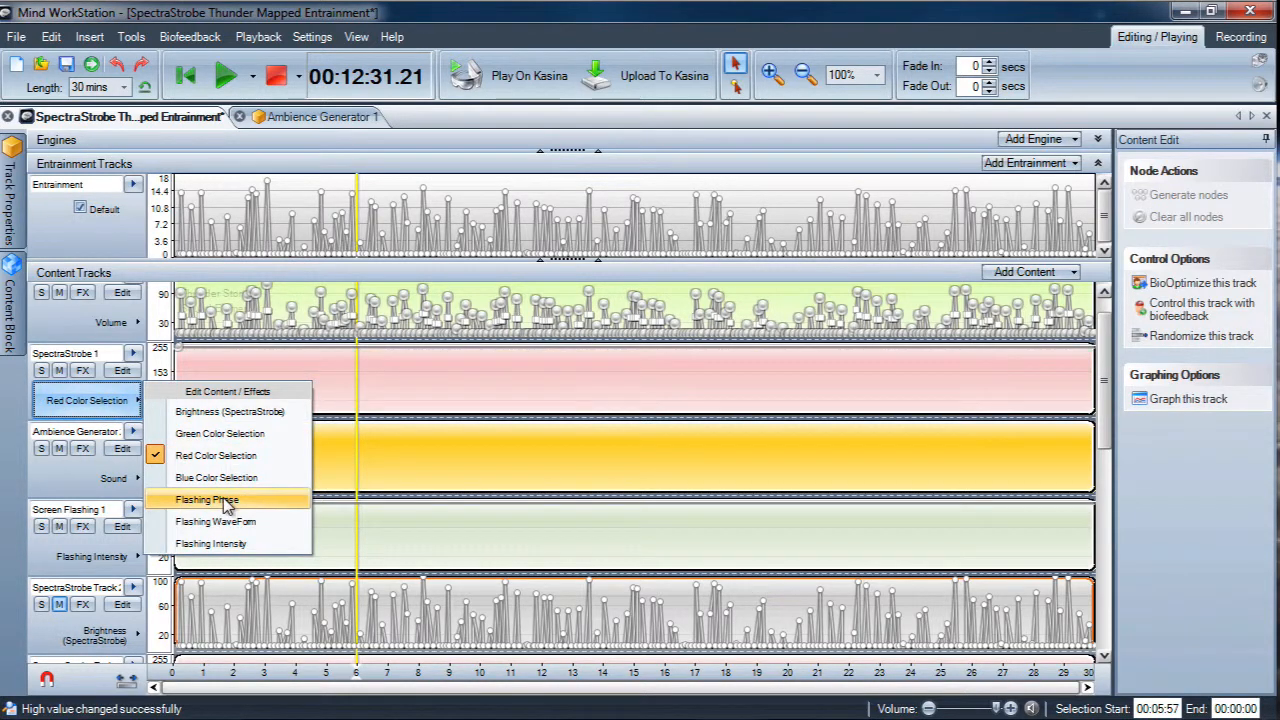
pyautogui.click(212, 543)
pyautogui.click(100, 401)
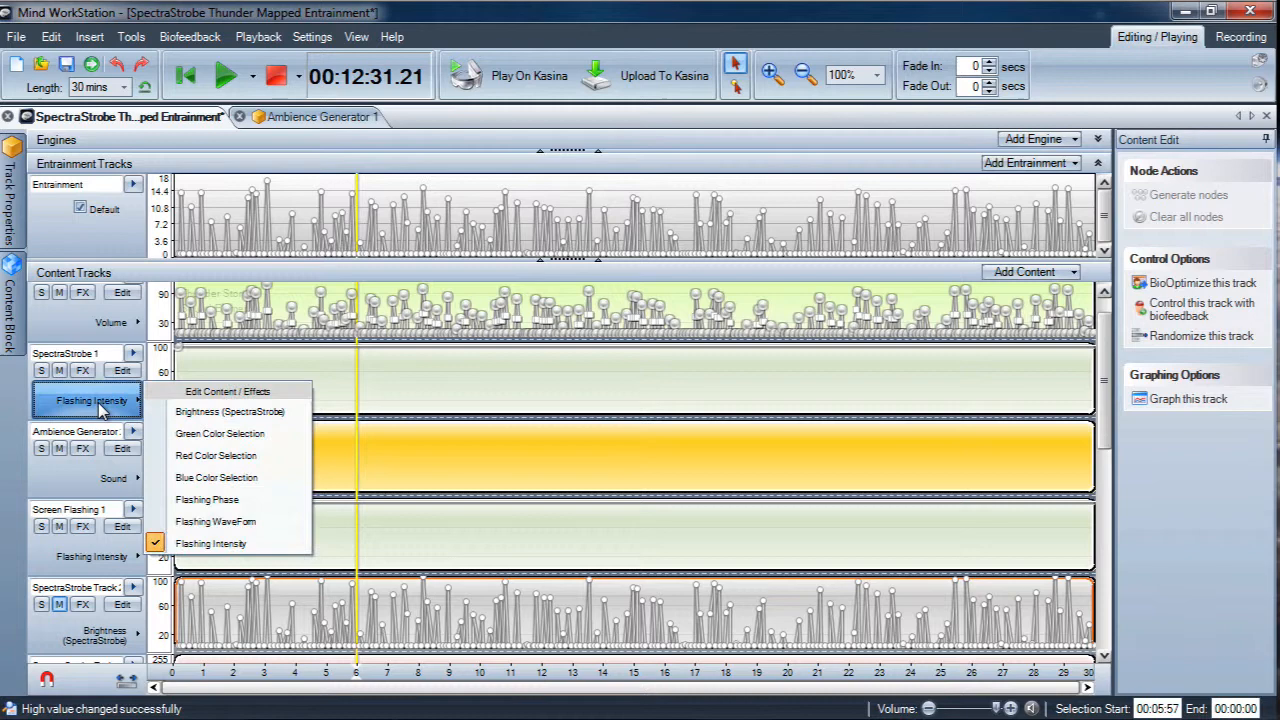
pyautogui.click(205, 411)
# Remove the original SpectraStrobe 1 track from the session.
pyautogui.click(307, 366)
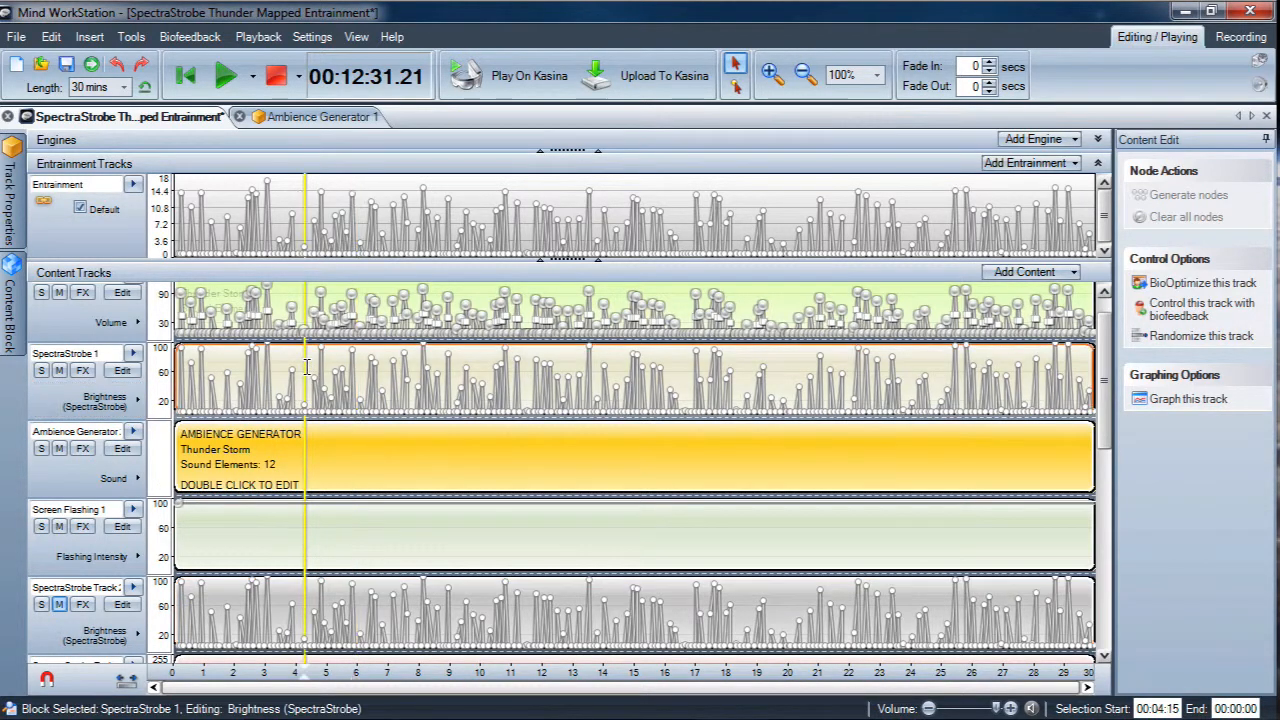
pyautogui.click(51, 36)
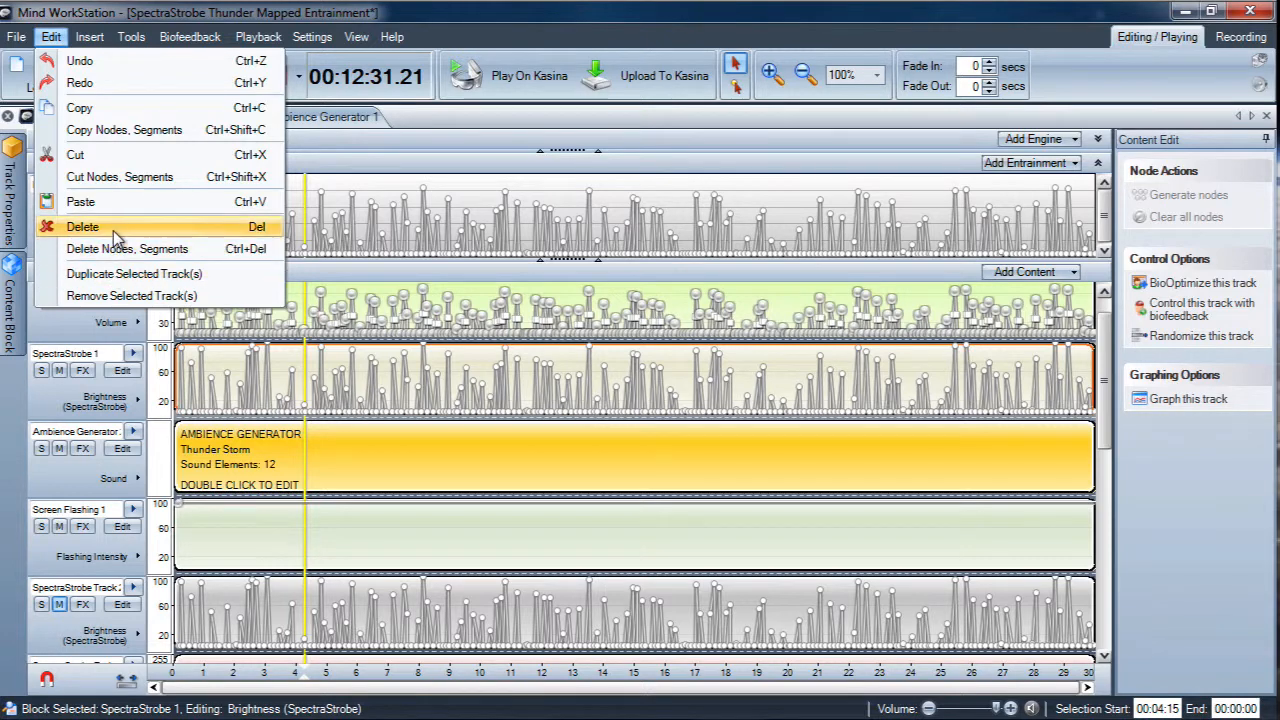
pyautogui.click(120, 295)
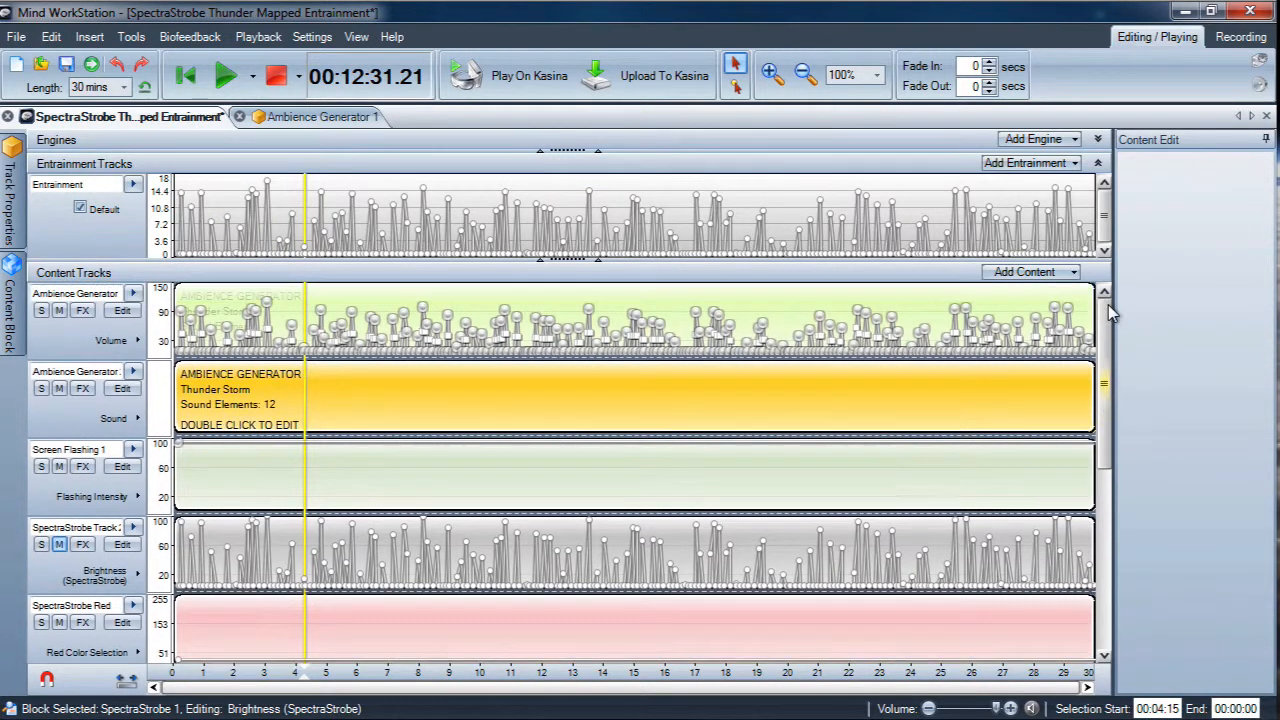
# Show the Brightness parameter of the SpectraStrobe Red track and check the commands available for its block.
pyautogui.scroll(-3, 1107, 360)
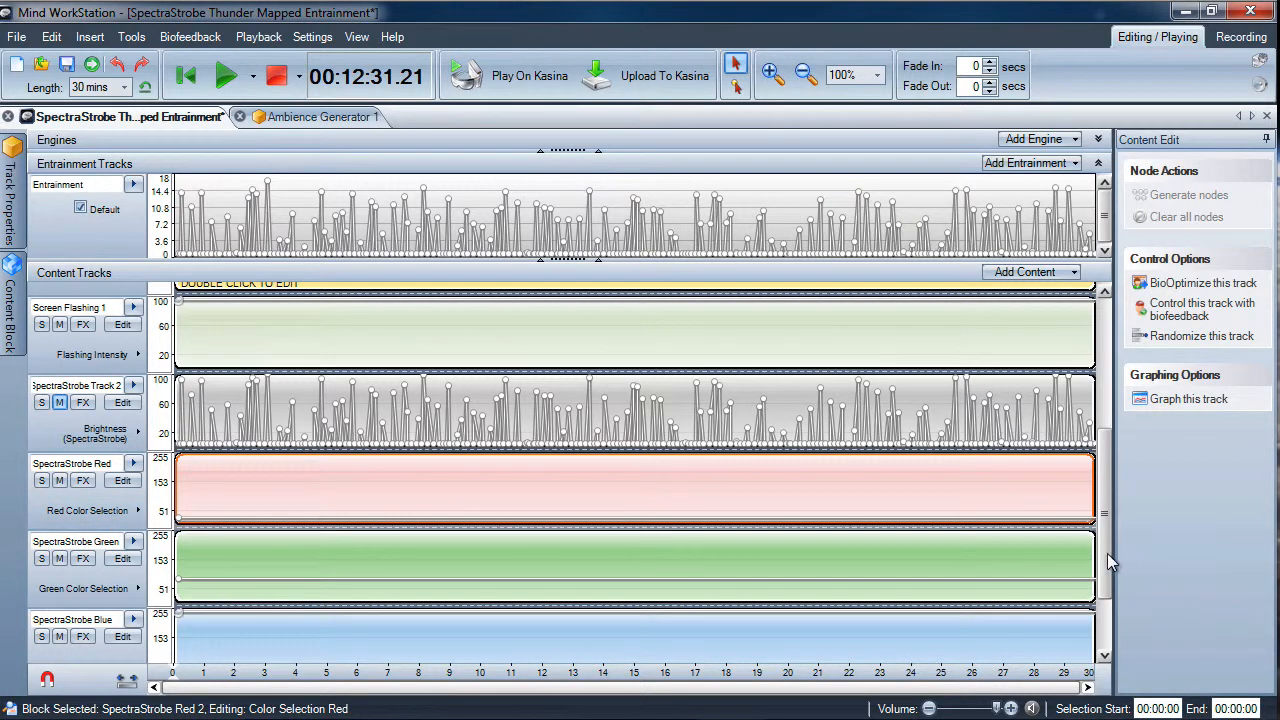
pyautogui.moveTo(1104, 562)
pyautogui.mouseDown()
pyautogui.moveTo(1106, 578)
pyautogui.moveTo(1107, 566)
pyautogui.mouseUp()
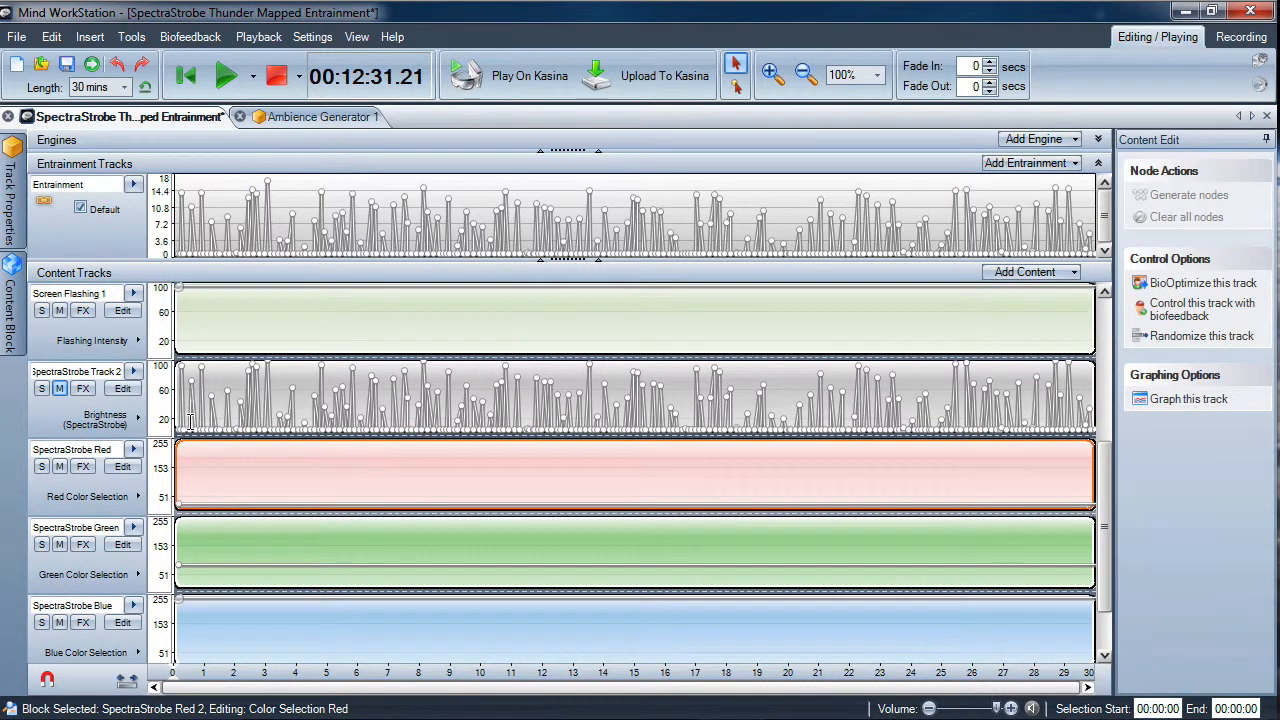
pyautogui.click(106, 497)
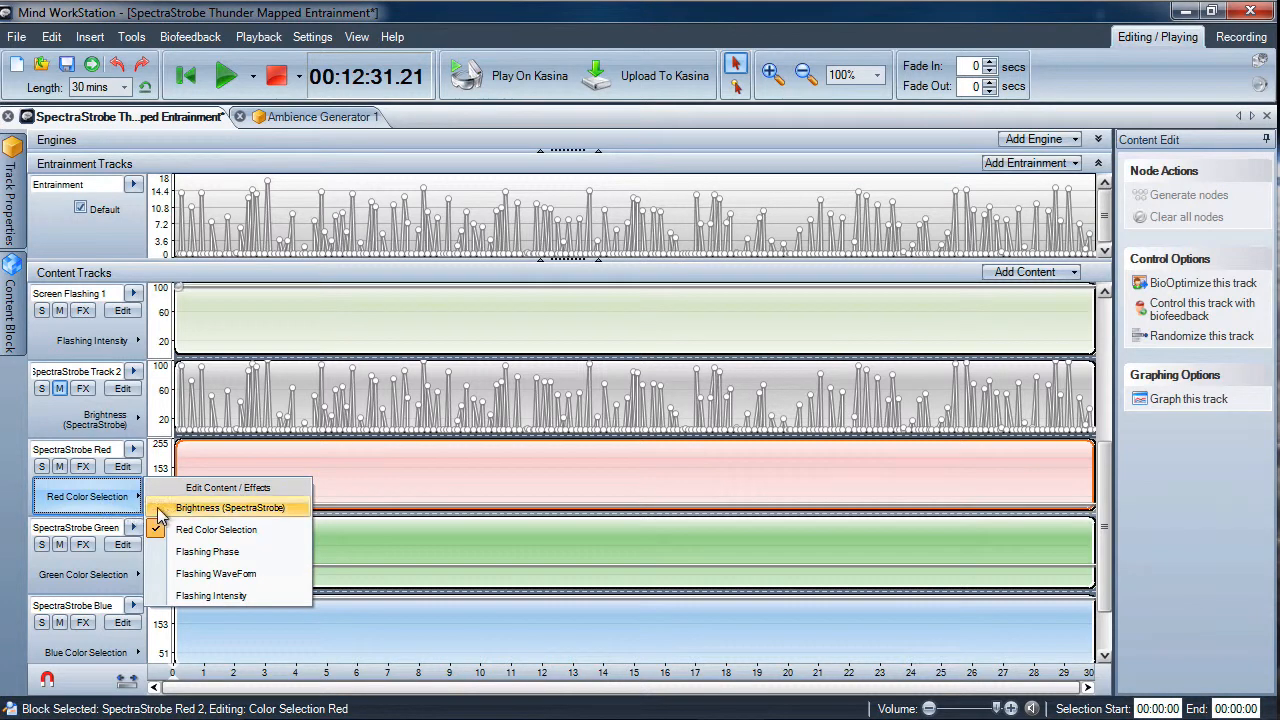
pyautogui.click(197, 508)
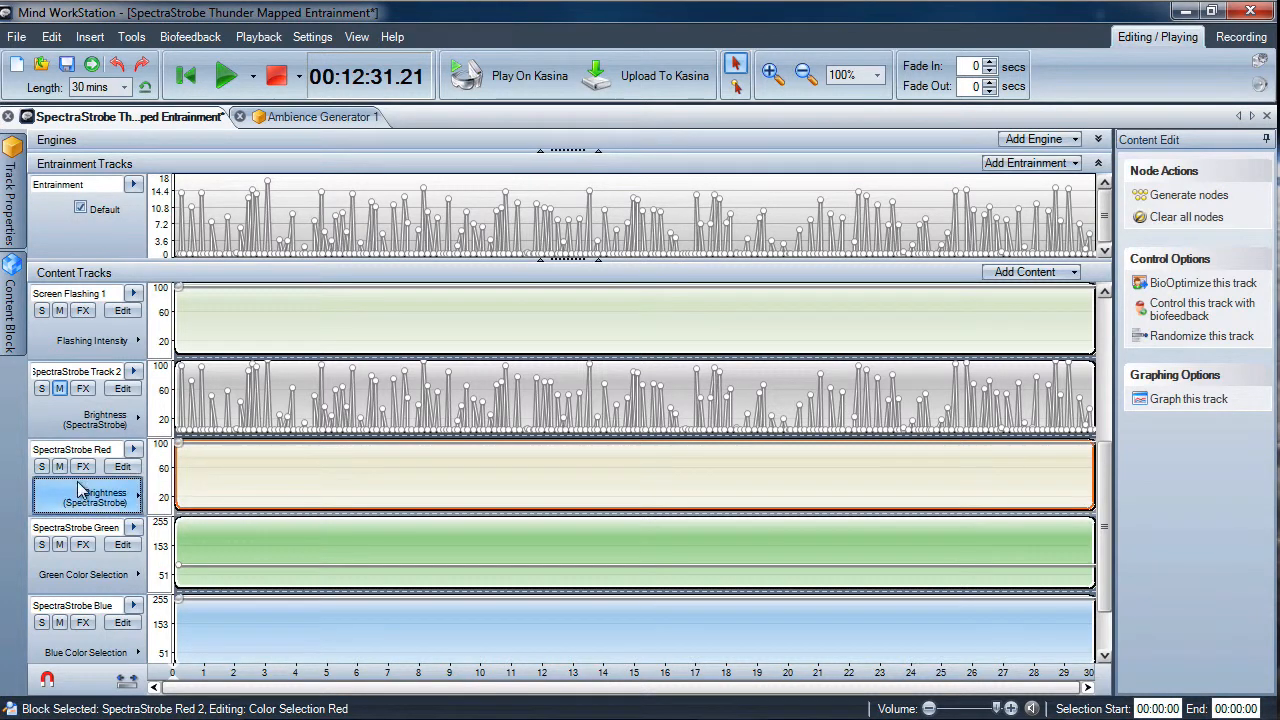
pyautogui.click(269, 483)
pyautogui.rightClick(268, 482)
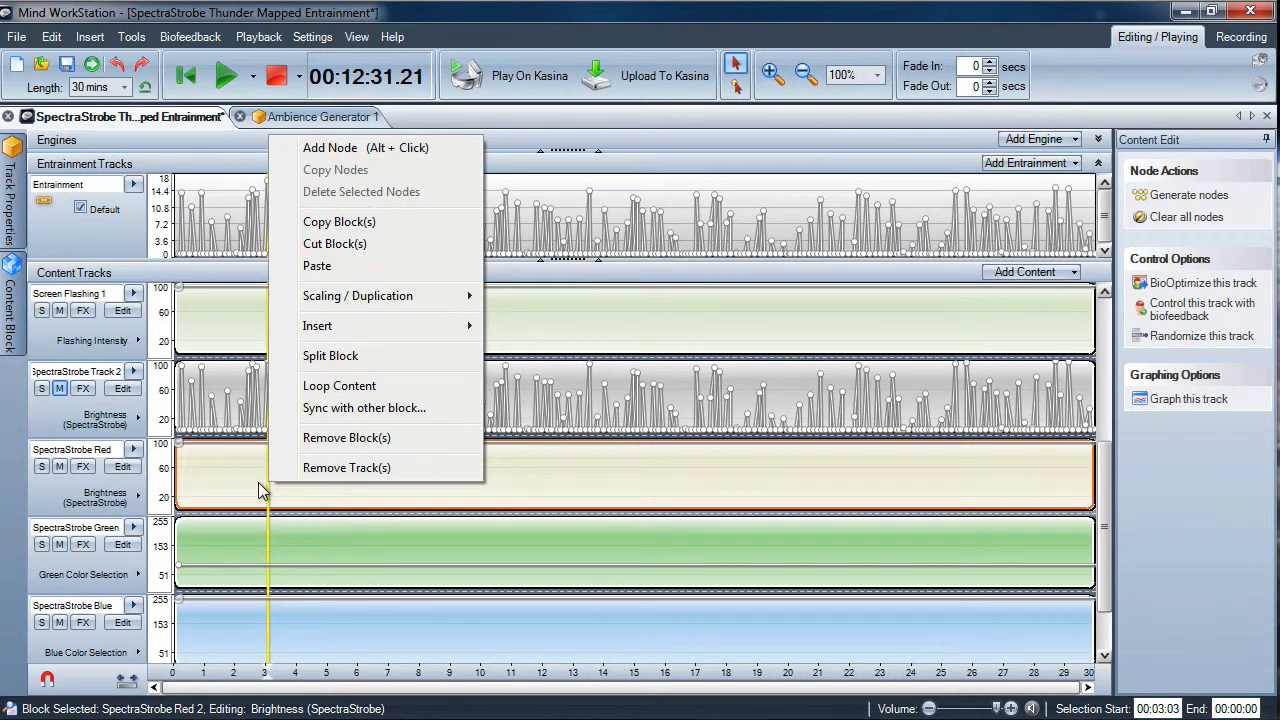
pyautogui.click(248, 489)
# Display Flashing Intensity on the SpectraStrobe Red and SpectraStrobe Green tracks.
pyautogui.click(100, 497)
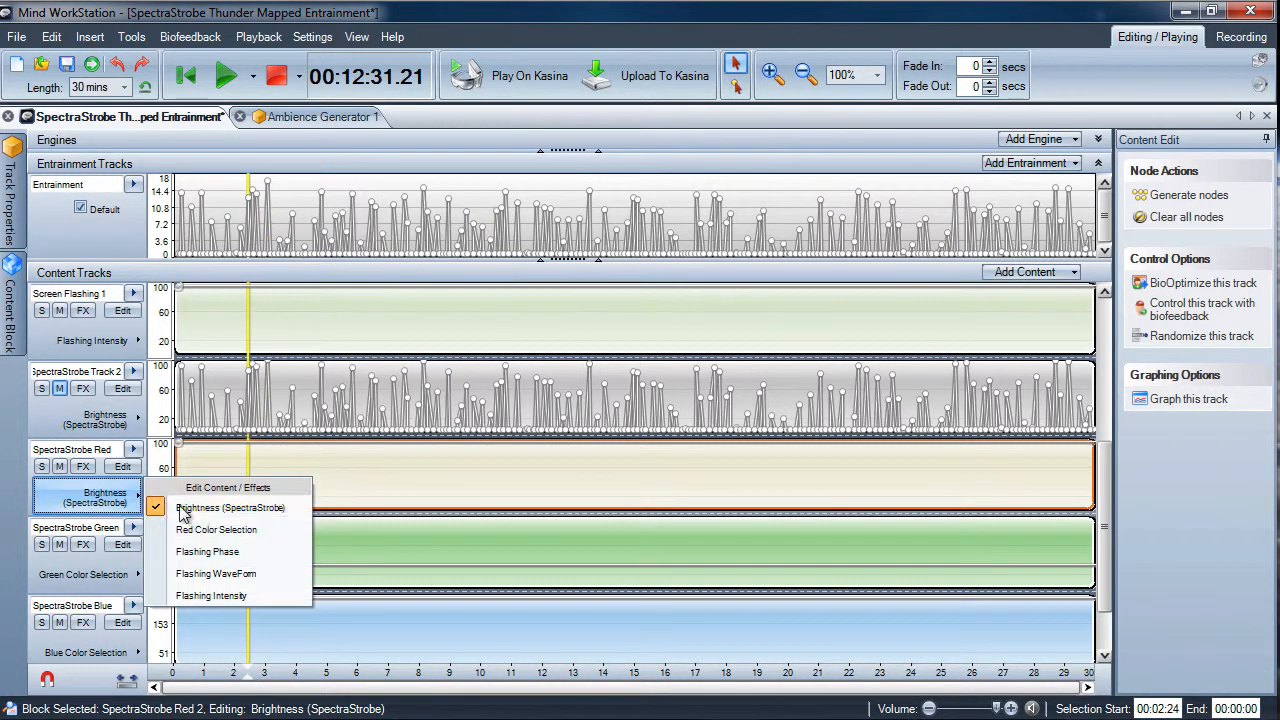
pyautogui.click(216, 597)
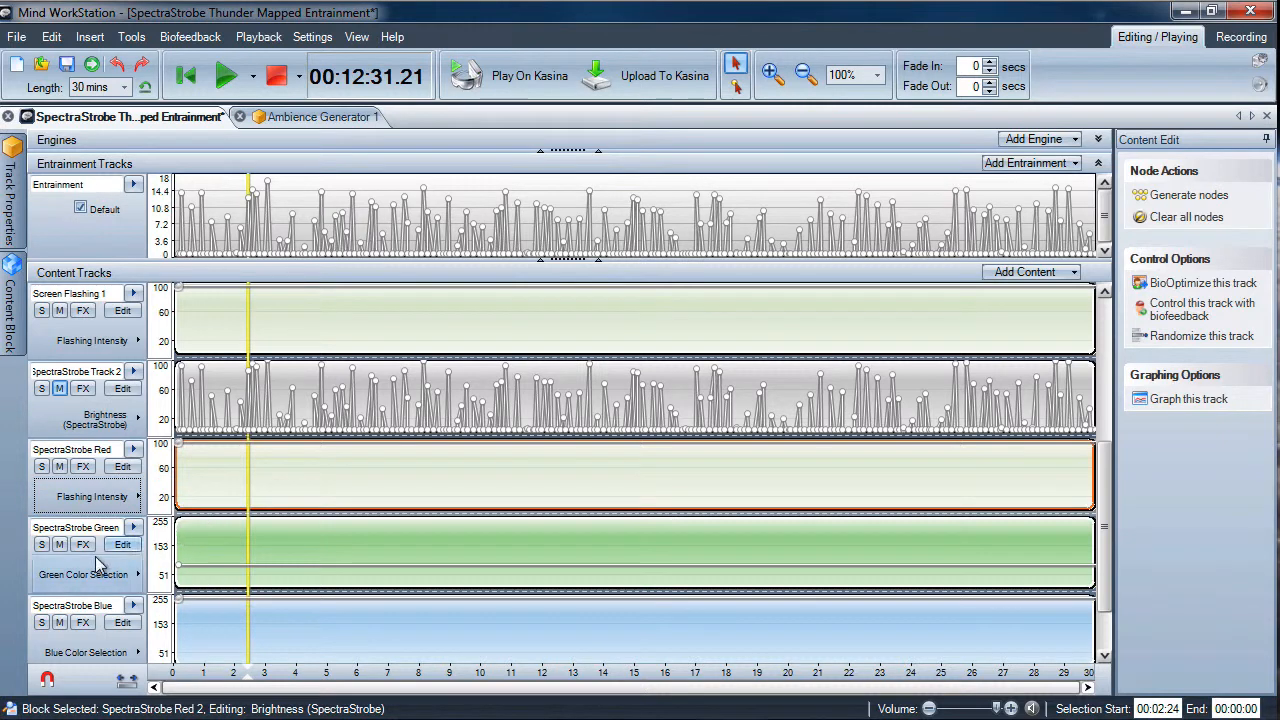
pyautogui.click(95, 575)
pyautogui.click(195, 675)
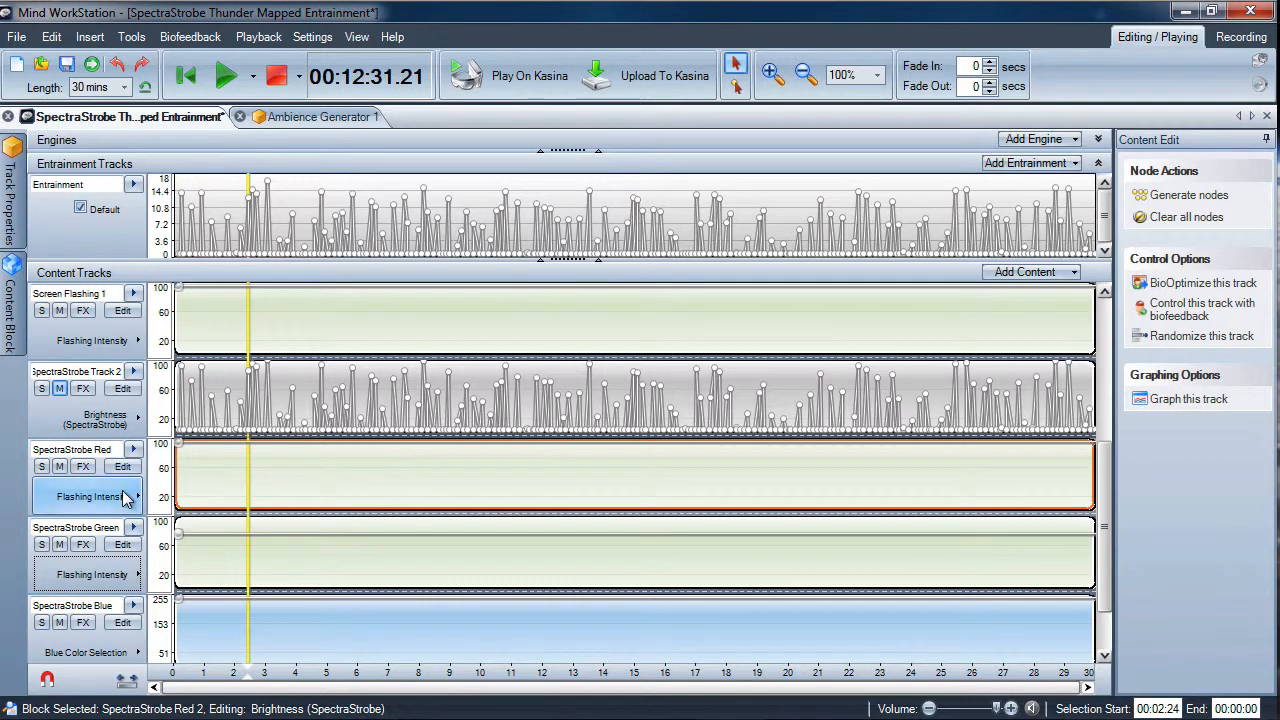
# Display Brightness (SpectraStrobe) on the SpectraStrobe Red track and choose Ambience Generator 1's Volume as its block's sync source.
pyautogui.click(124, 497)
pyautogui.click(250, 506)
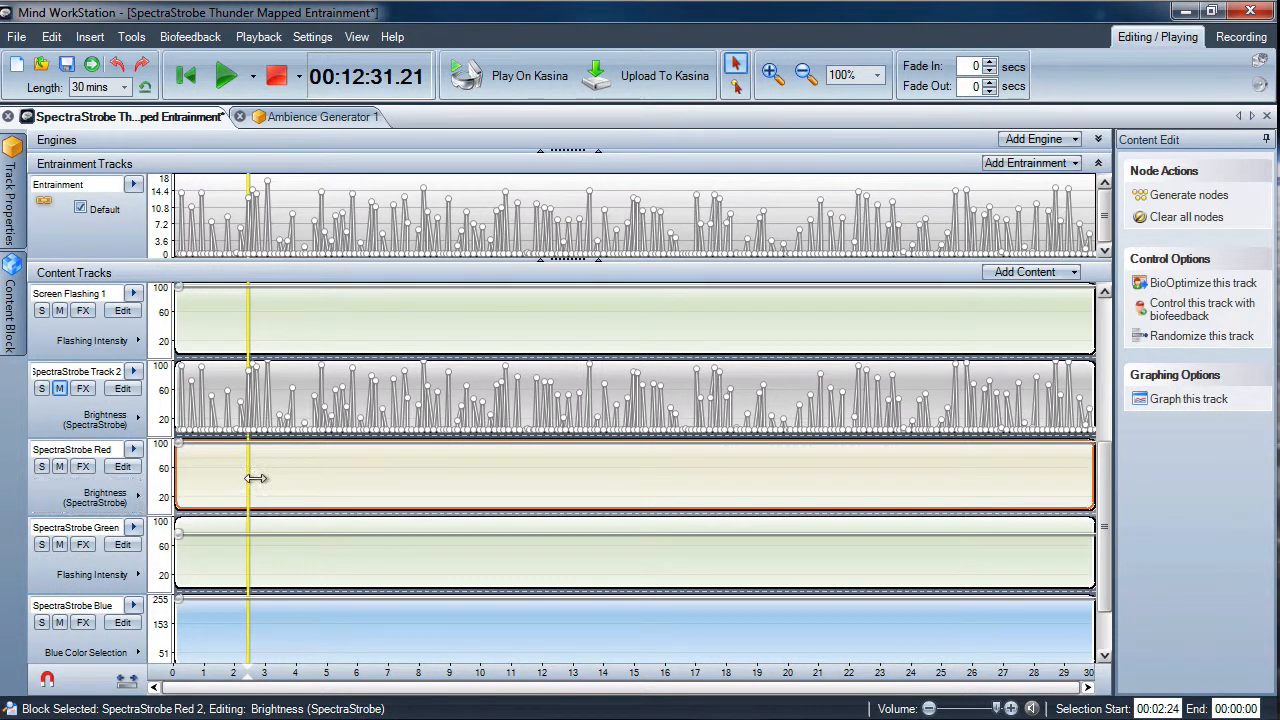
pyautogui.rightClick(255, 478)
pyautogui.click(358, 406)
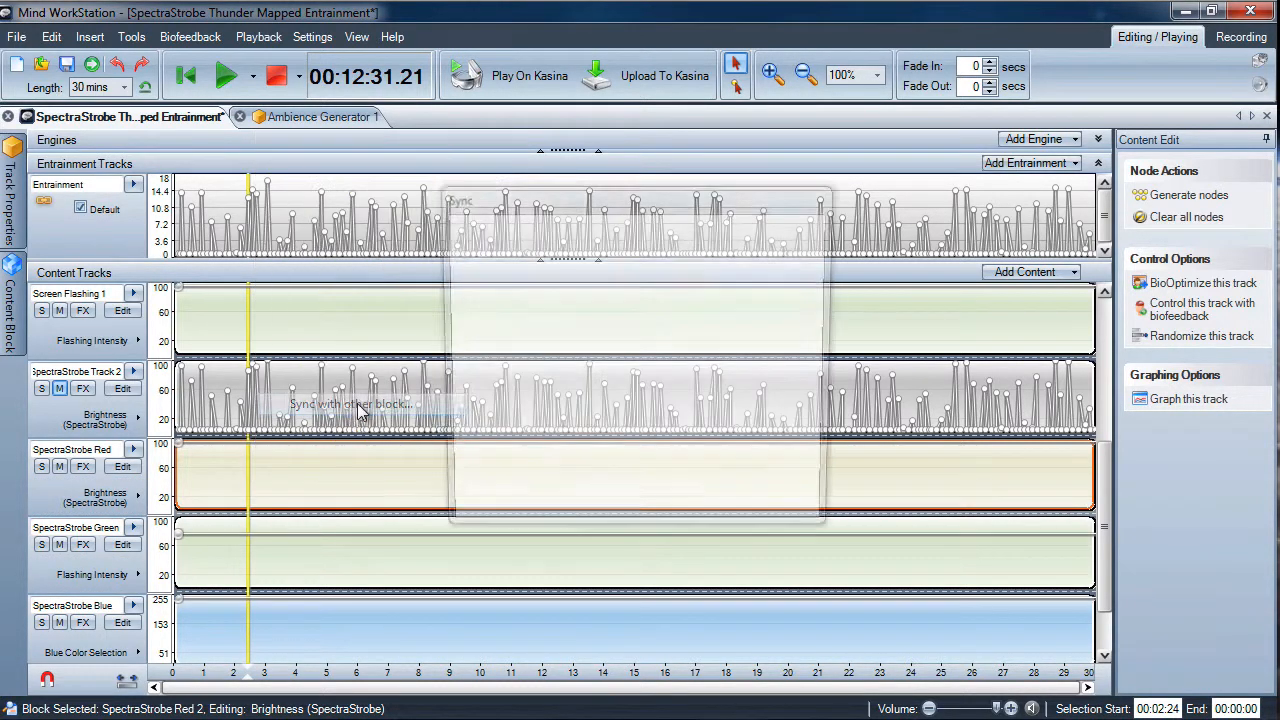
pyautogui.click(760, 251)
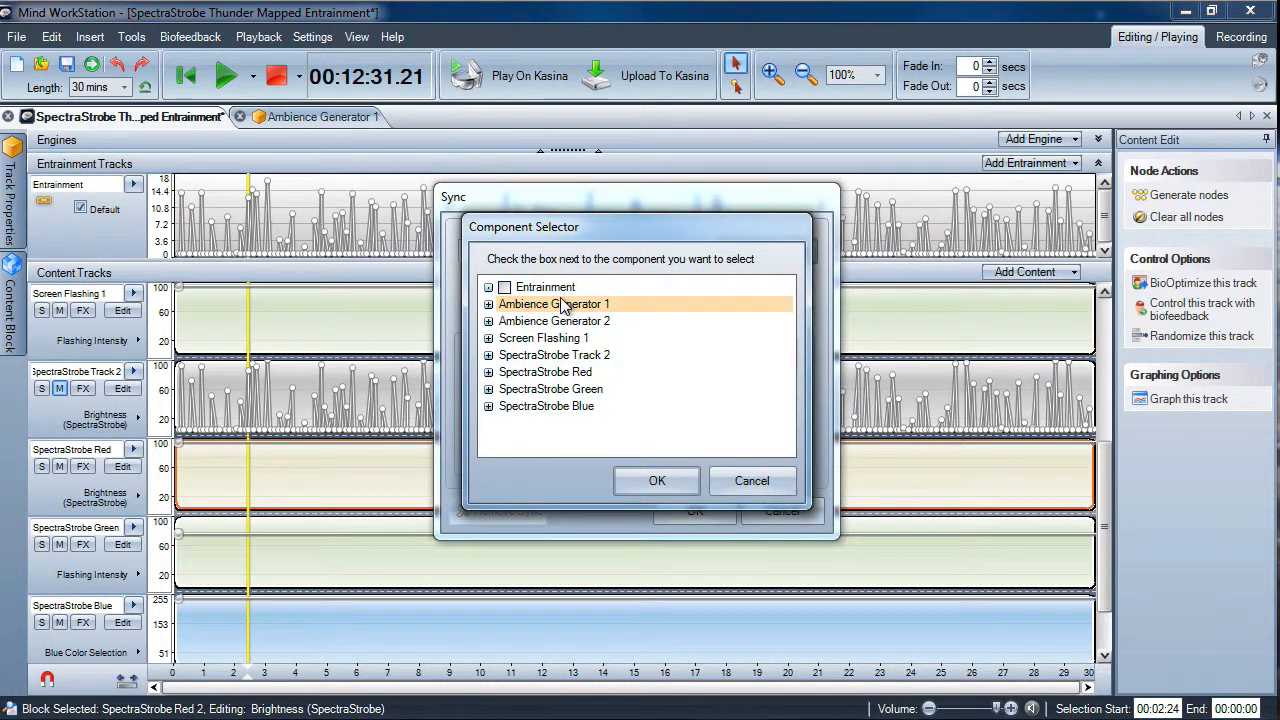
pyautogui.click(488, 304)
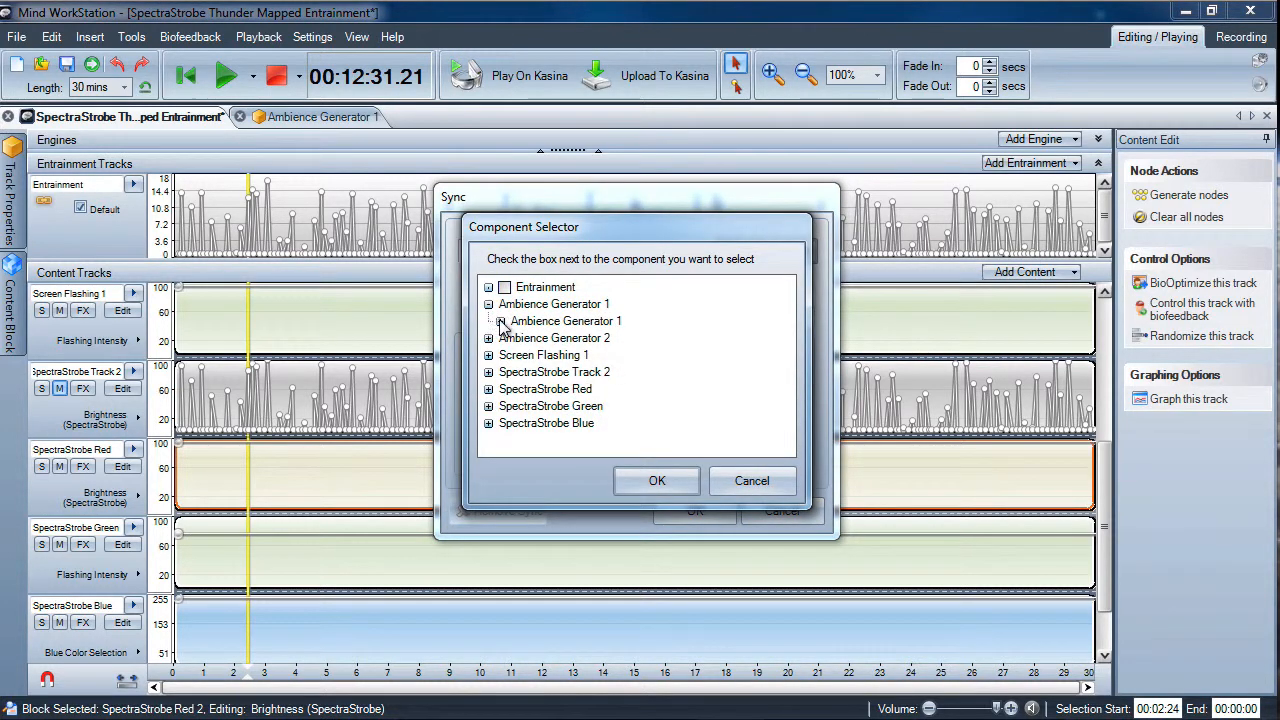
pyautogui.click(501, 321)
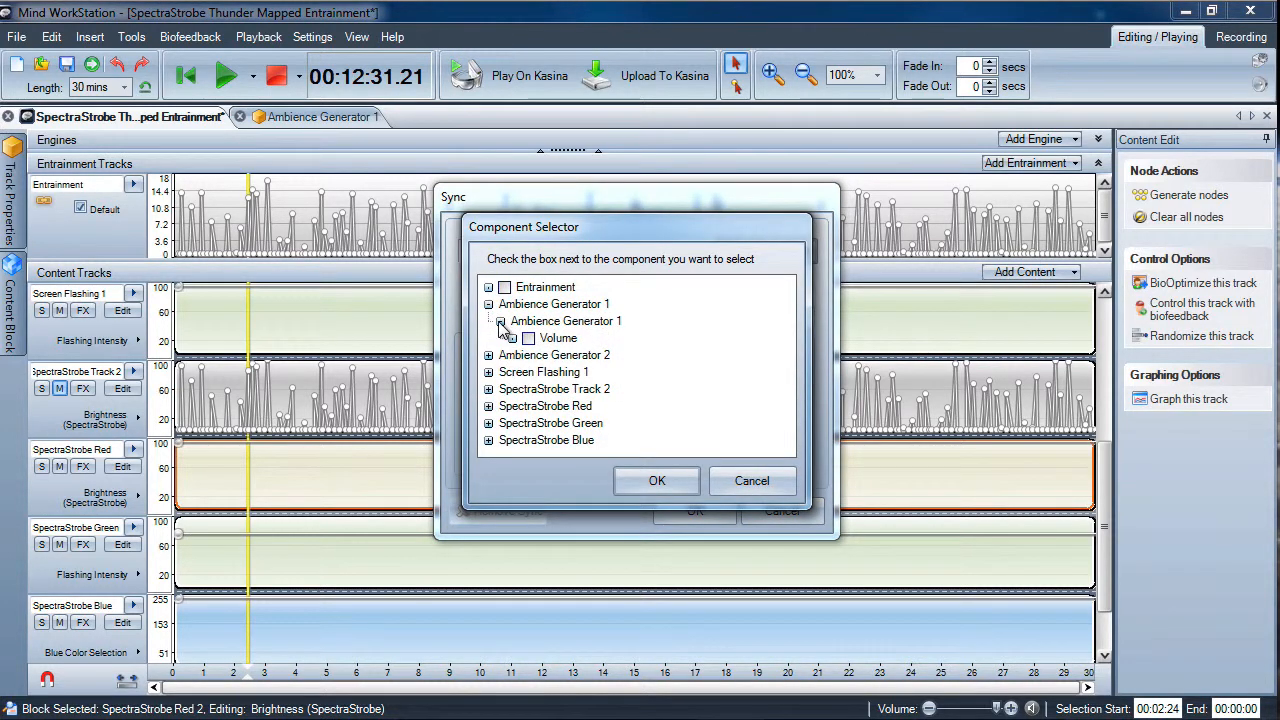
pyautogui.click(528, 338)
pyautogui.click(652, 480)
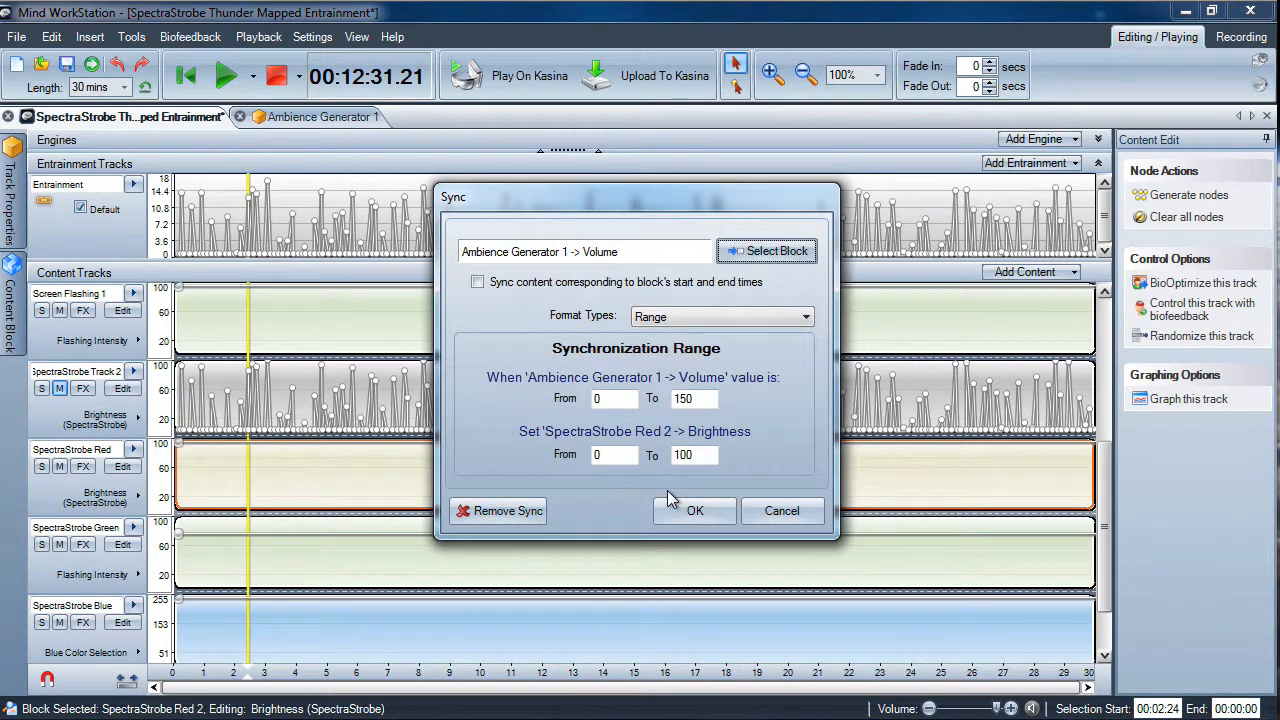
# Set the upper limit of the source volume range to 100 for SpectraStrobe Red and apply the sync.
pyautogui.moveTo(710, 401); pyautogui.dragTo(634, 400)
pyautogui.write('1')
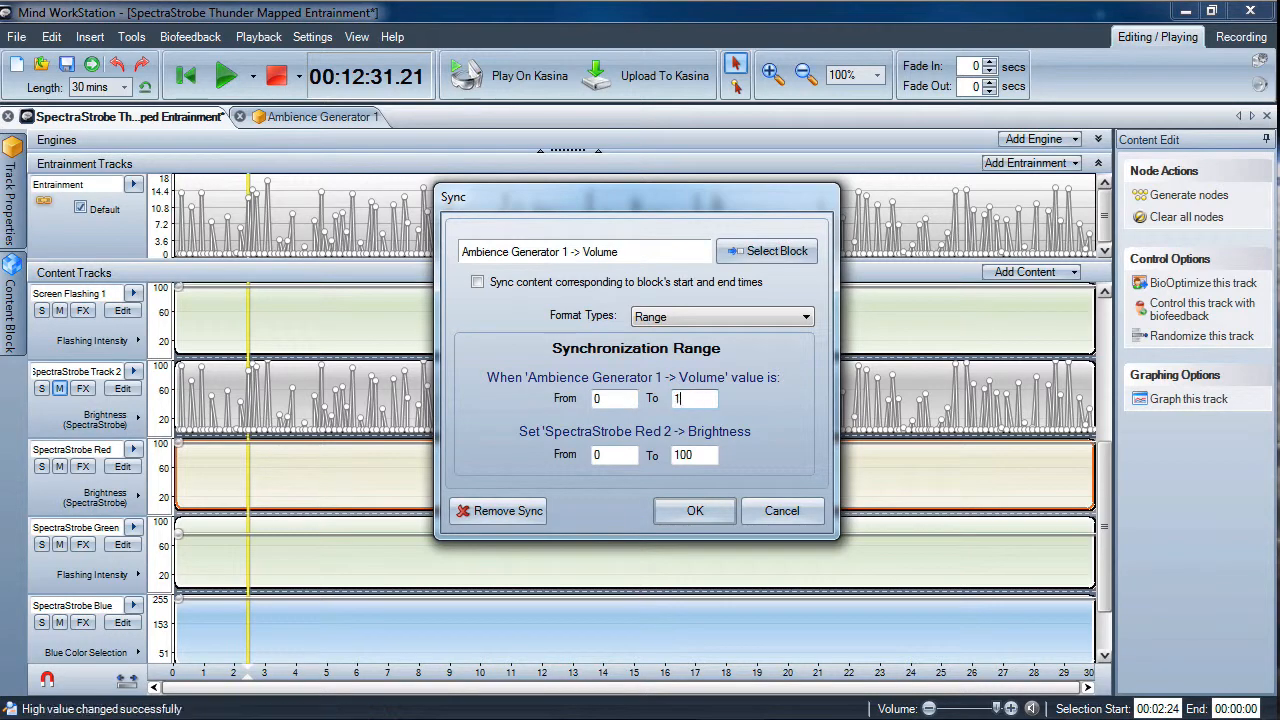
pyautogui.write('00')
pyautogui.click(695, 511)
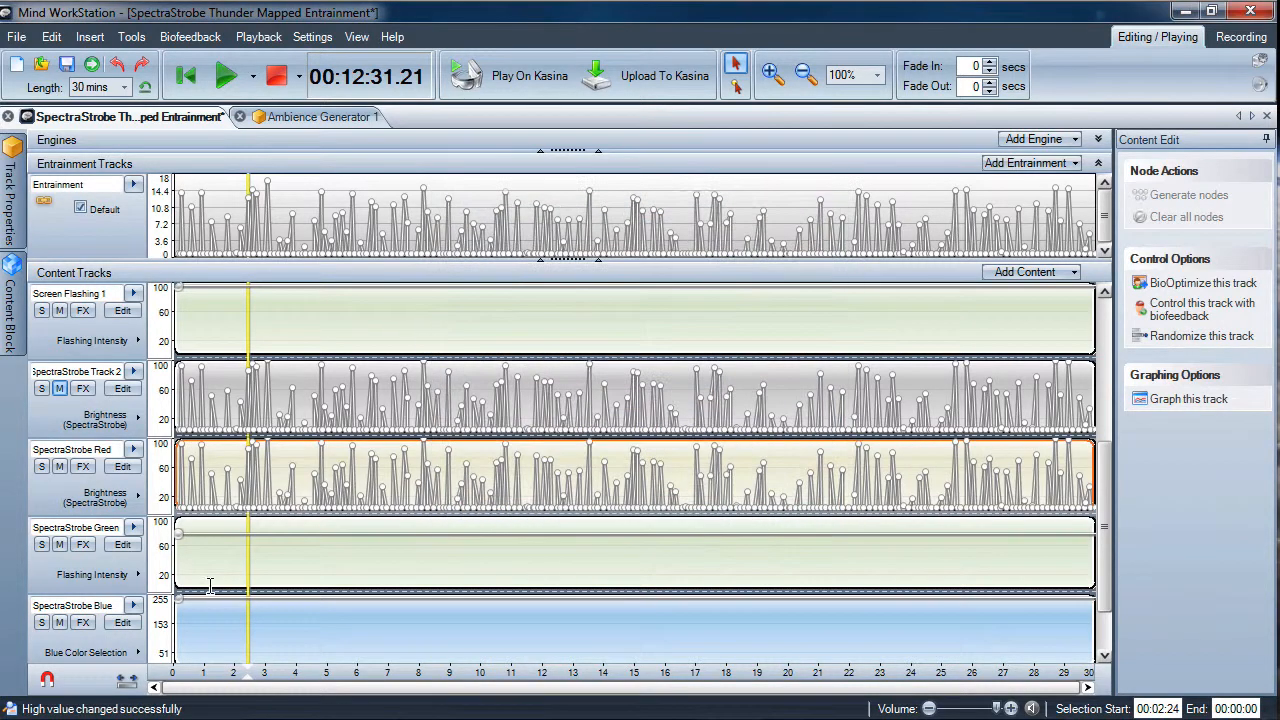
# Display Brightness (SpectraStrobe) on the SpectraStrobe Green track and choose Ambience Generator 1's Volume as its block's sync source.
pyautogui.click(241, 585)
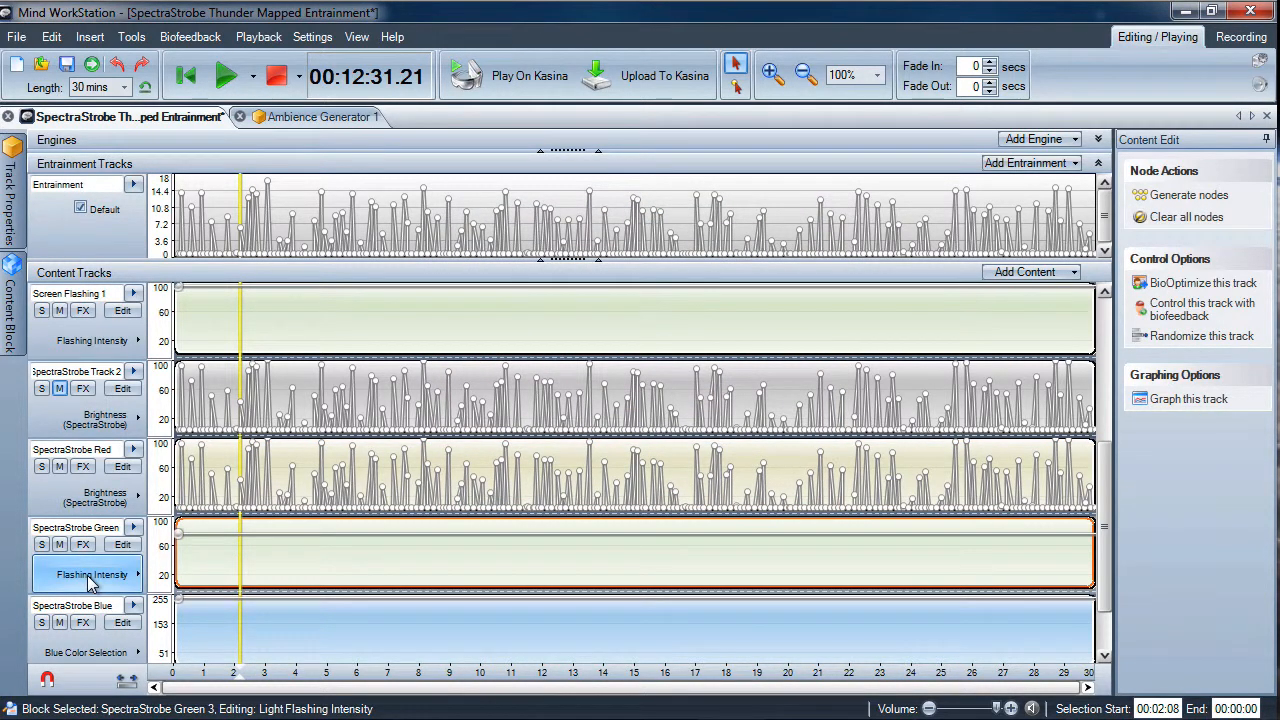
pyautogui.click(90, 583)
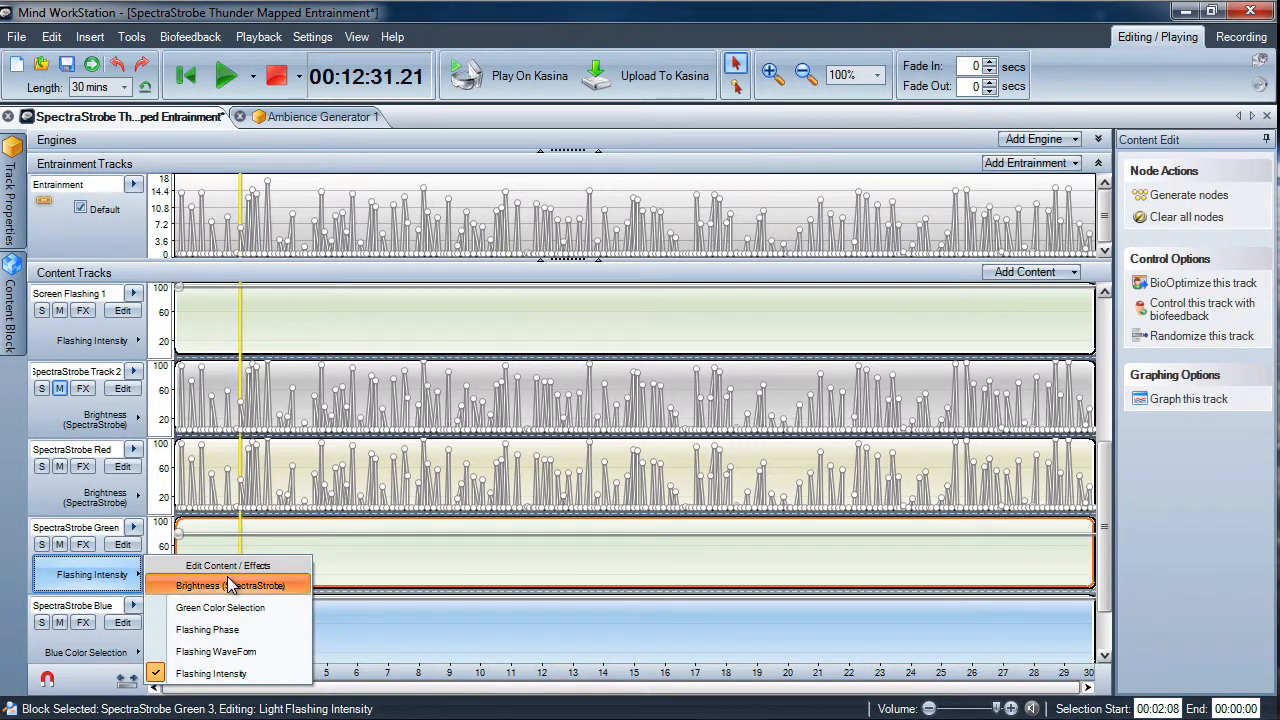
pyautogui.click(265, 584)
pyautogui.rightClick(298, 568)
pyautogui.click(360, 494)
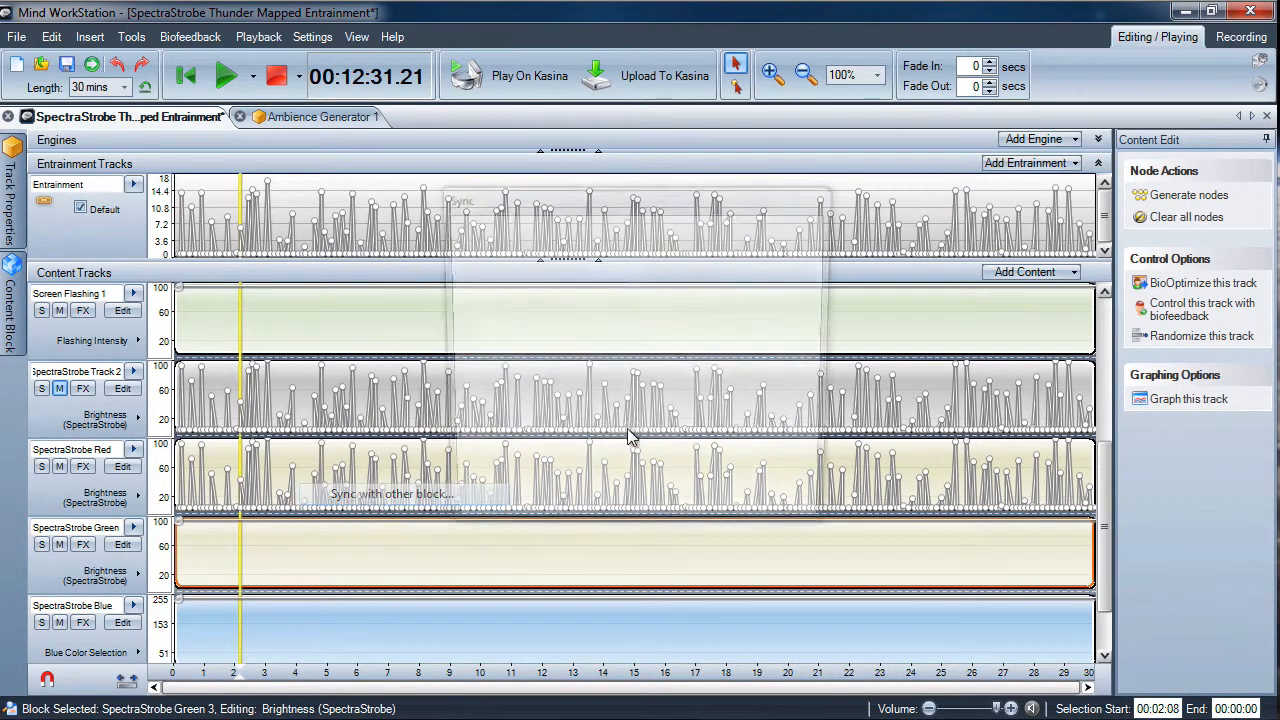
pyautogui.click(766, 251)
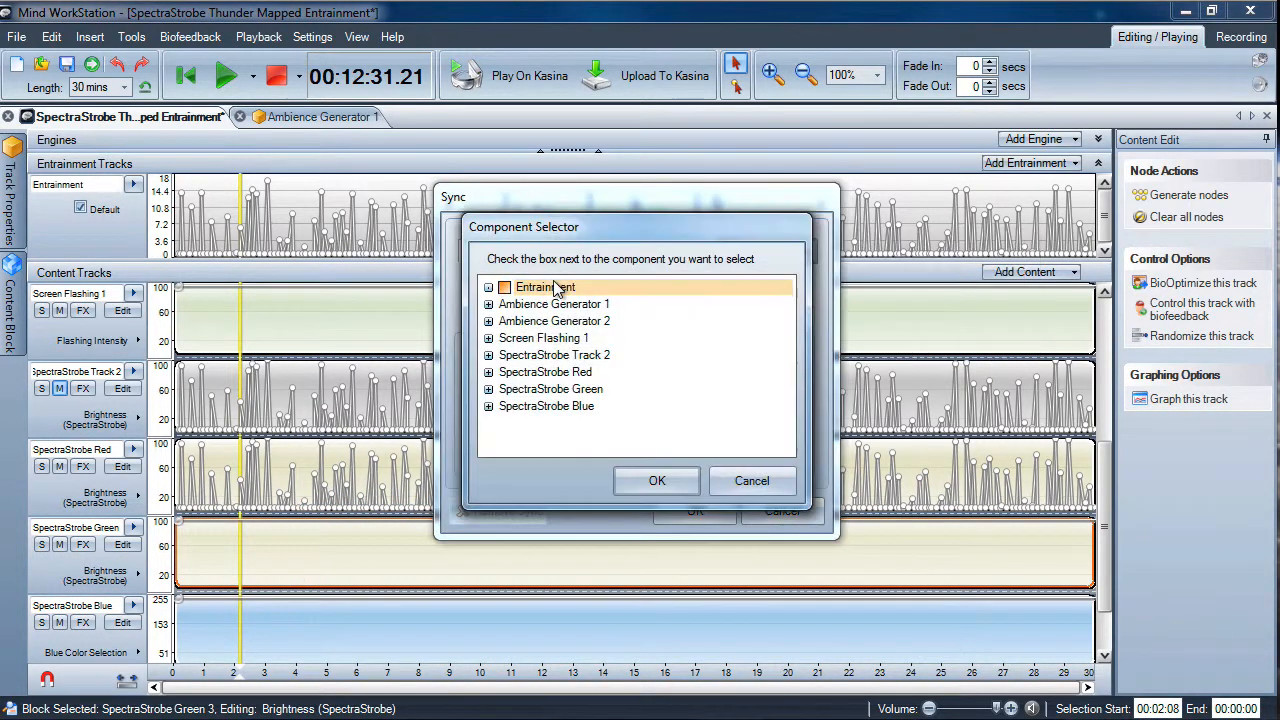
pyautogui.click(488, 304)
pyautogui.click(501, 321)
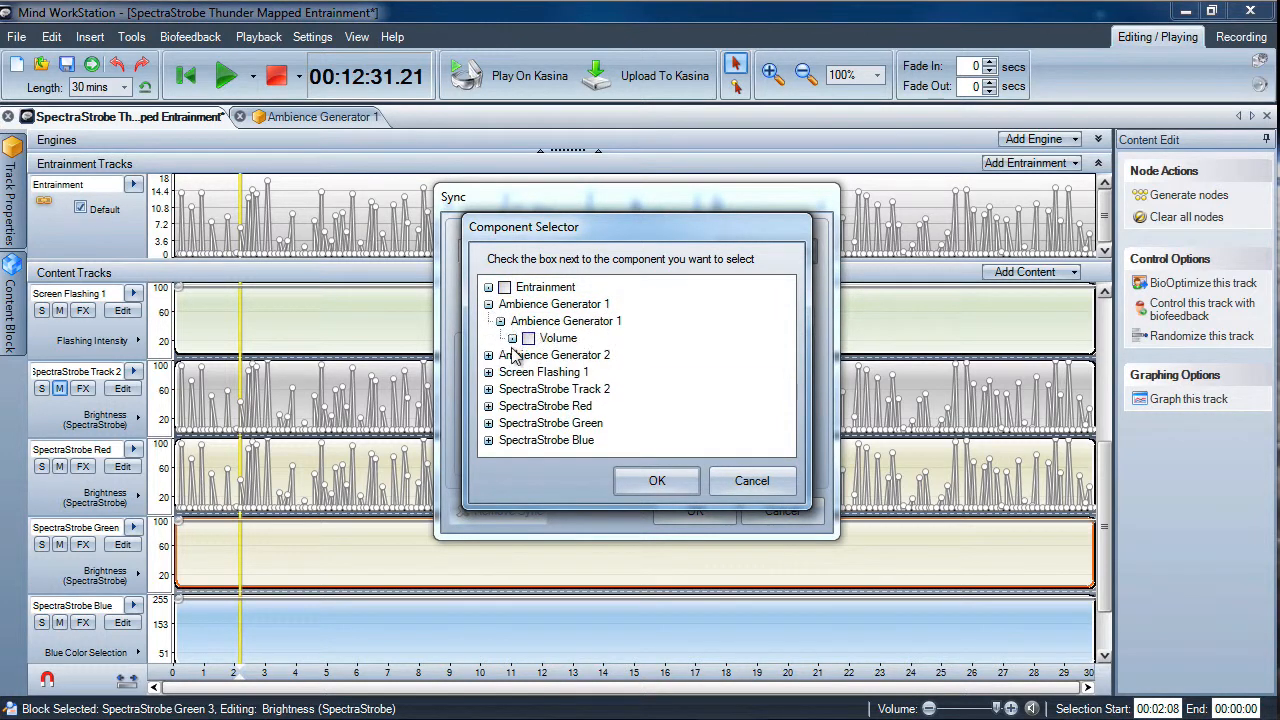
pyautogui.click(528, 338)
pyautogui.click(656, 485)
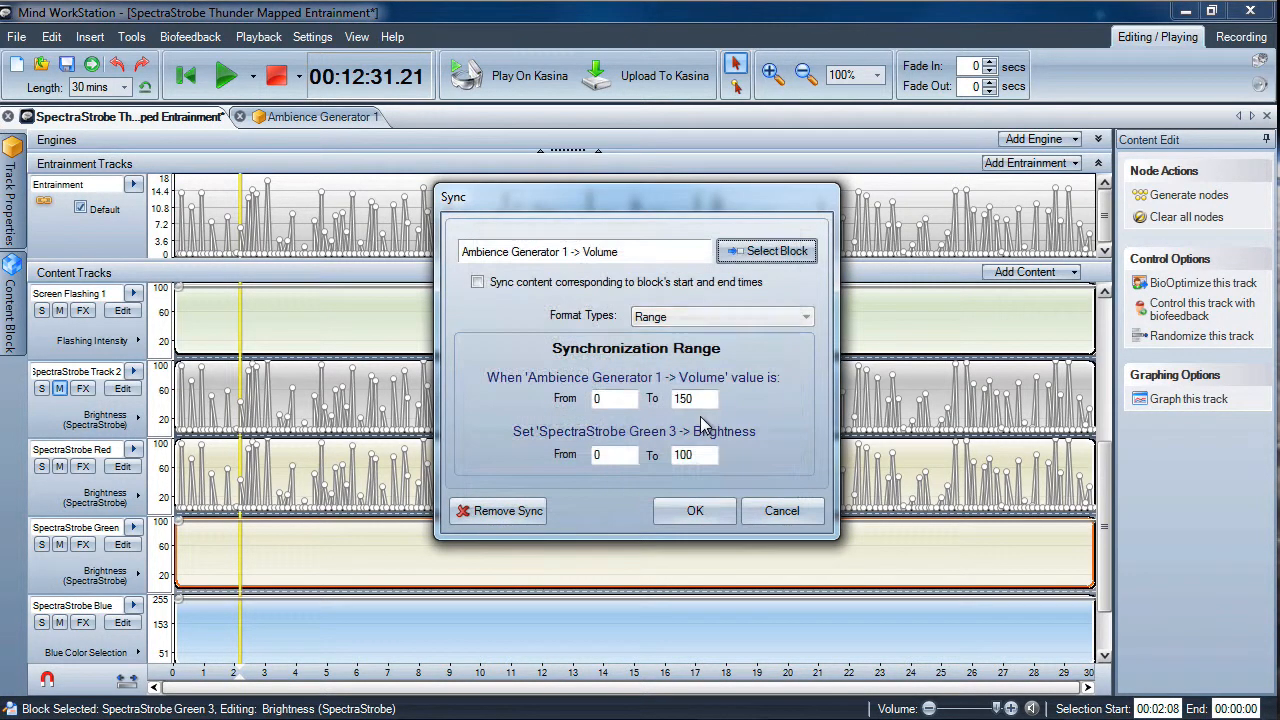
# Set the upper limit of the source volume range to 100 for SpectraStrobe Green and apply the sync.
pyautogui.moveTo(705, 400); pyautogui.dragTo(667, 403)
pyautogui.write('10')
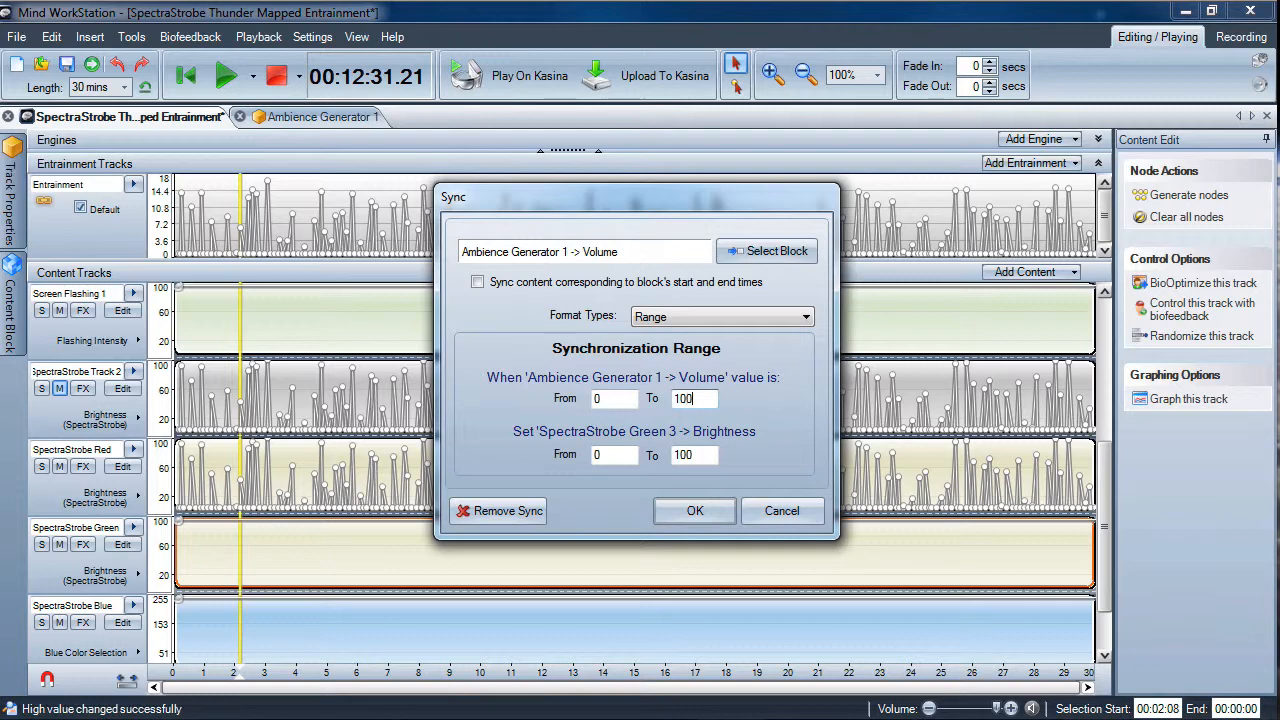
pyautogui.click(695, 511)
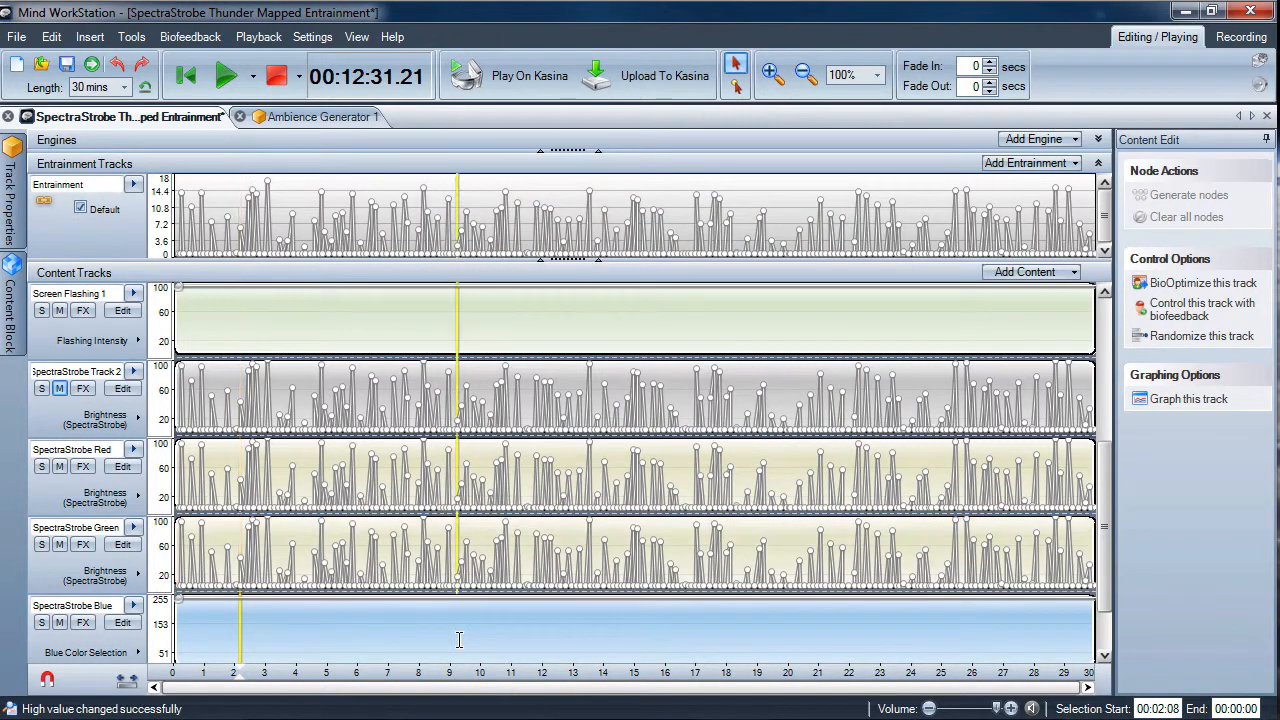
# Display Brightness (SpectraStrobe) on the SpectraStrobe Blue track and choose Ambience Generator 1's Volume as its block's sync source.
pyautogui.click(459, 640)
pyautogui.click(100, 652)
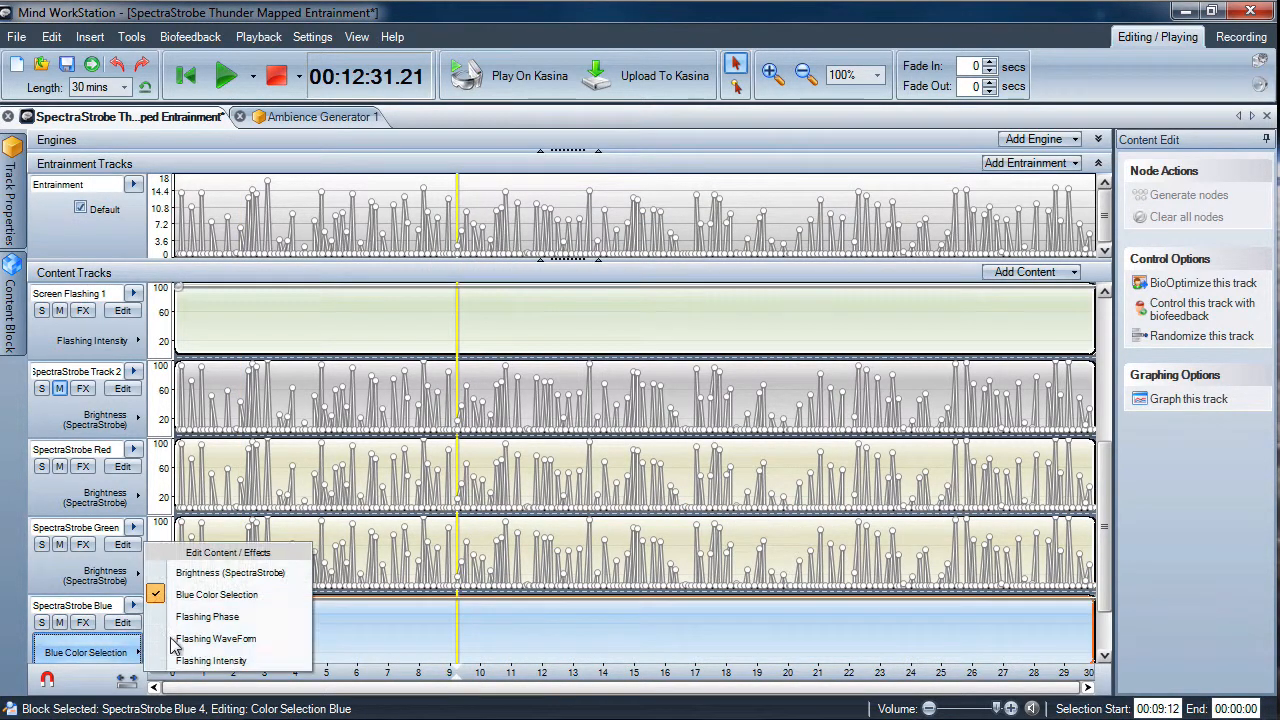
pyautogui.click(238, 574)
pyautogui.rightClick(355, 632)
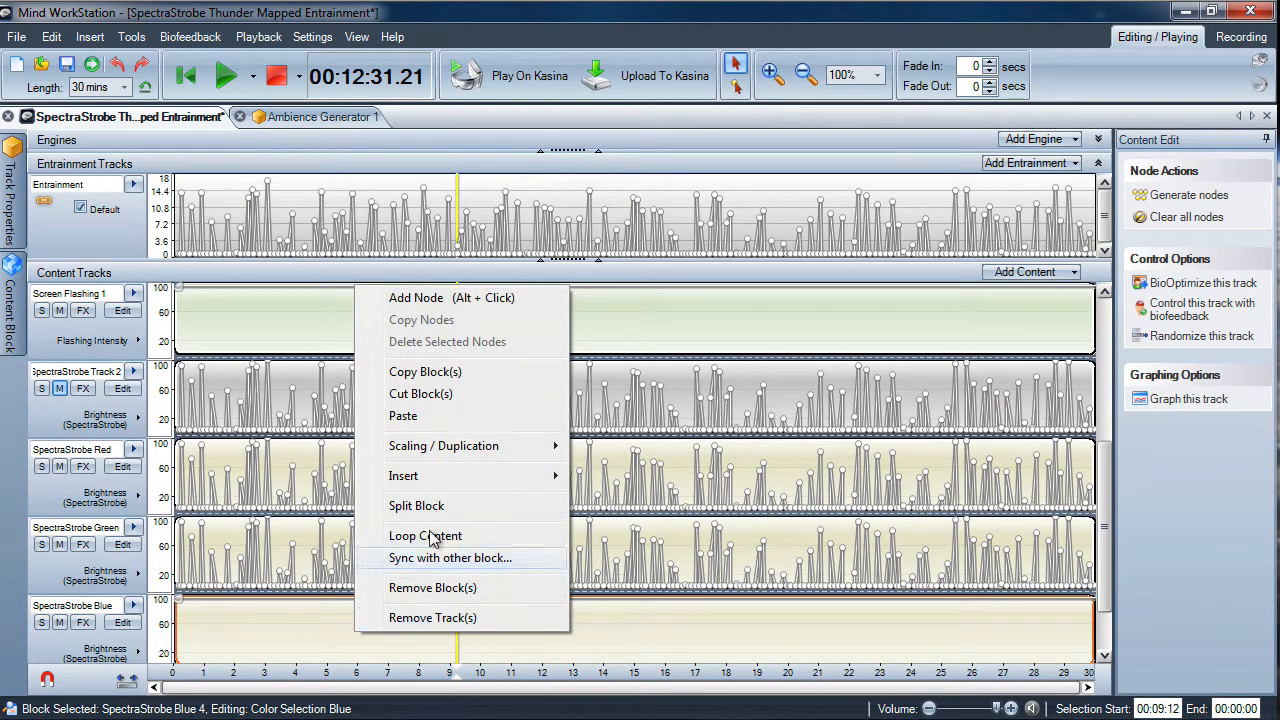
pyautogui.click(457, 557)
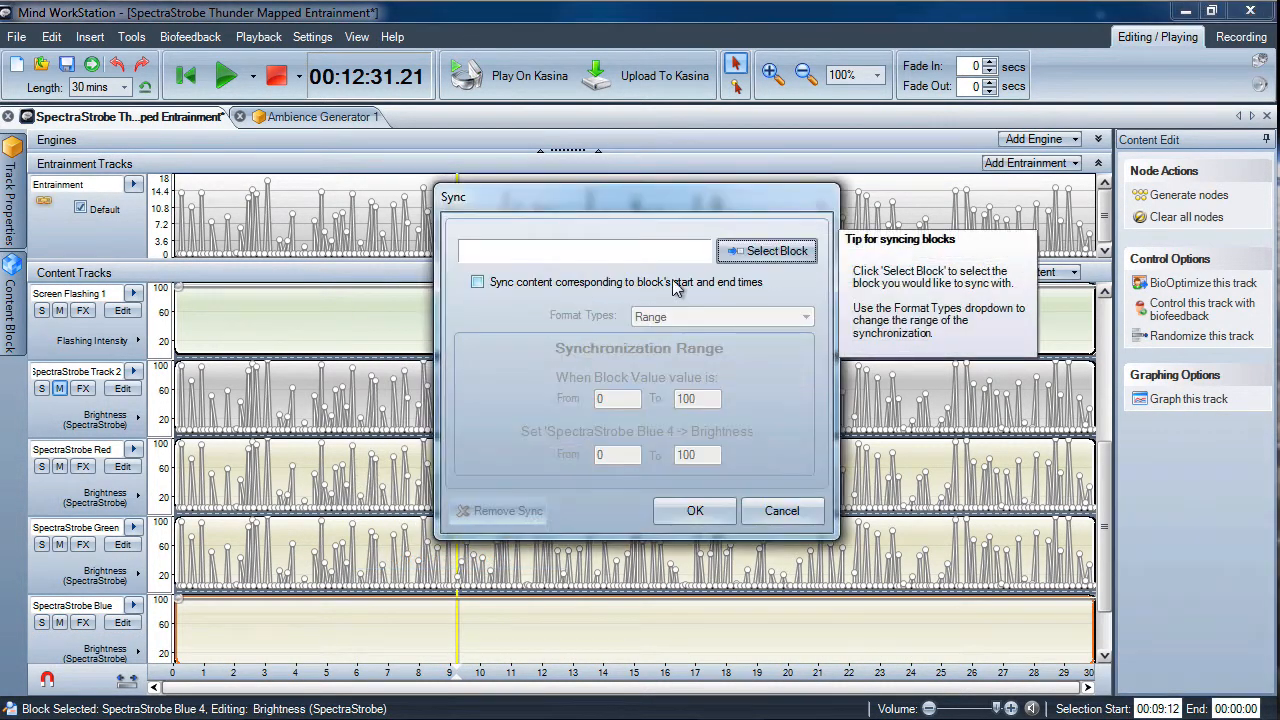
pyautogui.click(766, 252)
pyautogui.click(488, 304)
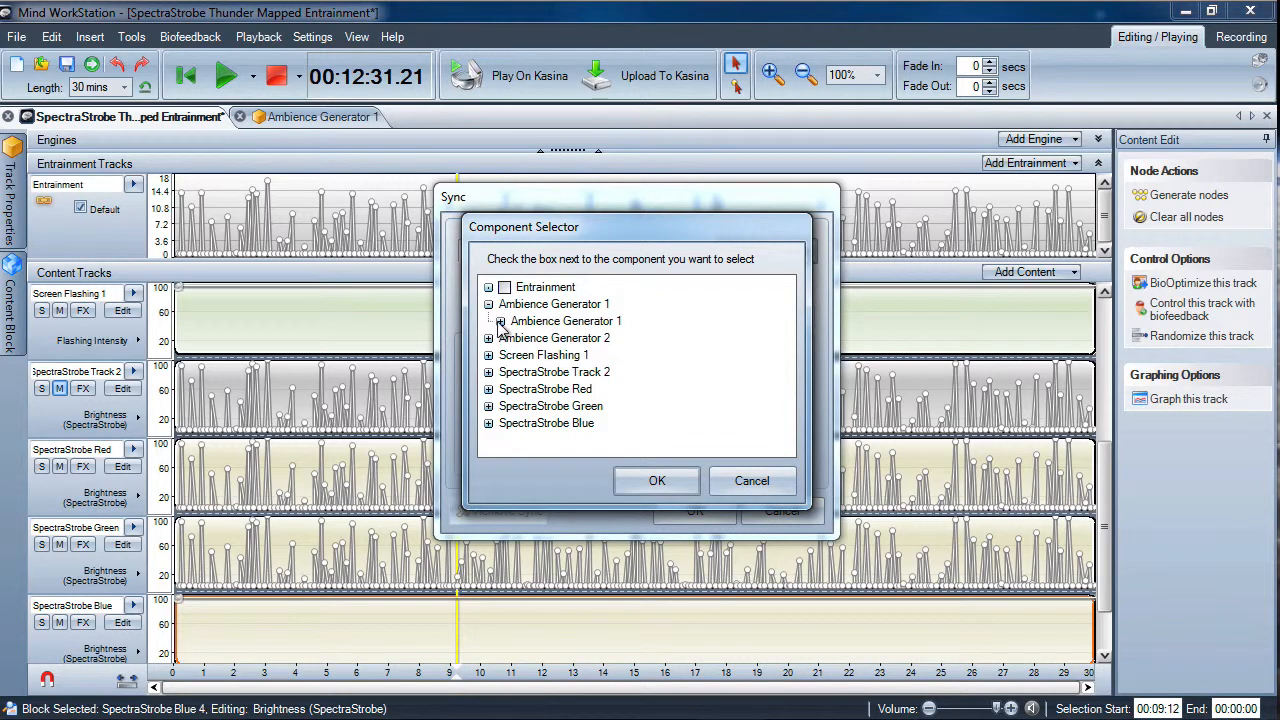
pyautogui.click(500, 321)
pyautogui.click(528, 339)
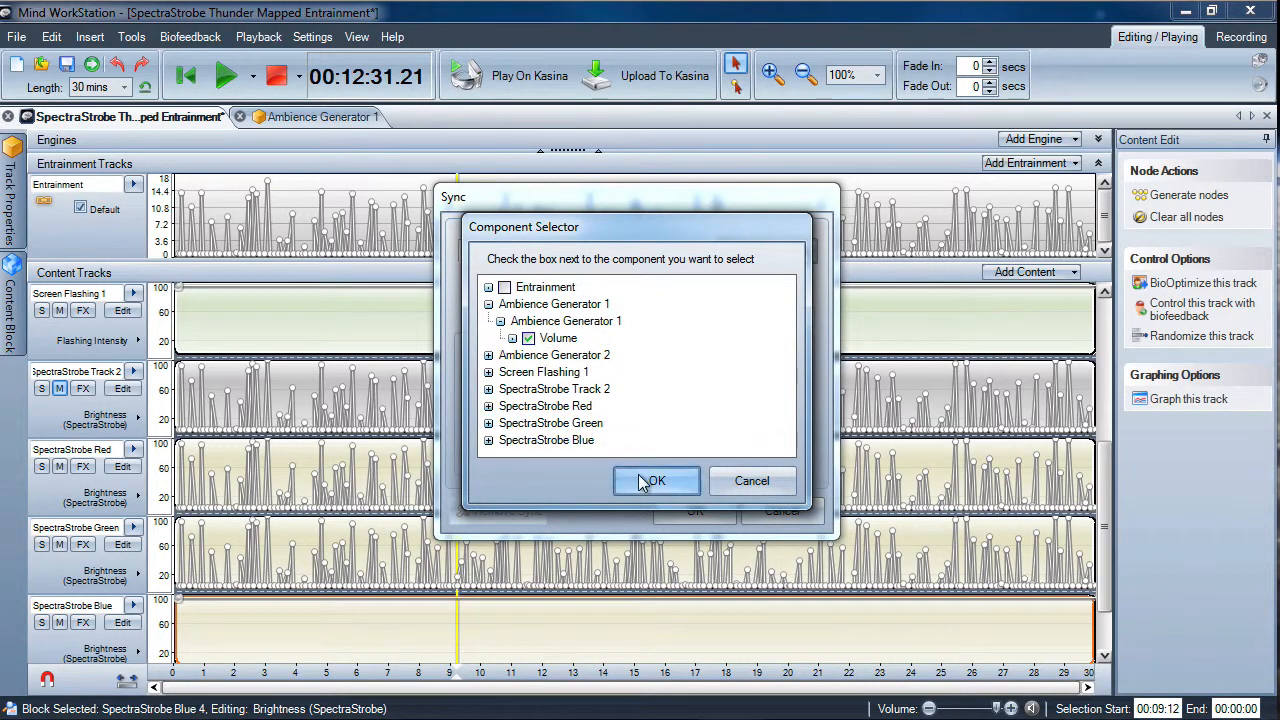
pyautogui.click(645, 478)
# Set the upper limit of the source volume range to 100 for SpectraStrobe Blue and apply the sync.
pyautogui.press('BackSpace')
pyautogui.press('BackSpace')
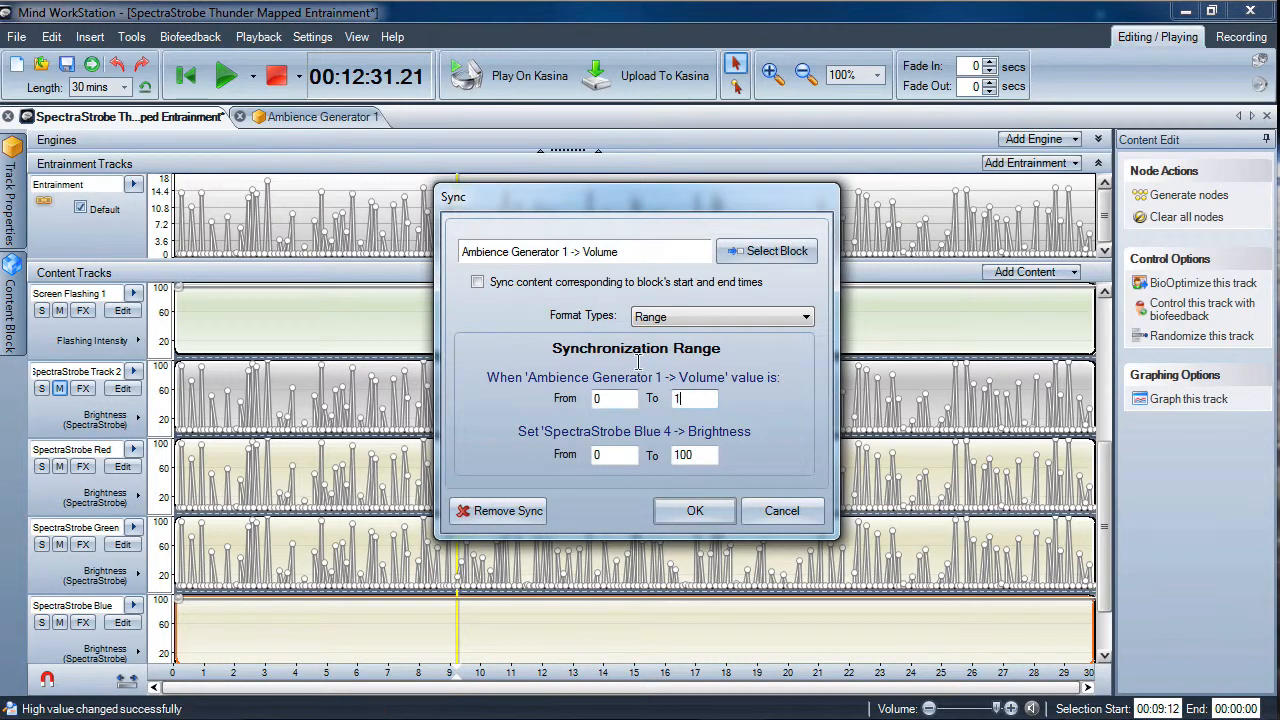
pyautogui.write('00')
pyautogui.click(695, 511)
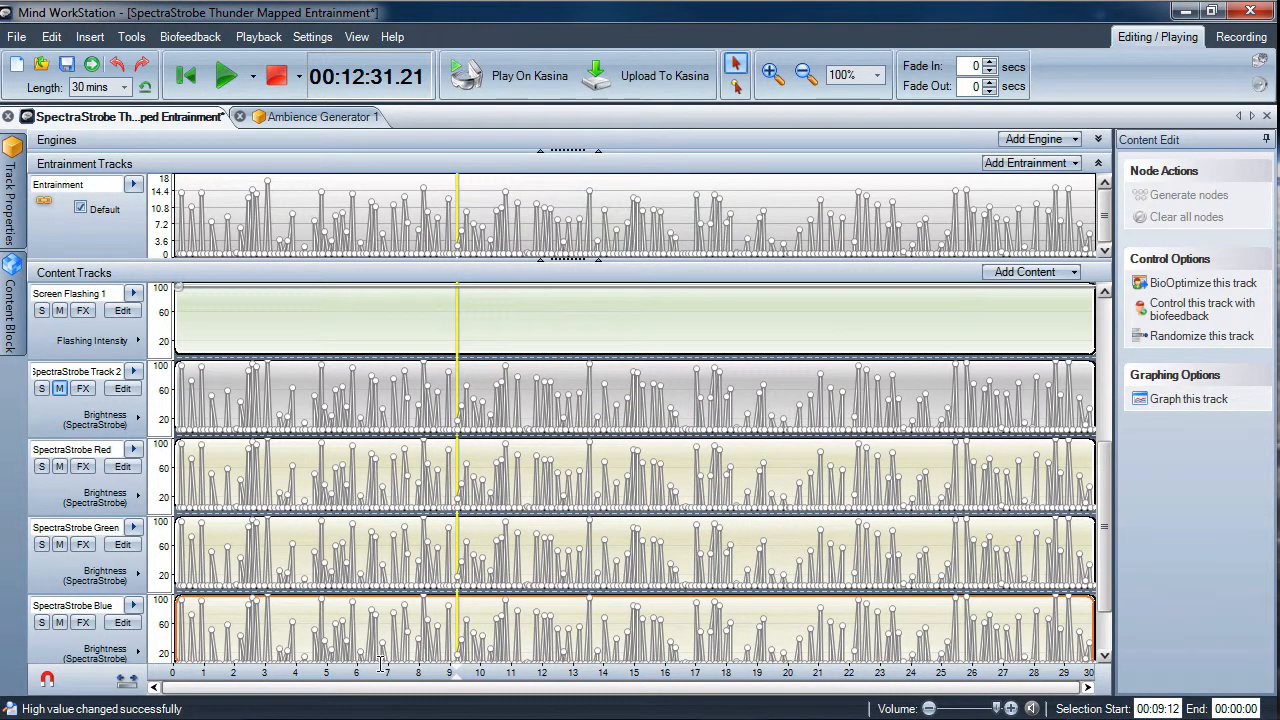
# Examine Red Color Selection on the SpectraStrobe Red track, and Green Color Selection and Flashing Intensity on the SpectraStrobe Green track.
pyautogui.click(128, 498)
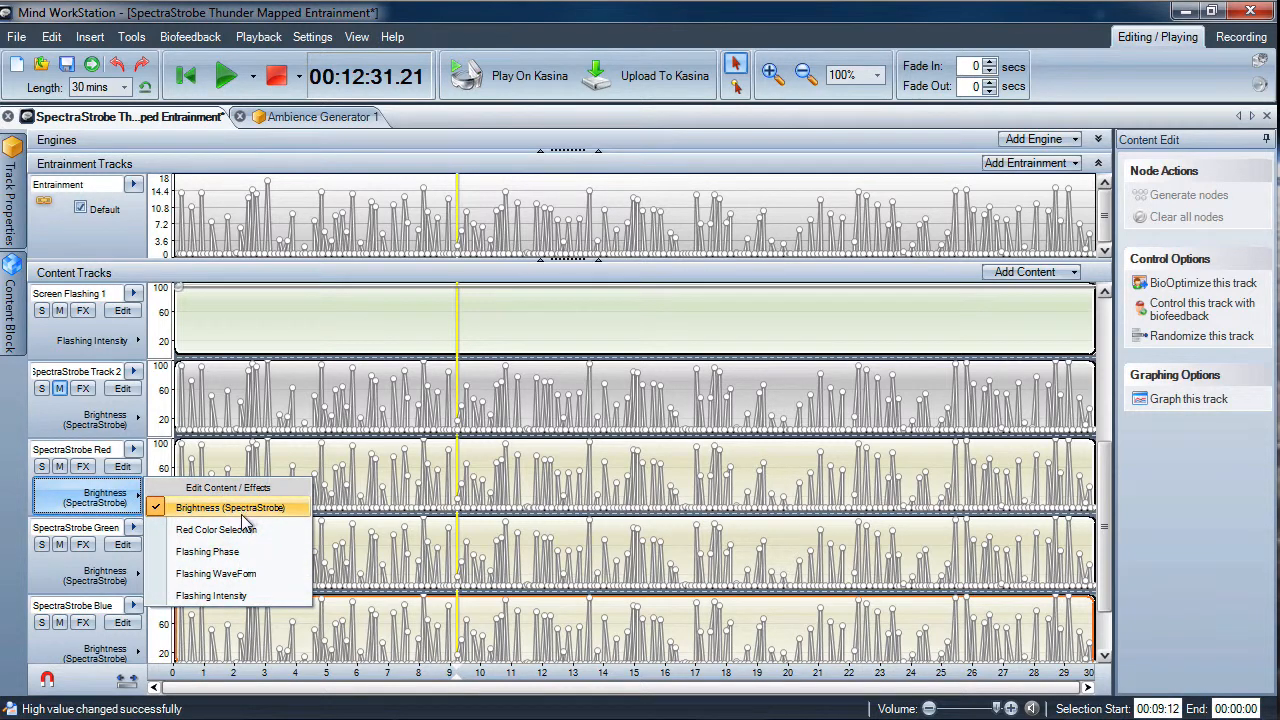
pyautogui.click(240, 530)
pyautogui.click(132, 500)
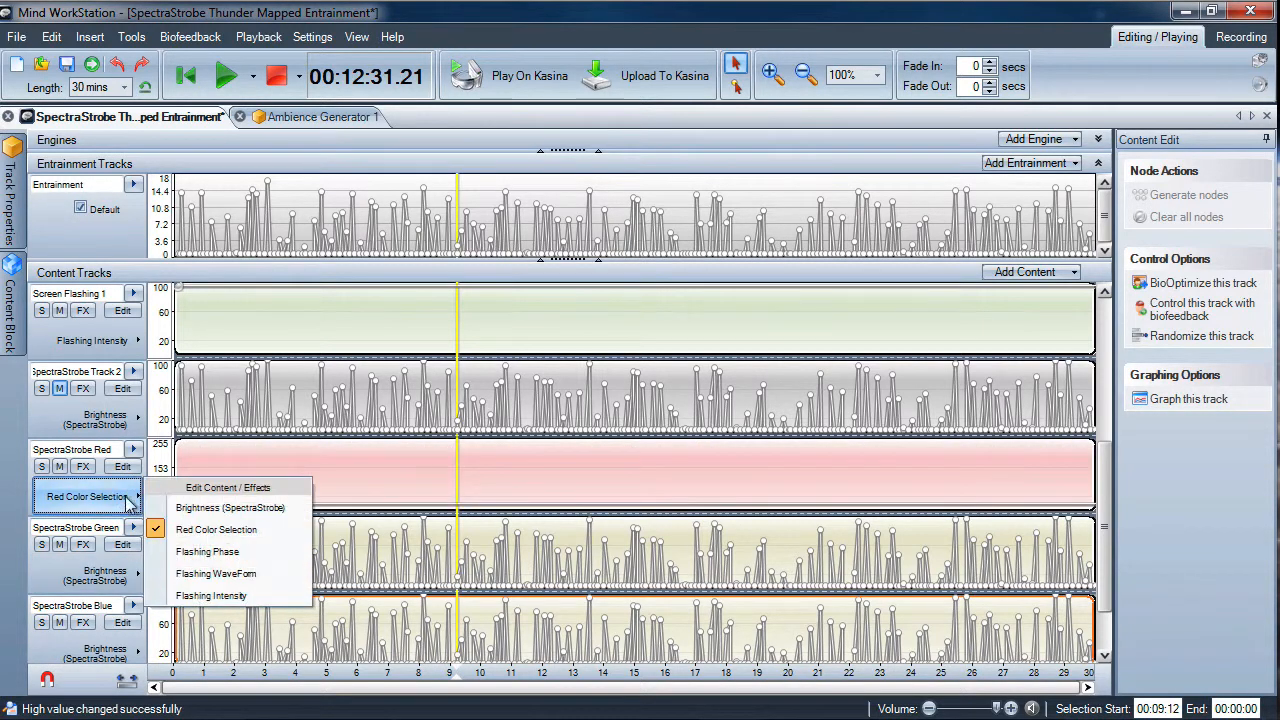
pyautogui.click(128, 575)
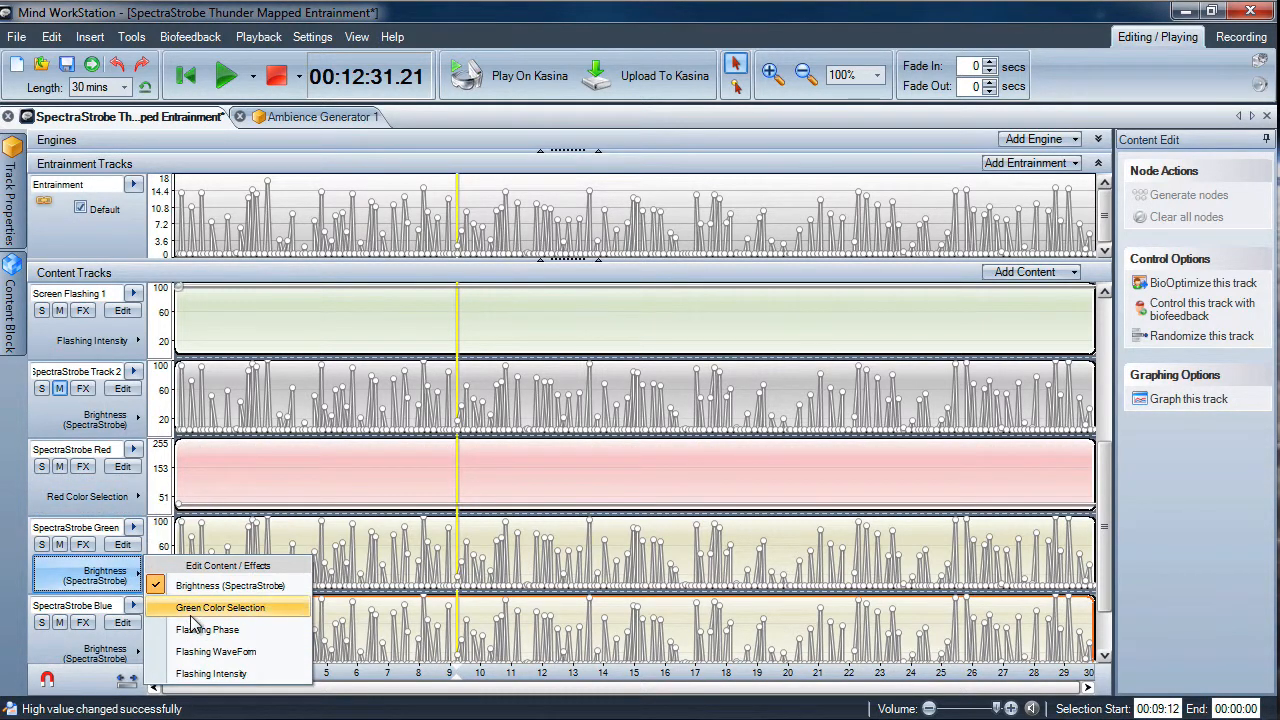
pyautogui.click(193, 612)
pyautogui.click(108, 576)
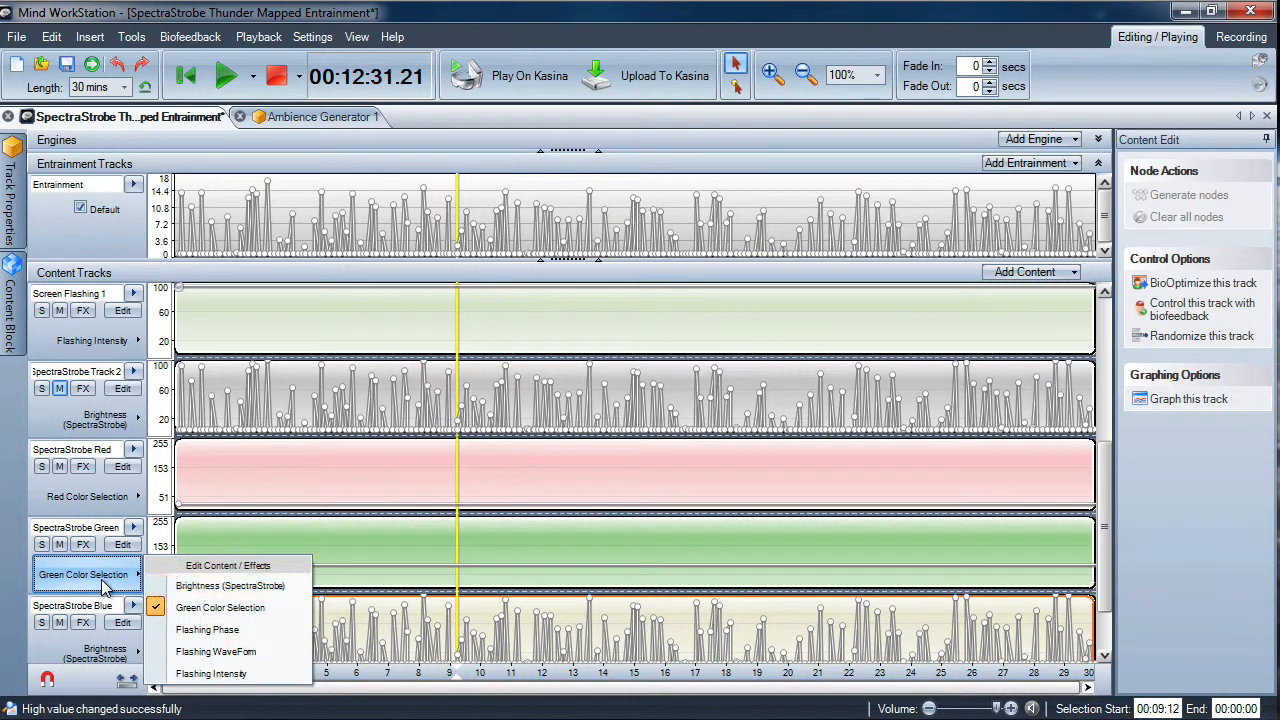
pyautogui.click(193, 673)
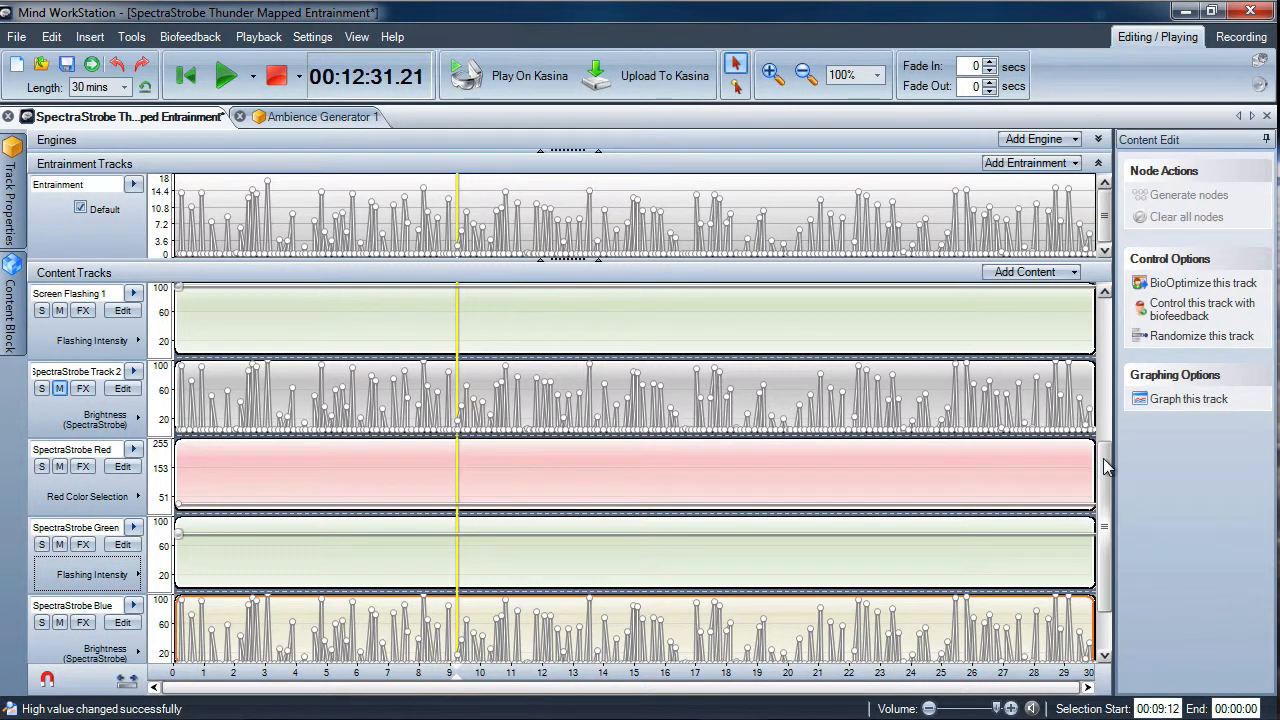
# Lower the tallest Volume node of Ambience Generator 1, near 00:02:58, to 98.75.
pyautogui.moveTo(1106, 470); pyautogui.dragTo(1102, 315)
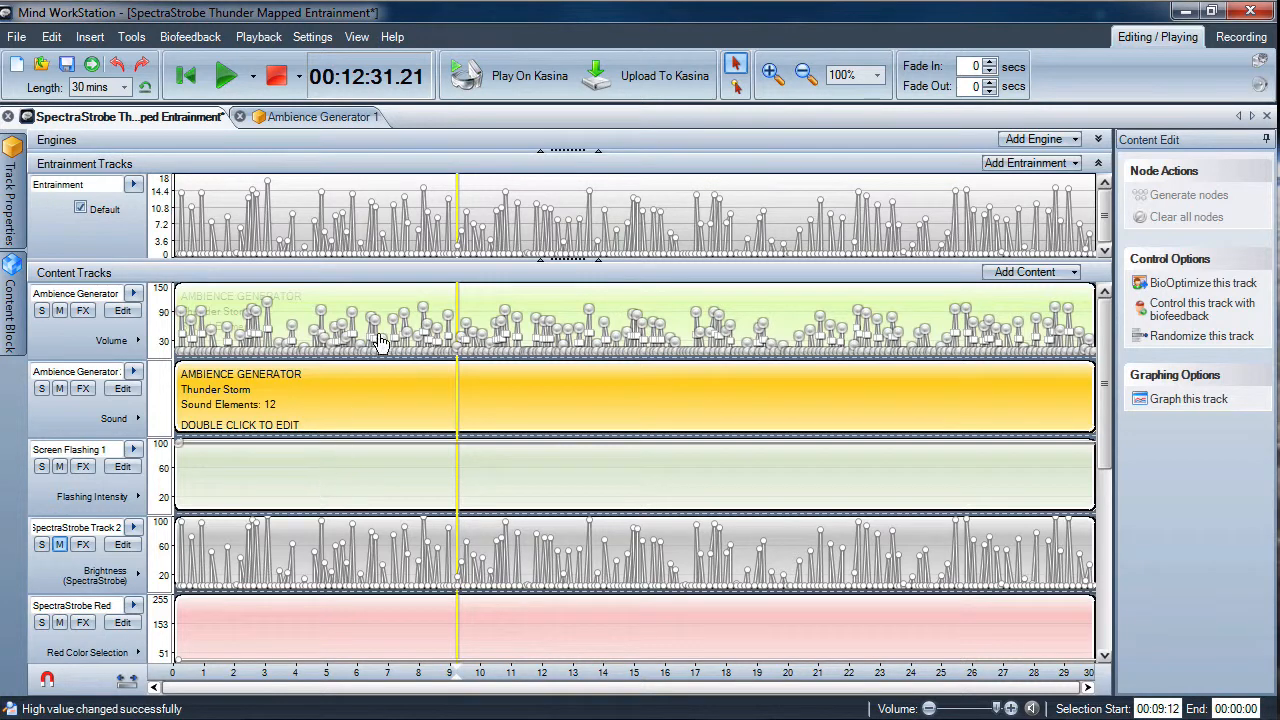
pyautogui.click(360, 292)
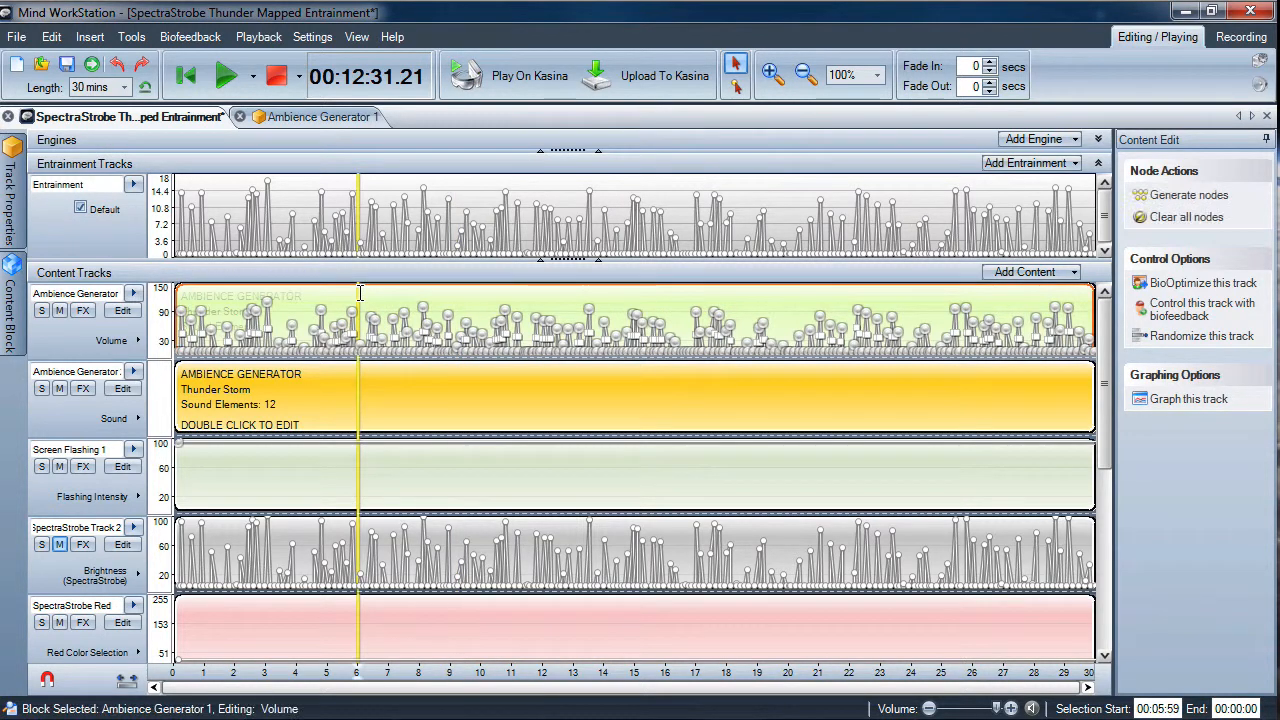
pyautogui.click(266, 305)
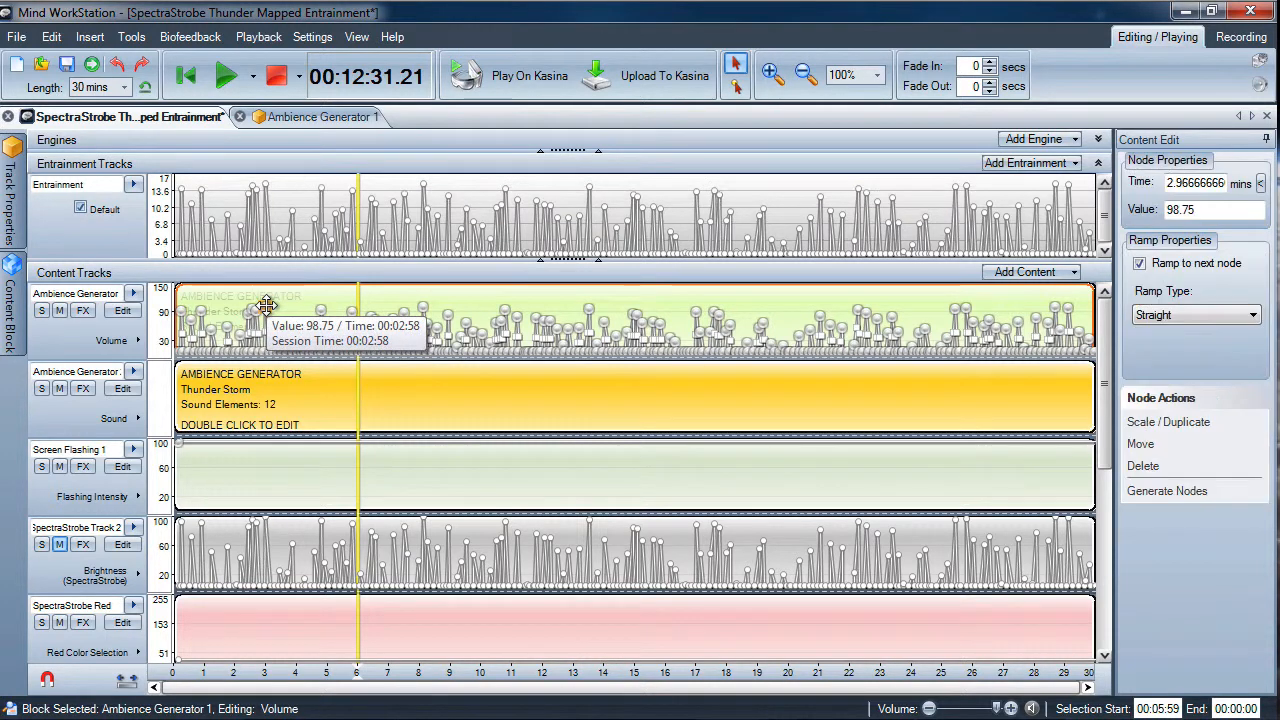
# Display Transparency (Overlay) on the Screen Flashing 1 track.
pyautogui.click(85, 497)
pyautogui.click(240, 511)
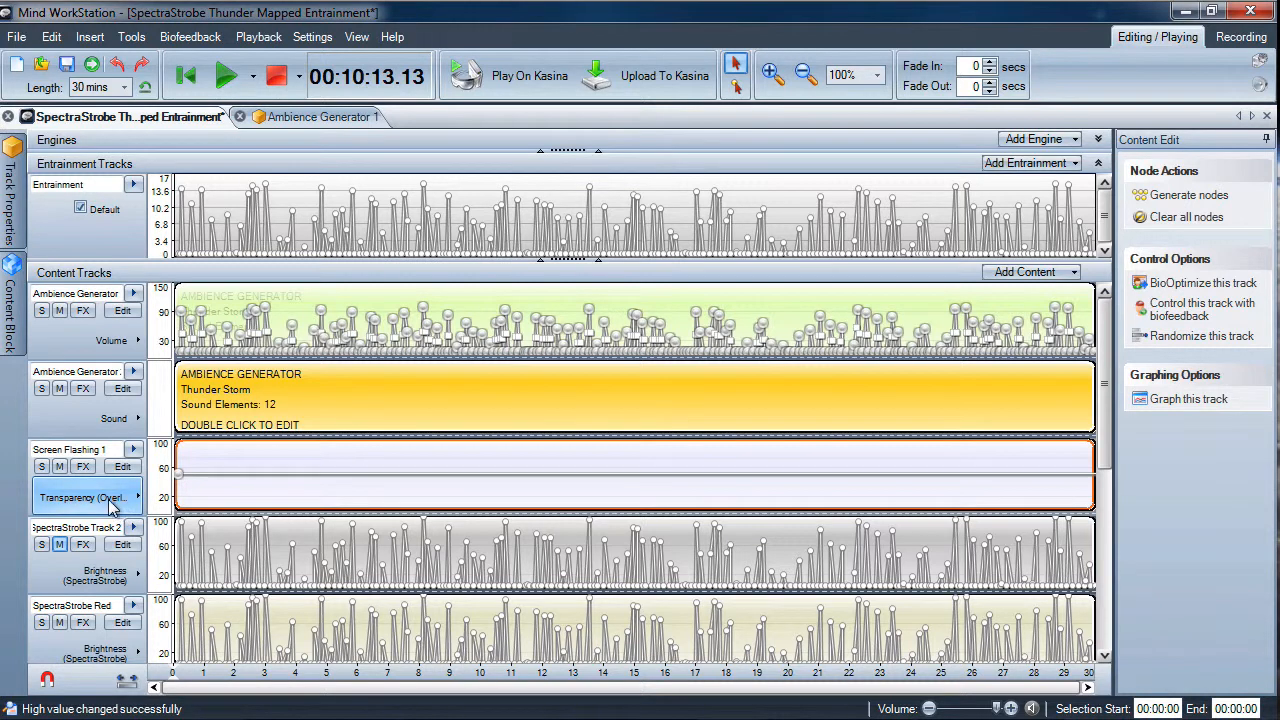
pyautogui.click(110, 501)
pyautogui.click(205, 508)
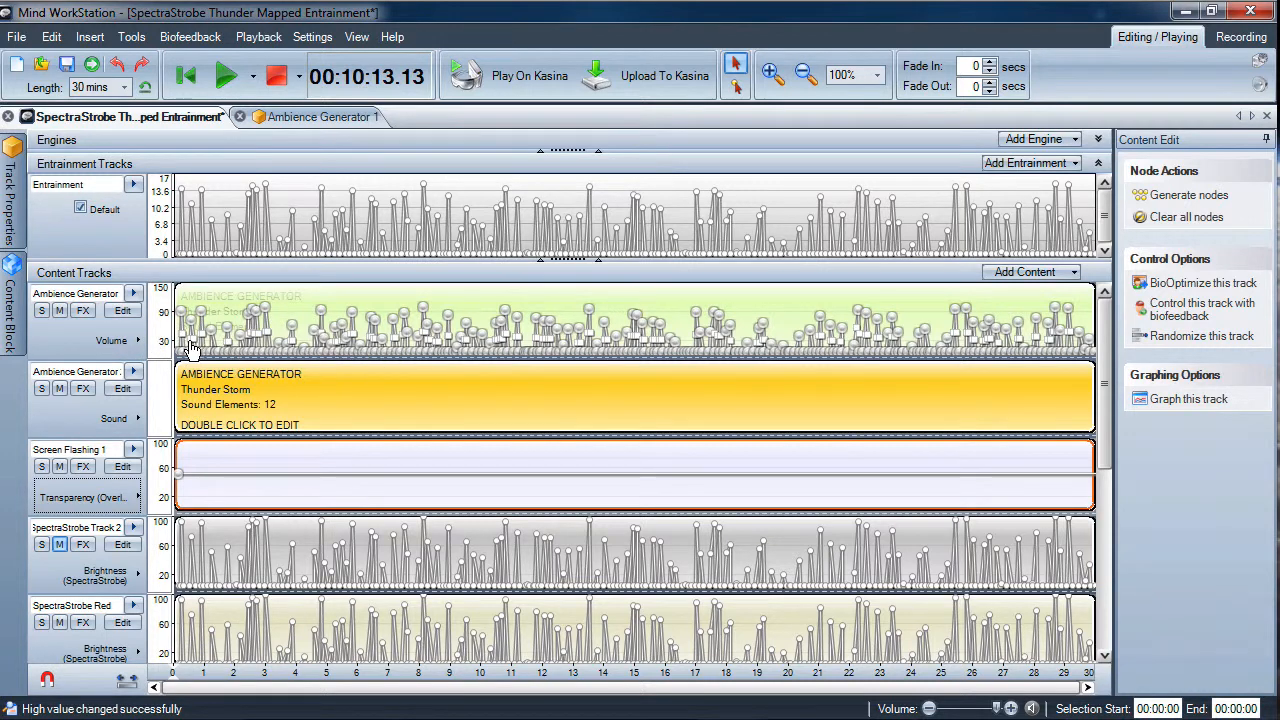
# Start syncing the Screen Flashing 1 block with another block and choose Ambience Generator 1's Volume as the source.
pyautogui.rightClick(294, 470)
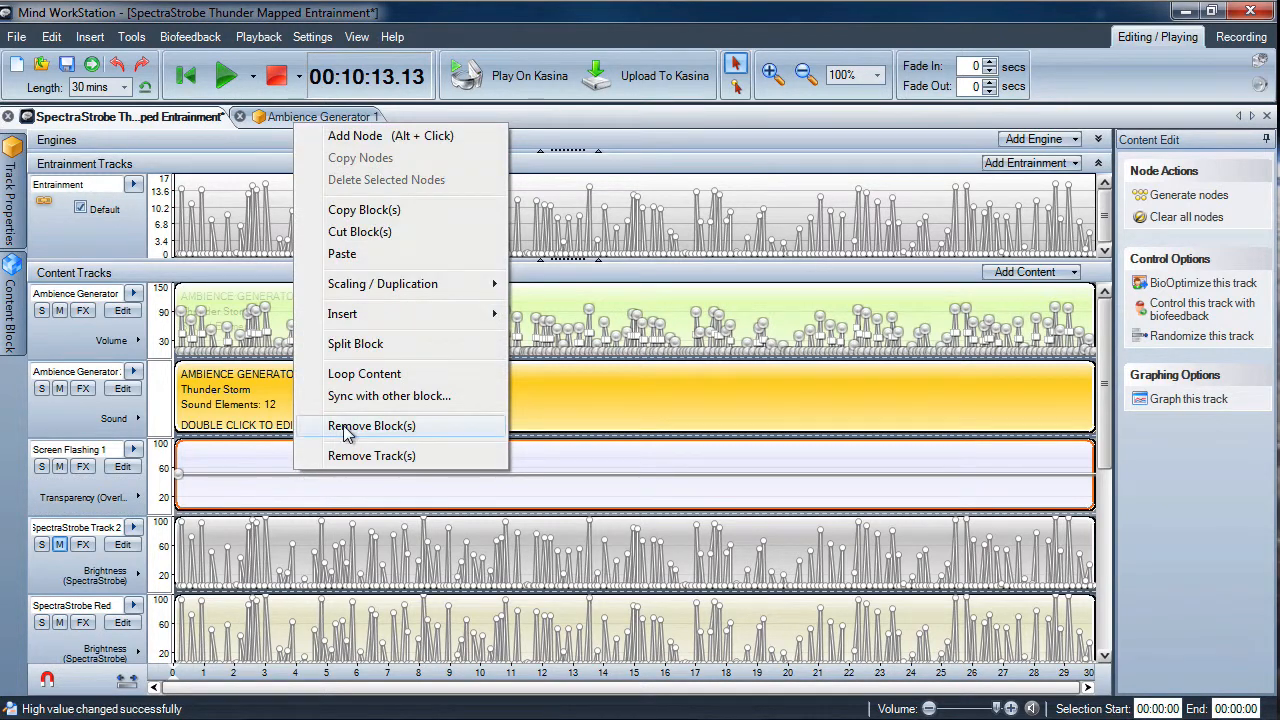
pyautogui.click(370, 401)
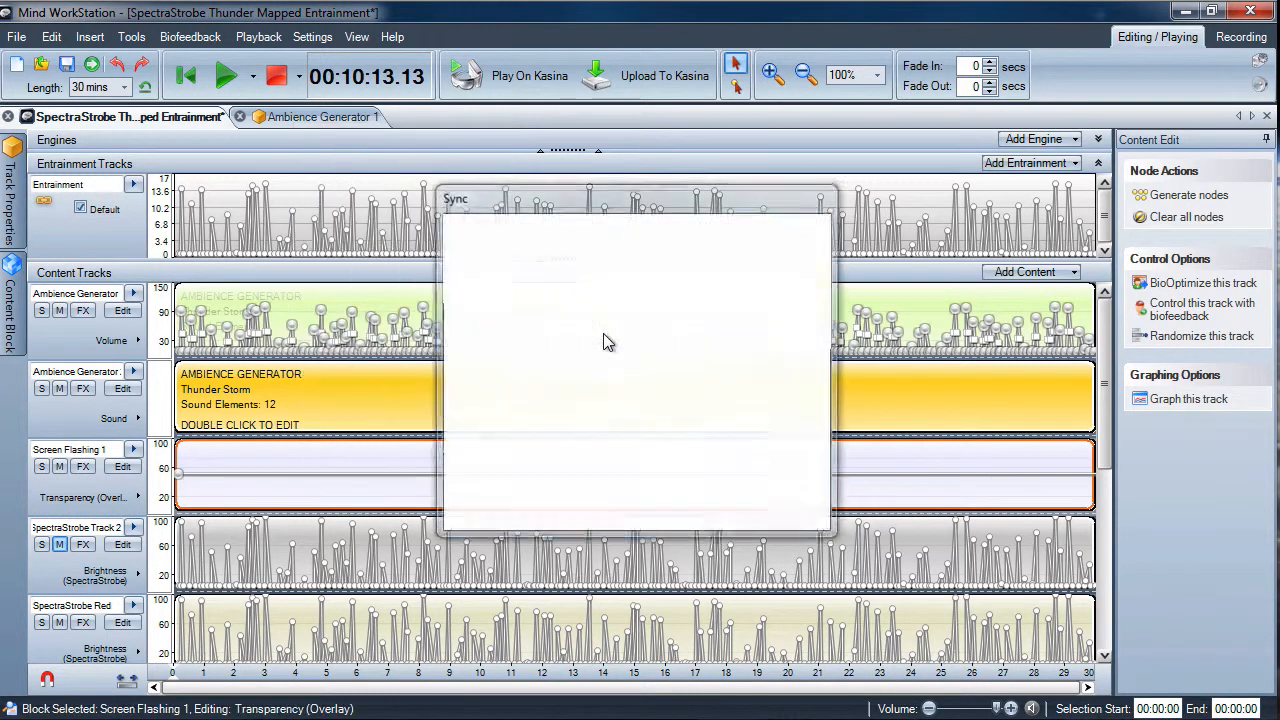
pyautogui.click(776, 250)
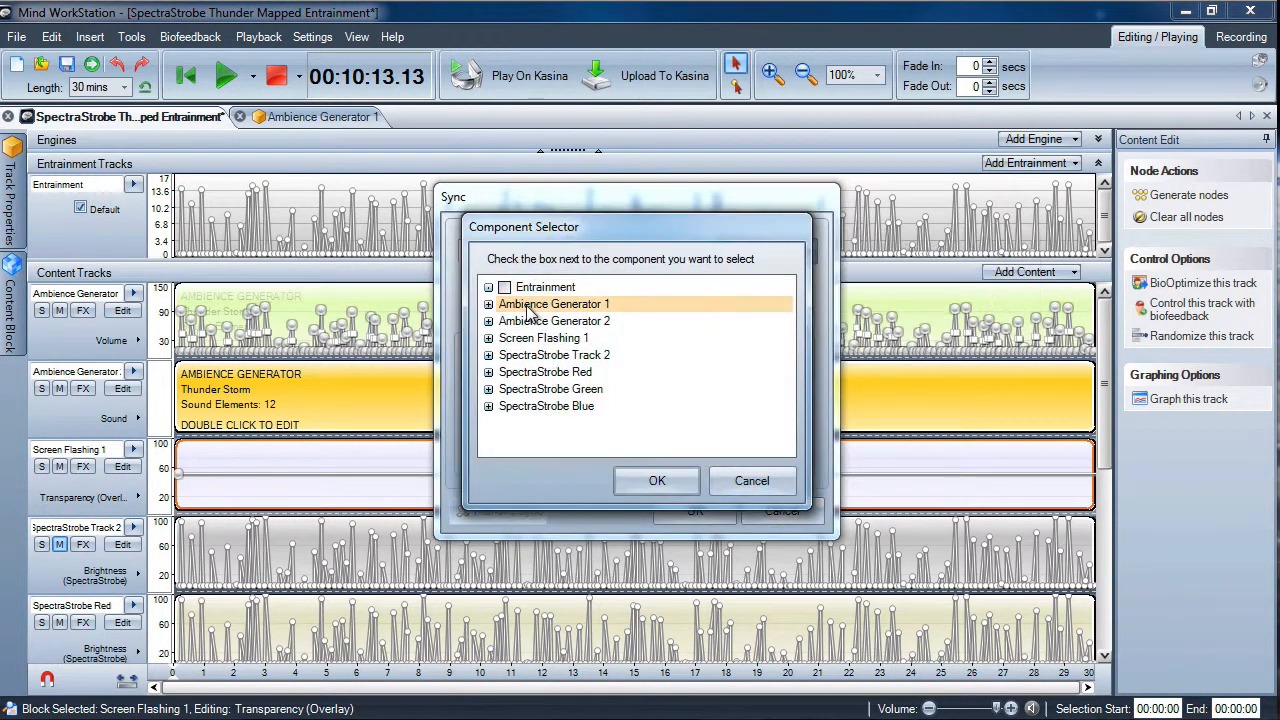
pyautogui.click(488, 304)
pyautogui.click(500, 321)
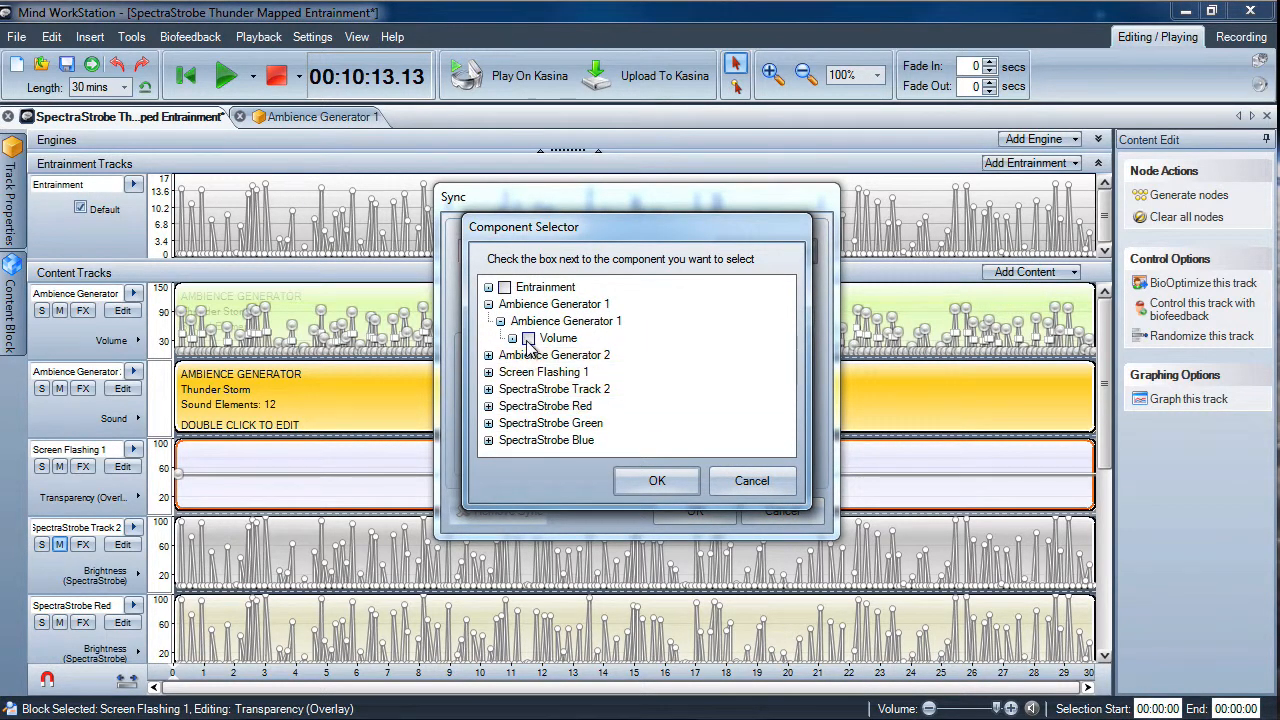
pyautogui.click(528, 338)
pyautogui.click(646, 484)
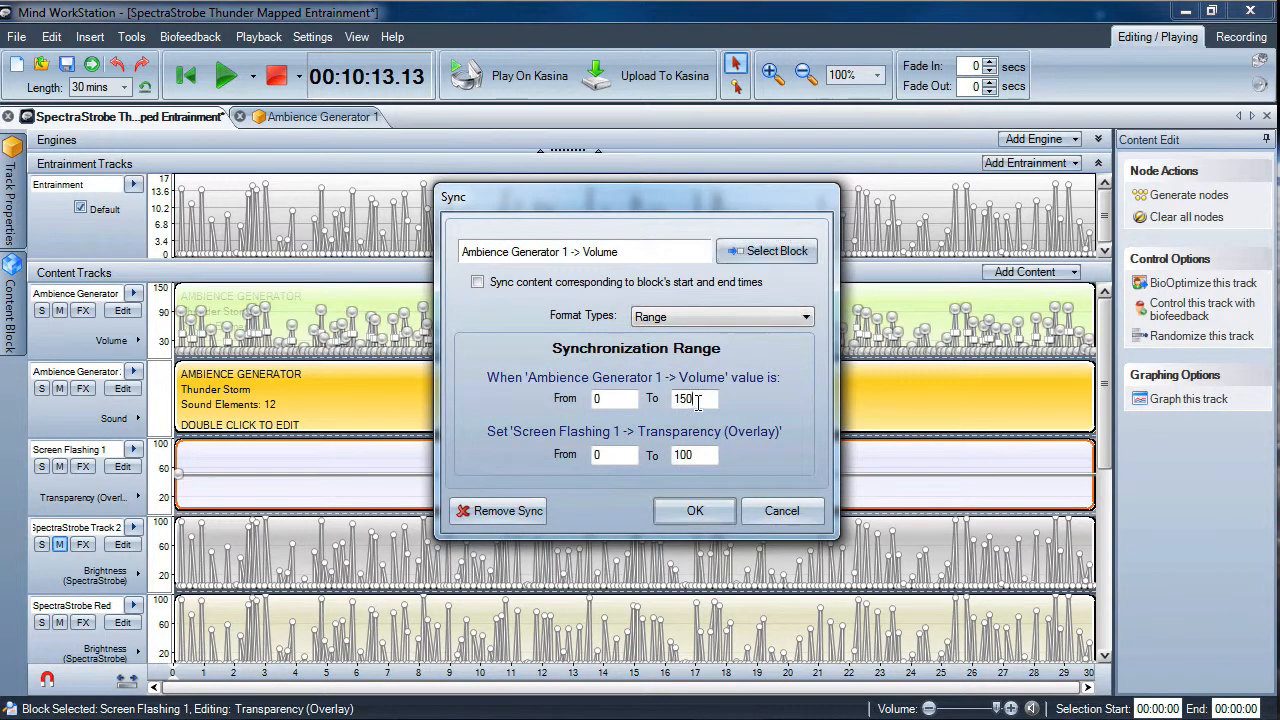
# Set the upper limit of the source volume range to 100 for Screen Flashing 1's transparency and apply the sync.
pyautogui.moveTo(695, 400); pyautogui.dragTo(641, 399)
pyautogui.write('1')
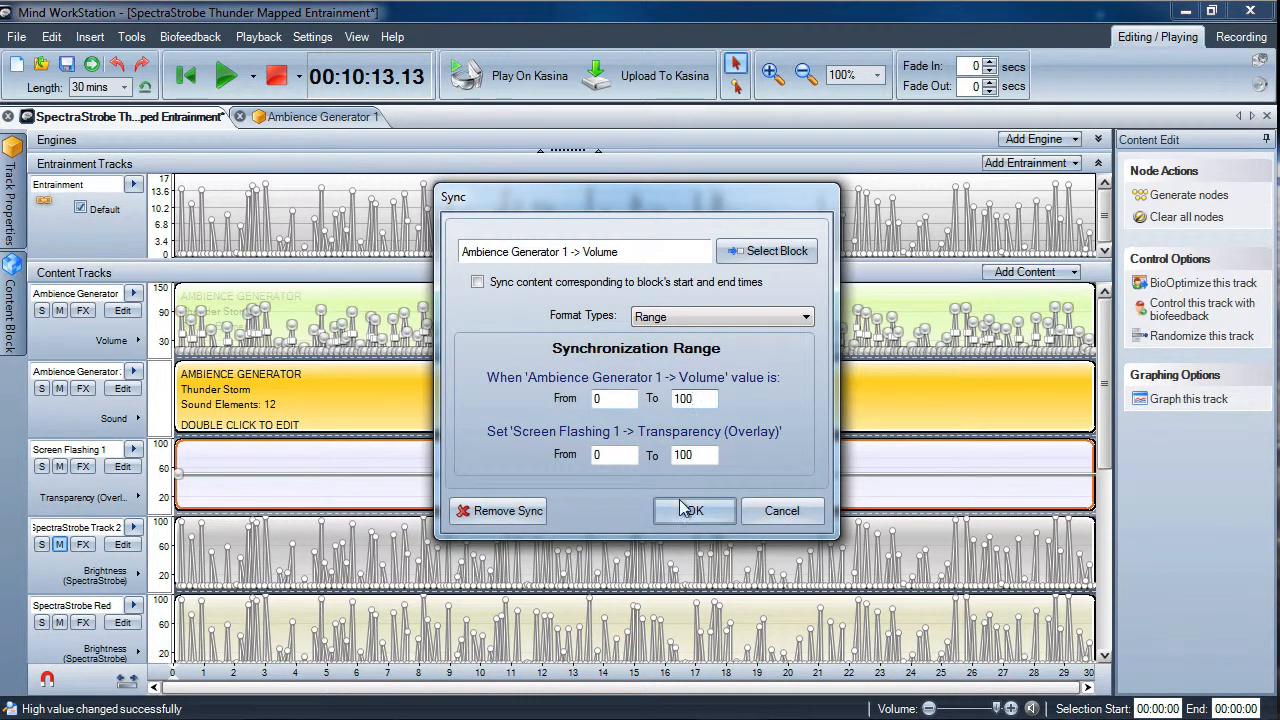
pyautogui.click(695, 510)
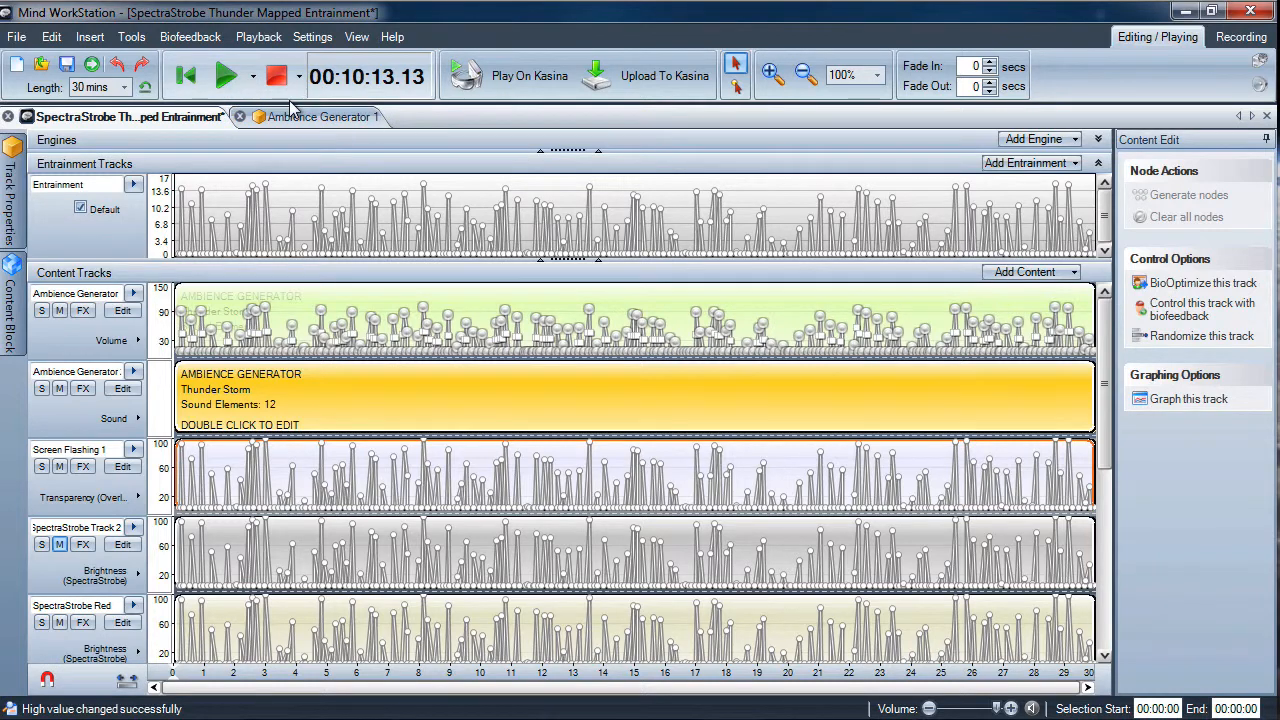
# Play the session from around 00:02:30 to preview the screen flashing with the thunder, and stop playback.
pyautogui.press('space')
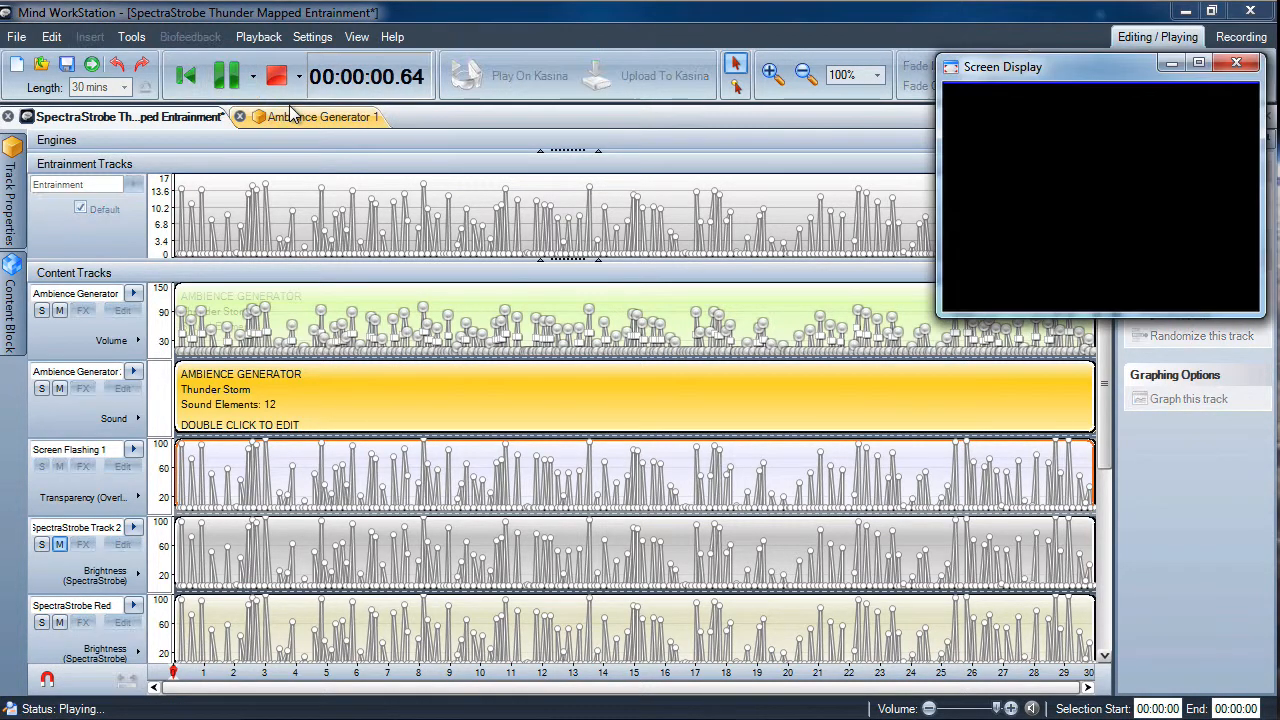
pyautogui.moveTo(214, 668); pyautogui.dragTo(254, 663)
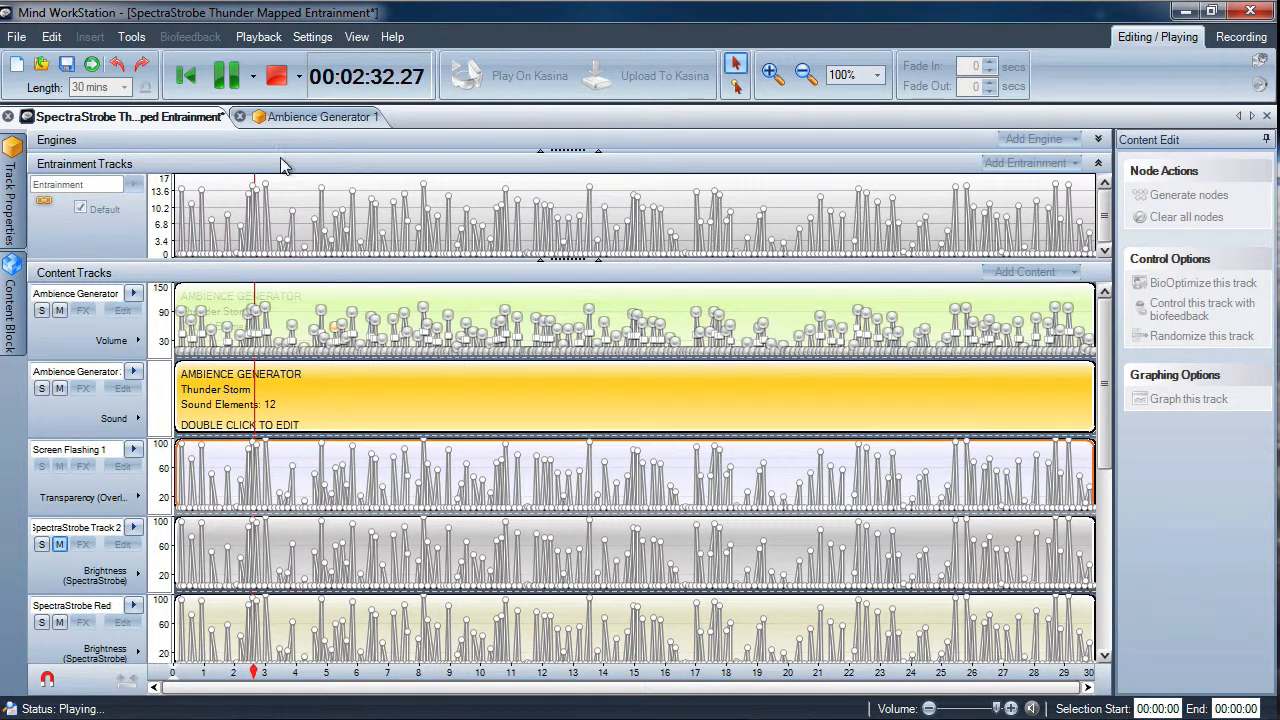
pyautogui.click(262, 80)
pyautogui.click(228, 76)
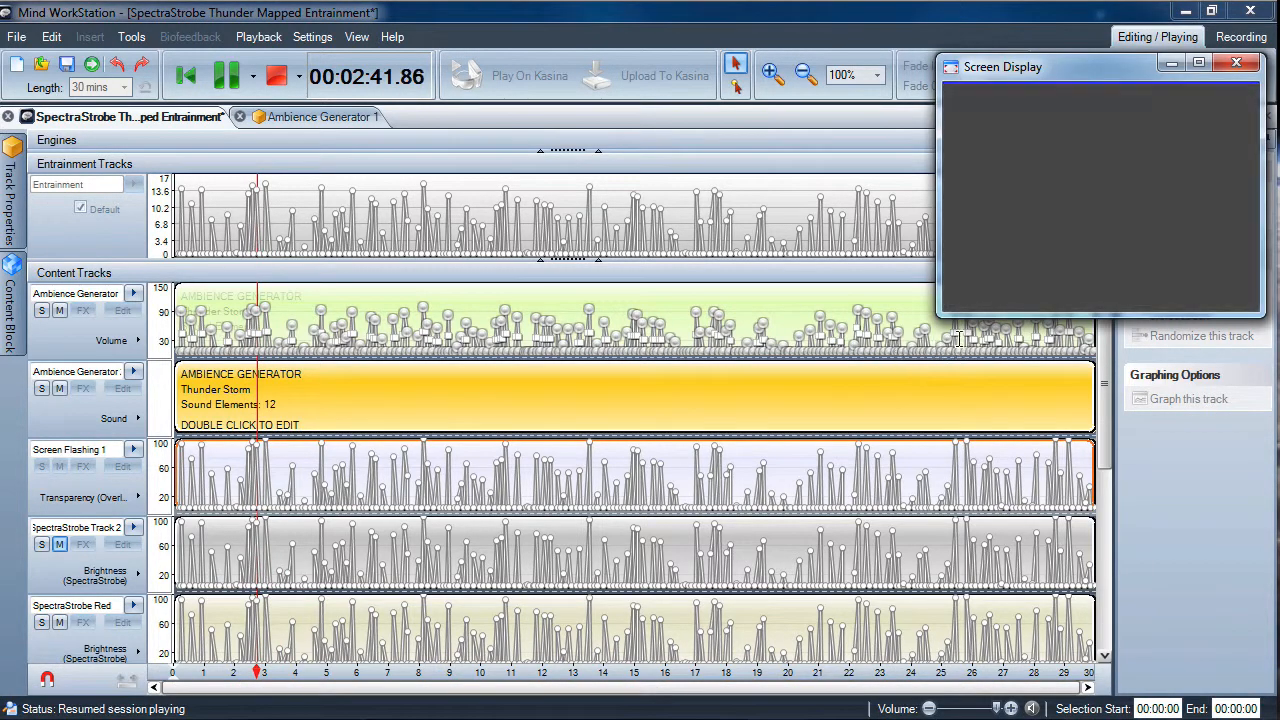
pyautogui.click(278, 80)
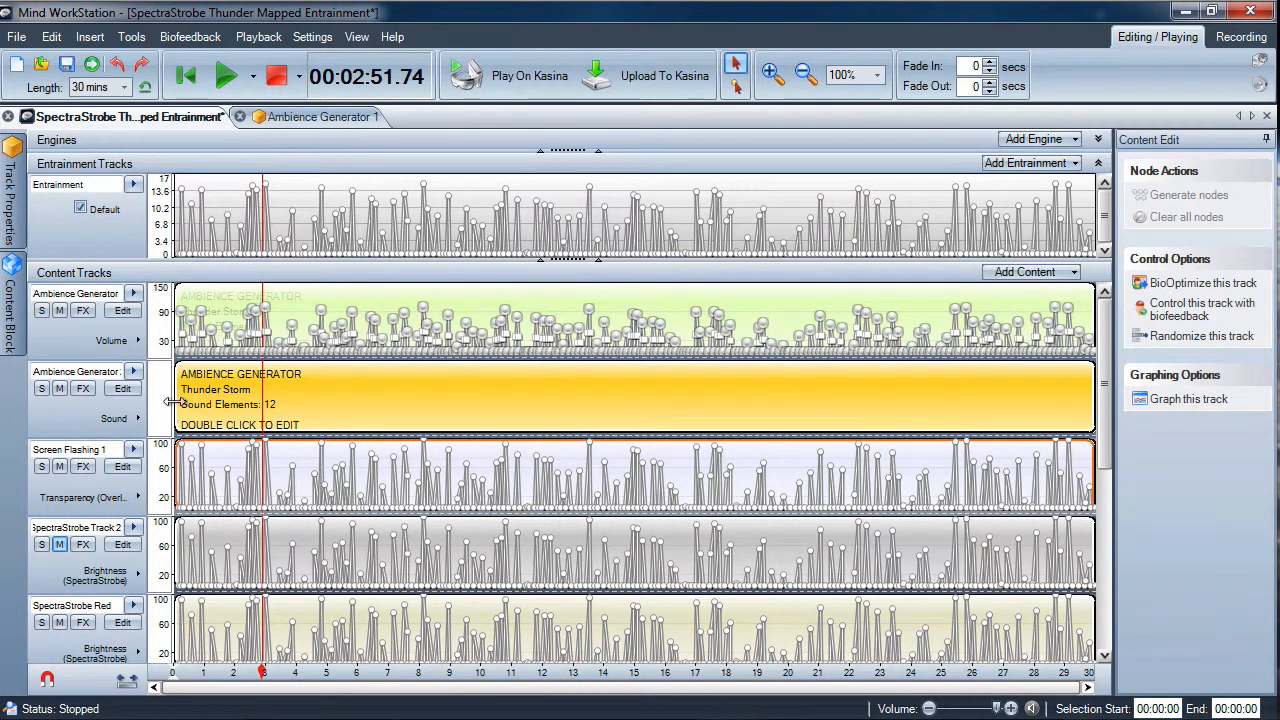
# Rename the Ambience Generator 1 track to Thunder Main.
pyautogui.click(219, 297)
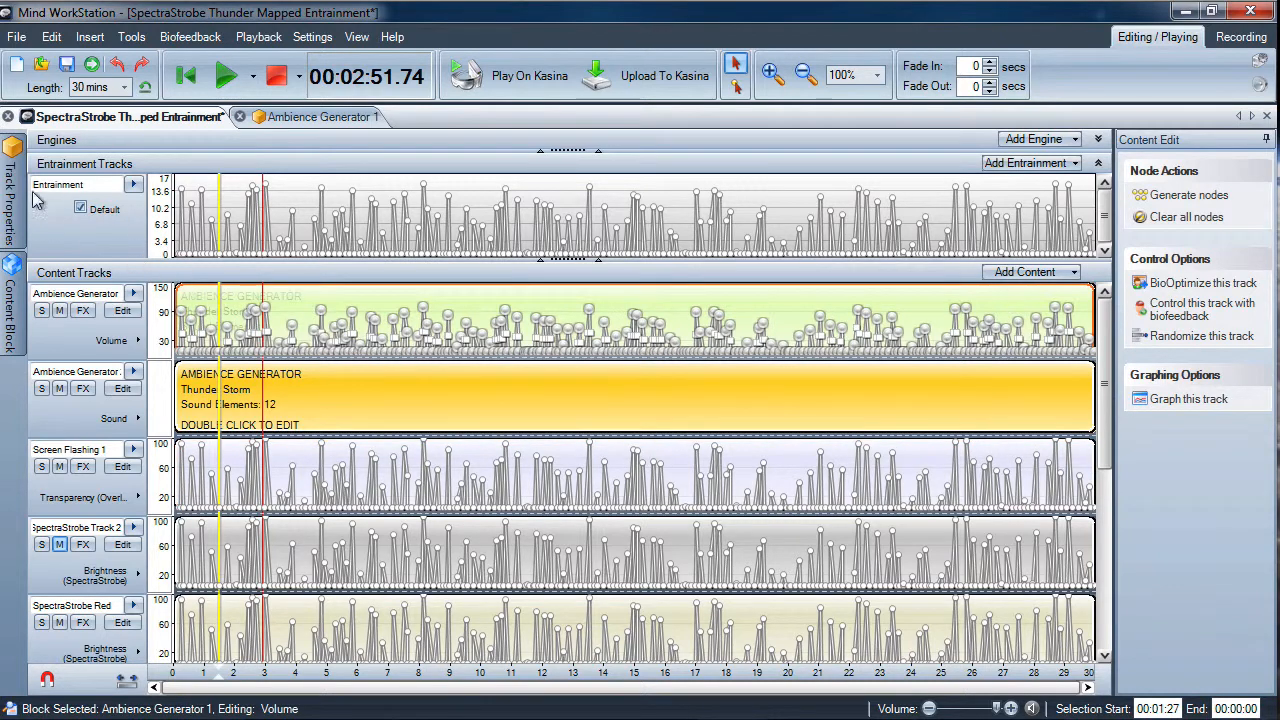
pyautogui.moveTo(14, 186)
pyautogui.moveTo(104, 187); pyautogui.dragTo(218, 198)
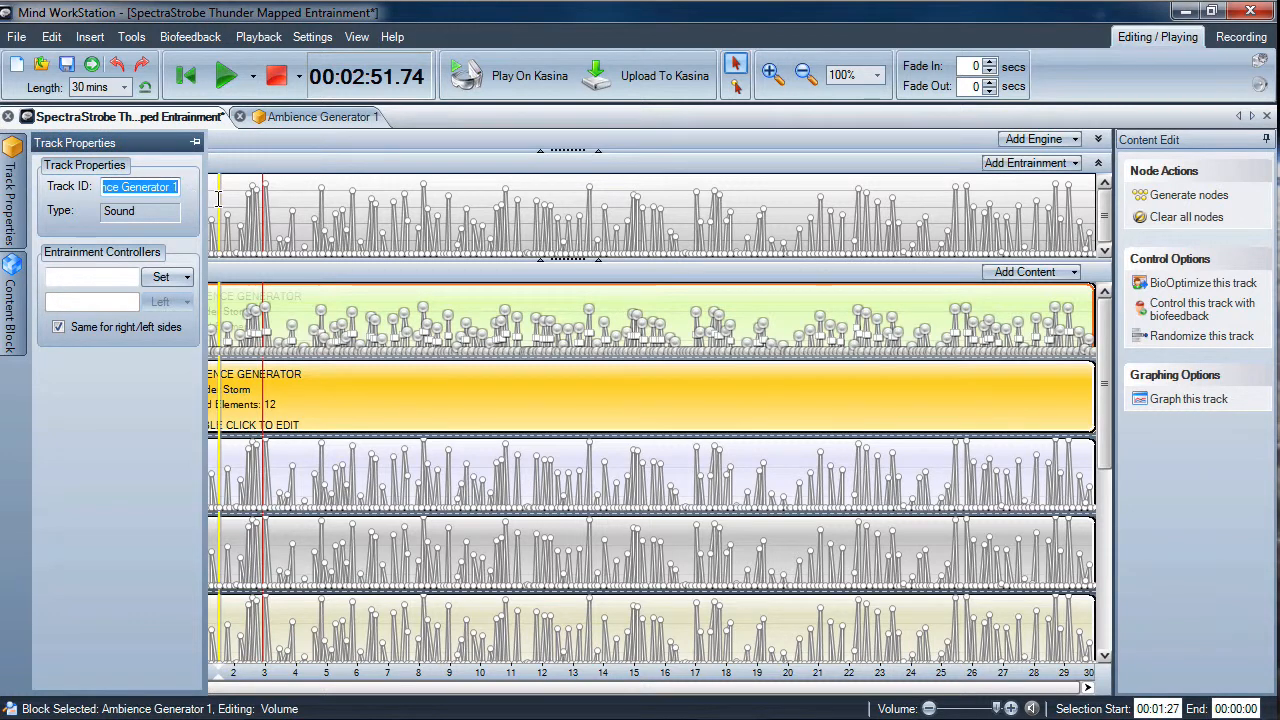
pyautogui.write('RT')
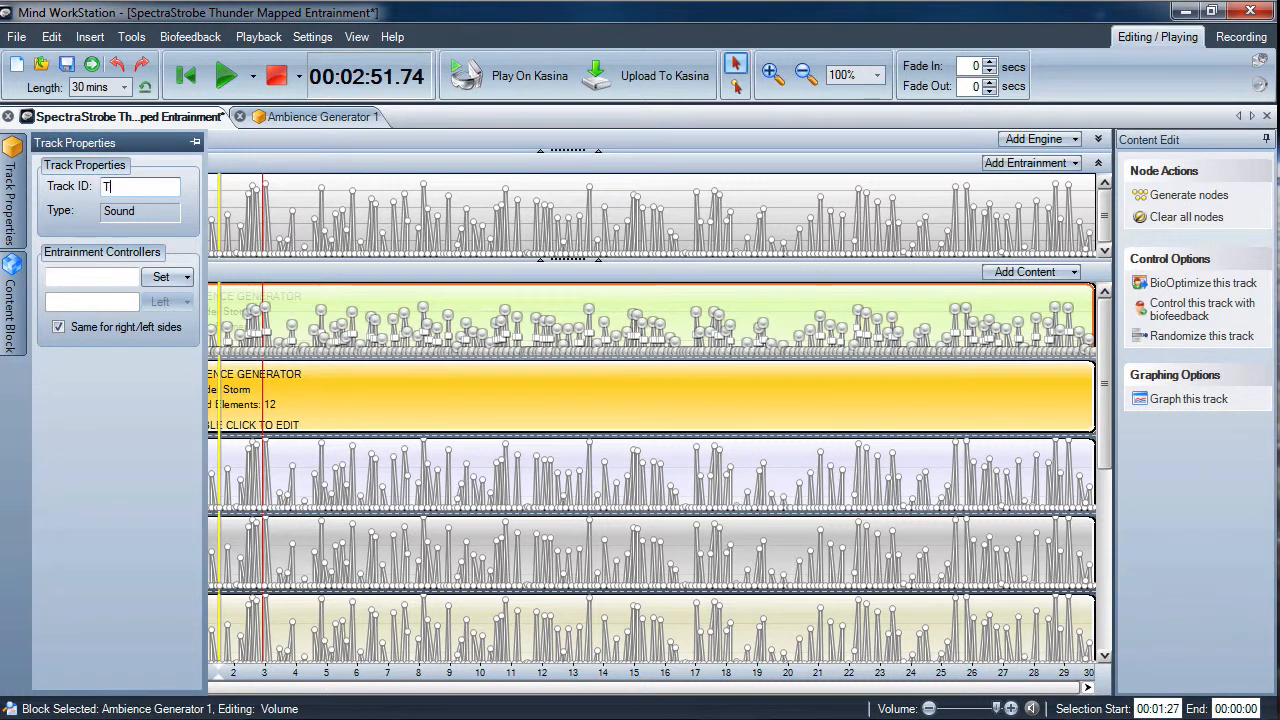
pyautogui.write('unde')
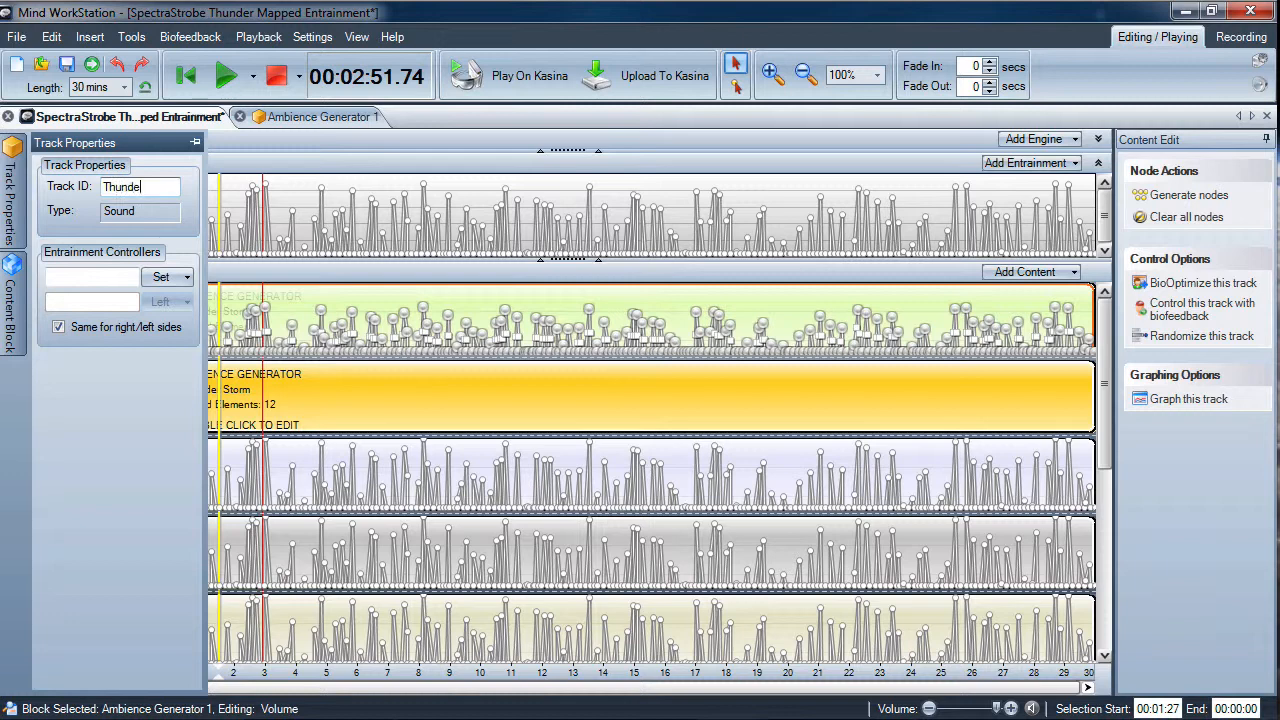
pyautogui.write('r Main')
pyautogui.press('Return')
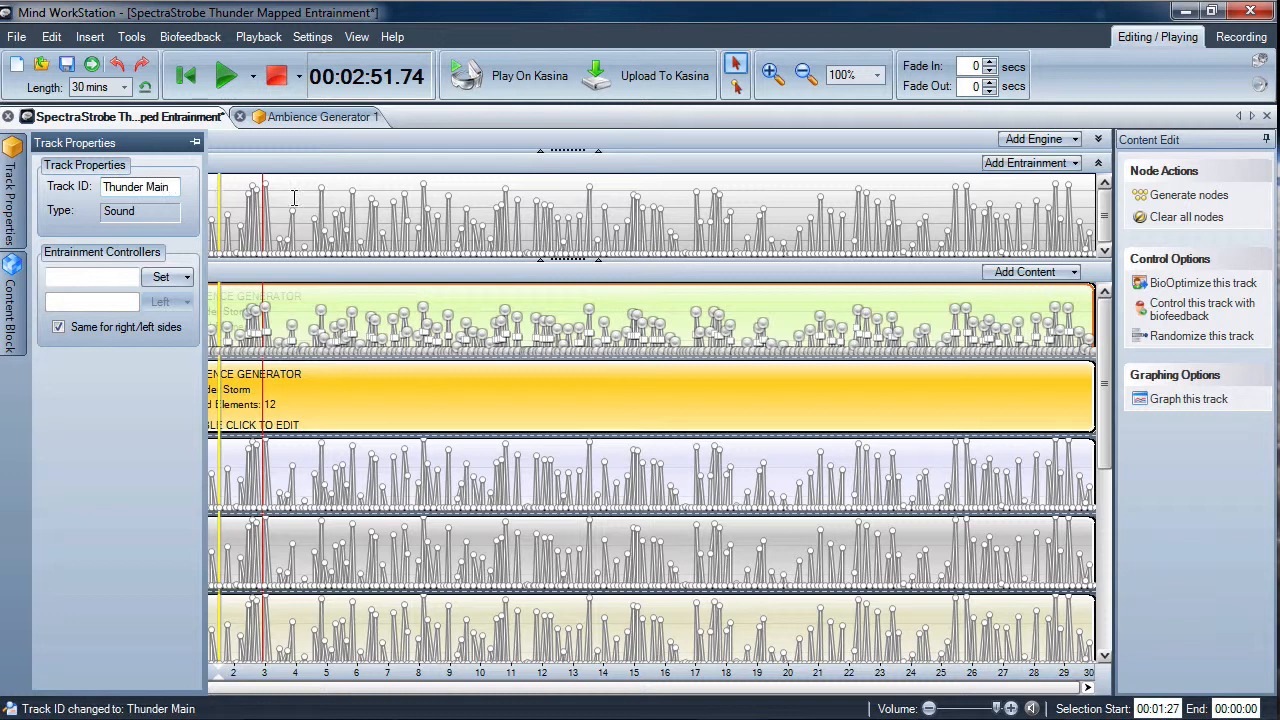
# Rename the Ambience Generator 2 track to Rain.
pyautogui.click(309, 390)
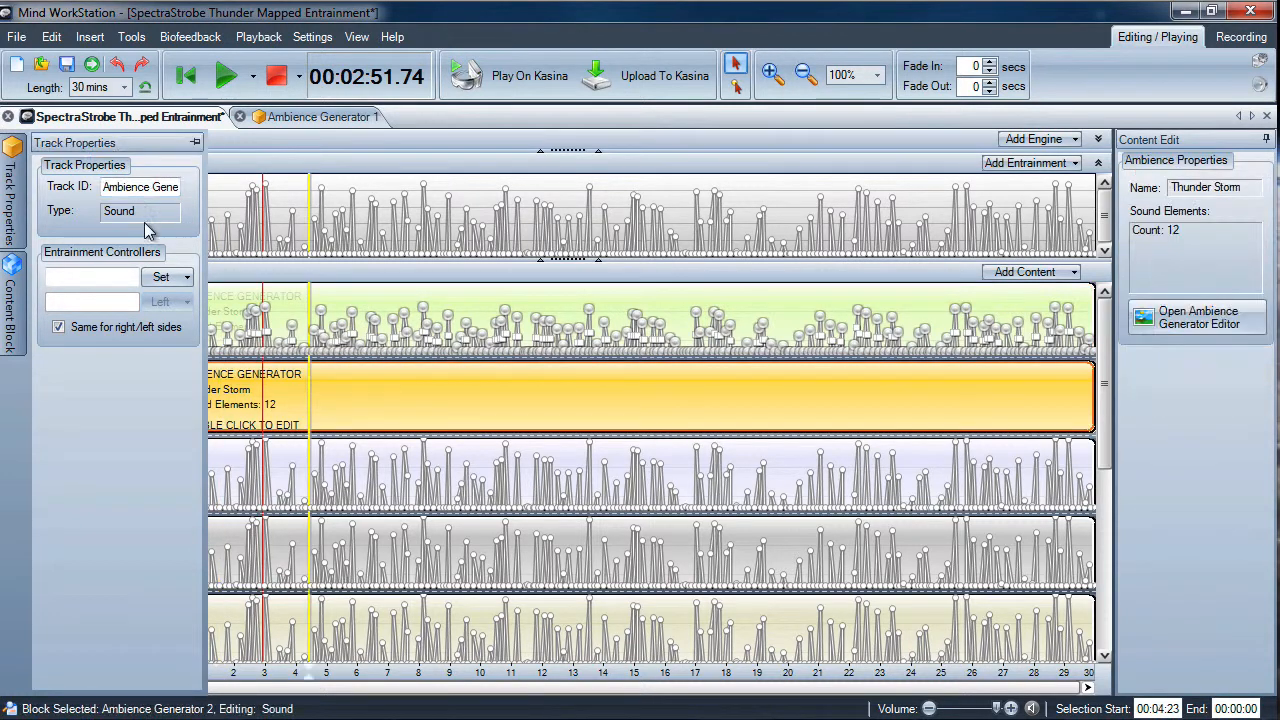
pyautogui.tripleClick(105, 190)
pyautogui.write('Rain')
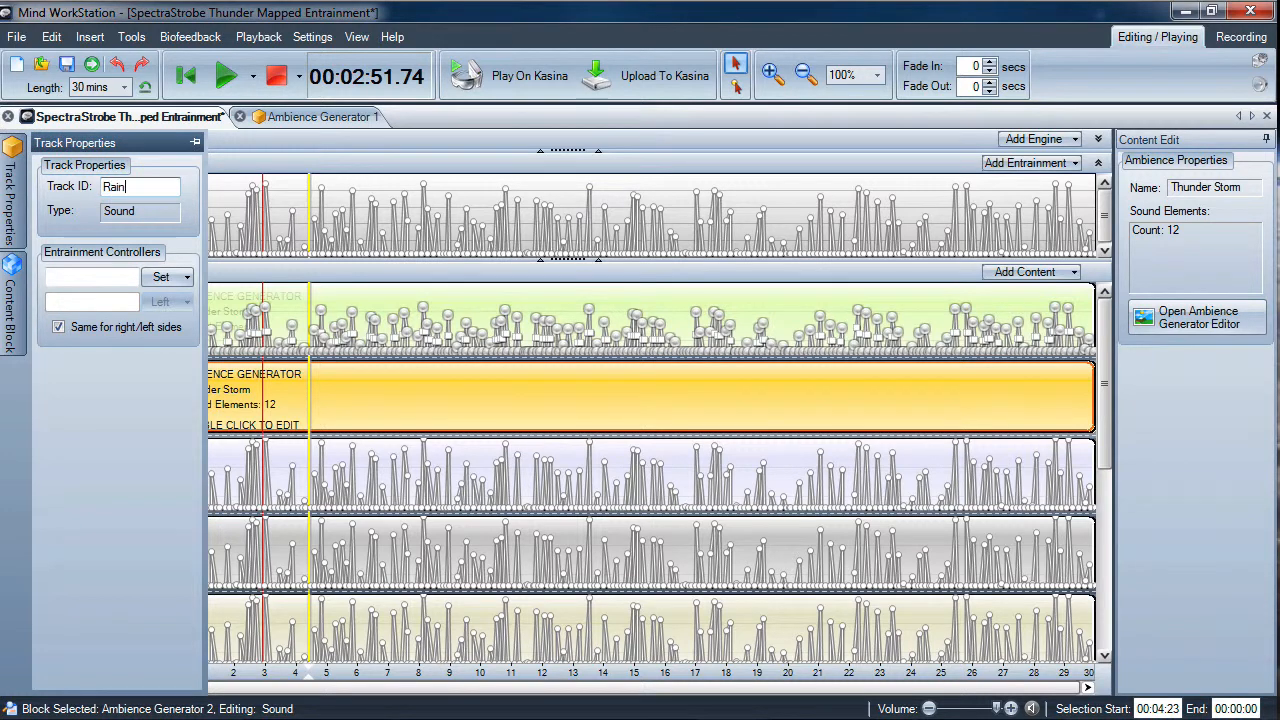
pyautogui.press('Return')
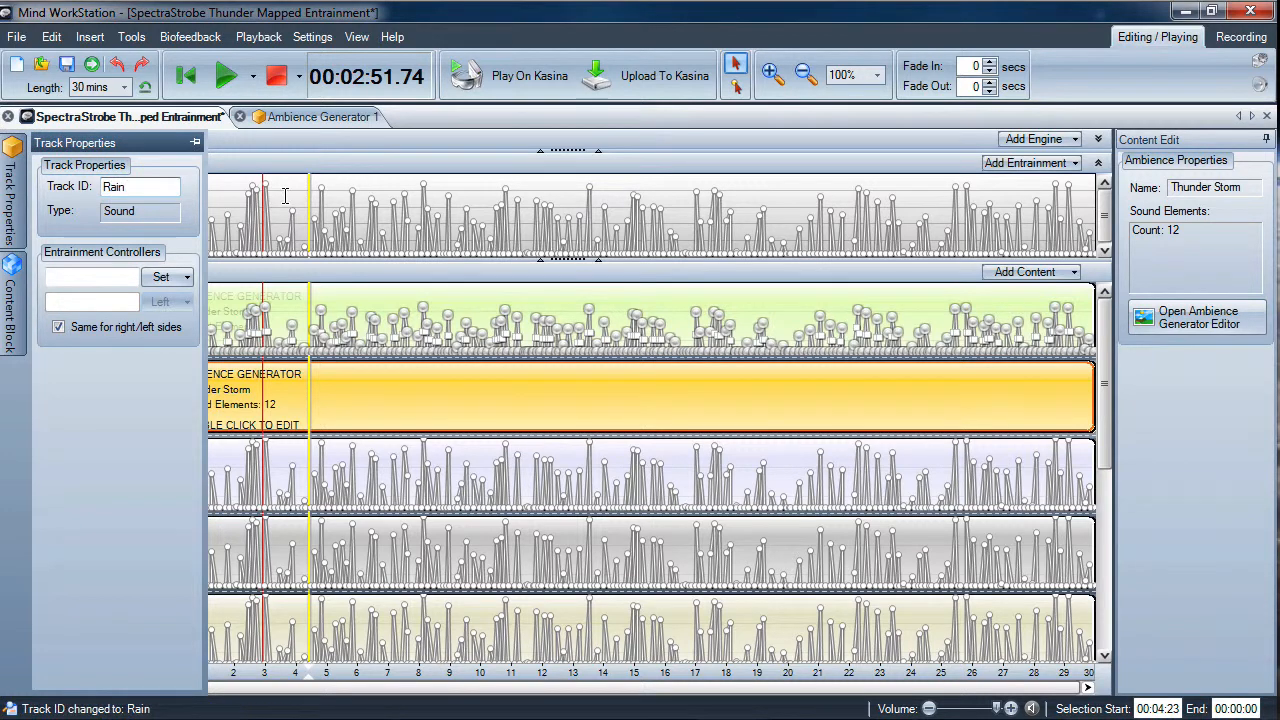
# Rename the Screen Flashing 1 track to Master SS.
pyautogui.click(291, 445)
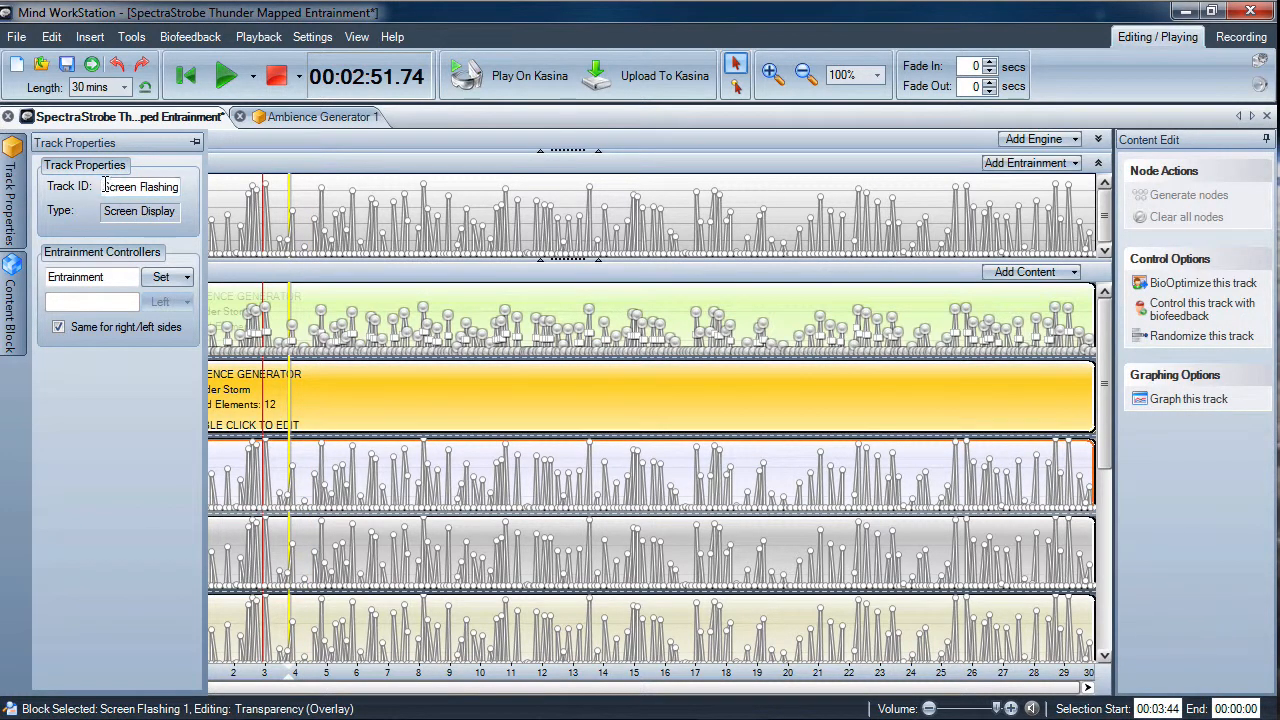
pyautogui.tripleClick(166, 190)
pyautogui.moveTo(165, 189); pyautogui.dragTo(257, 194)
pyautogui.write('Master SS')
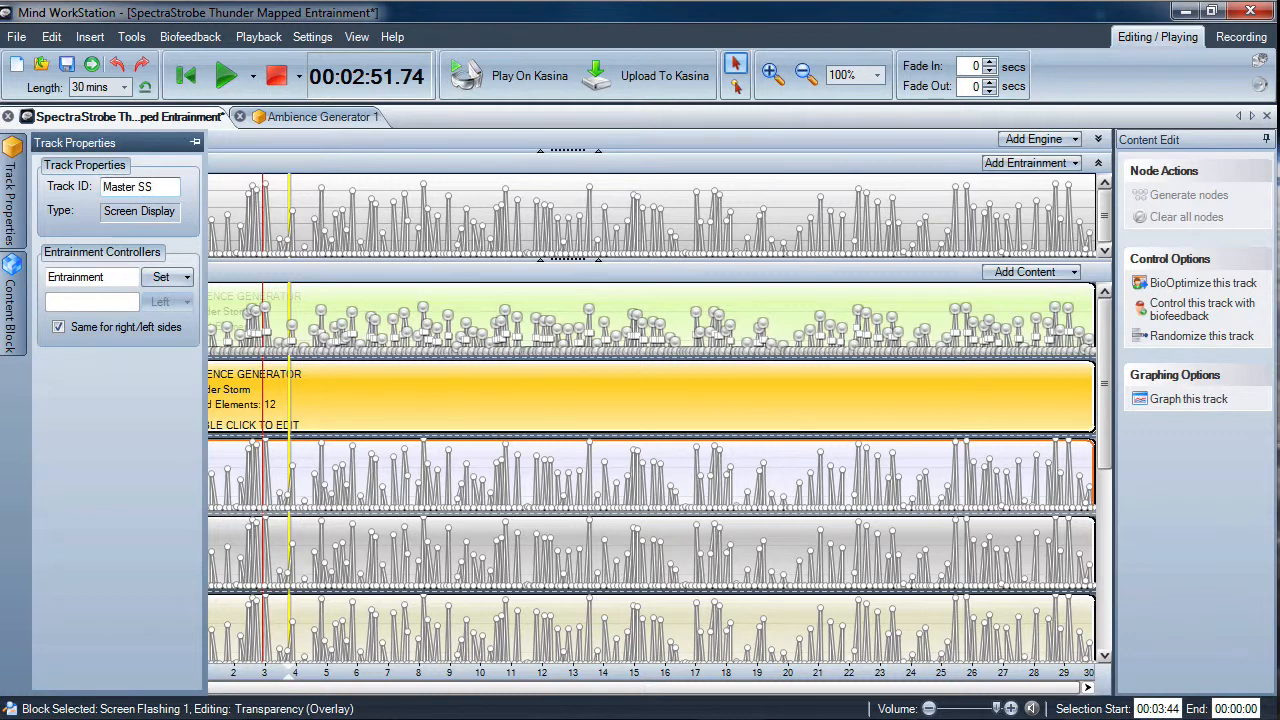
pyautogui.press('Return')
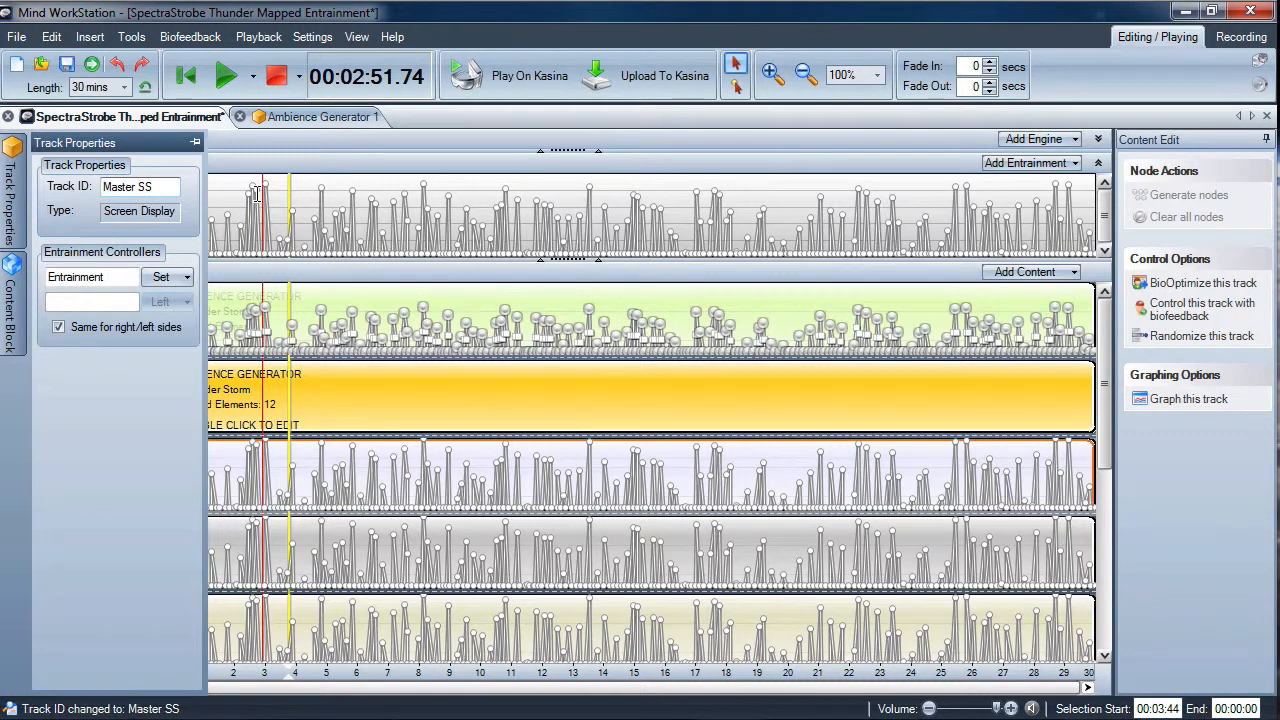
# Change the track ID of the screen flashing track to ScreenFlash.
pyautogui.click(303, 537)
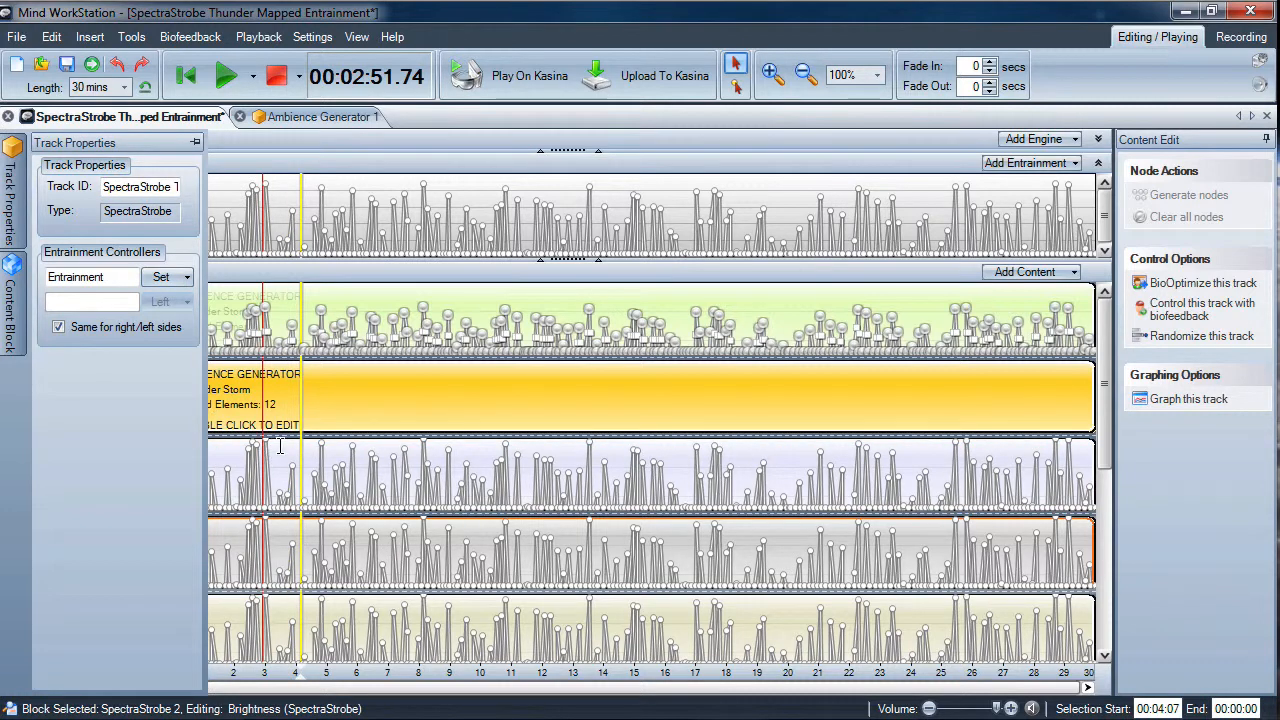
pyautogui.click(290, 455)
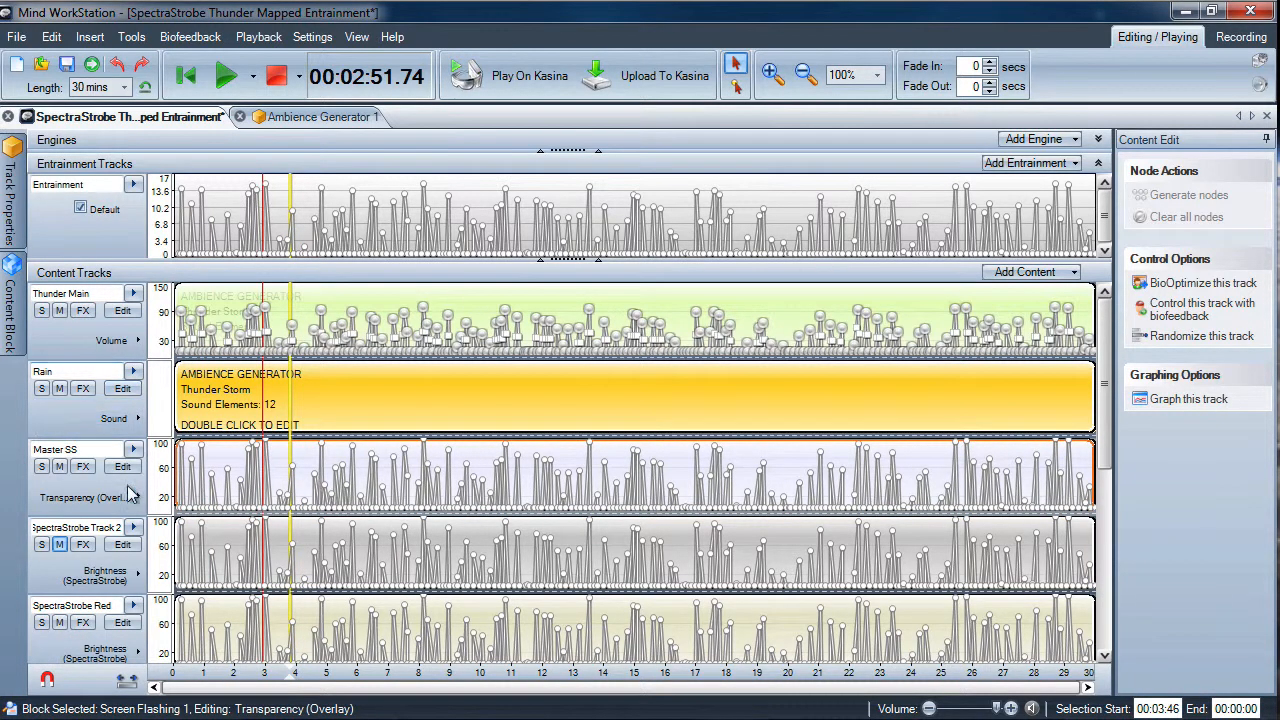
pyautogui.click(217, 468)
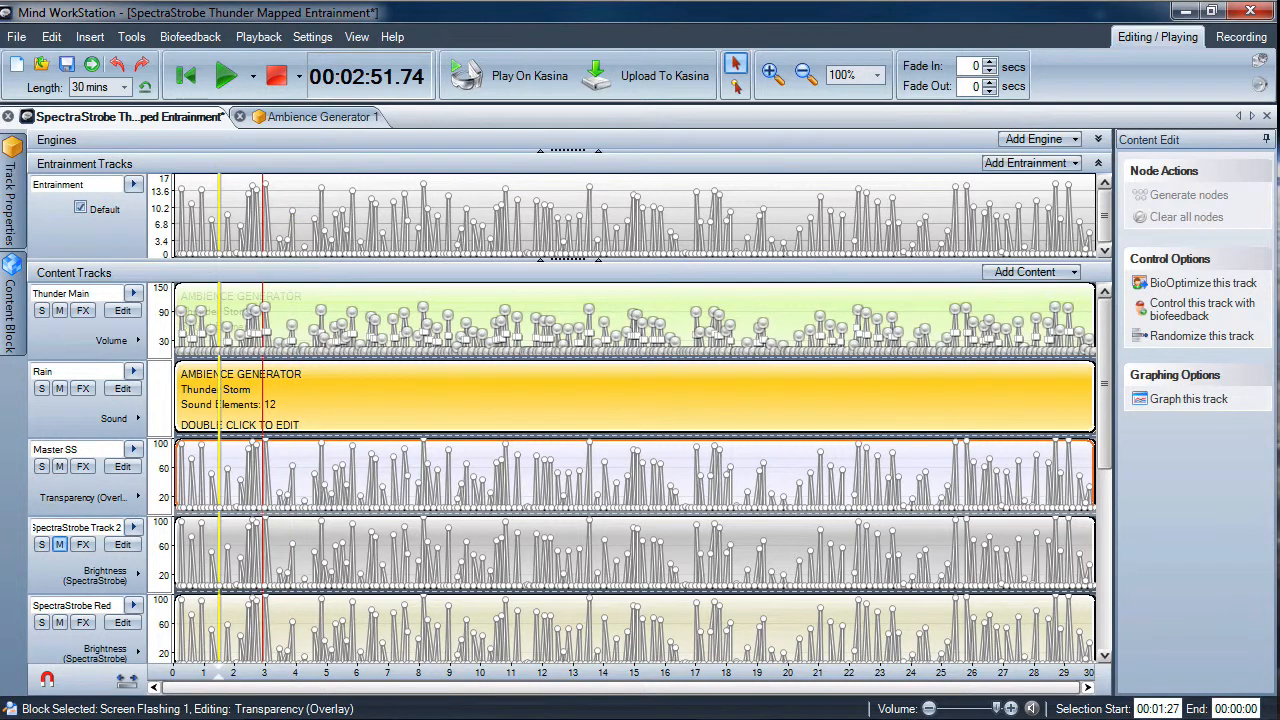
pyautogui.click(15, 220)
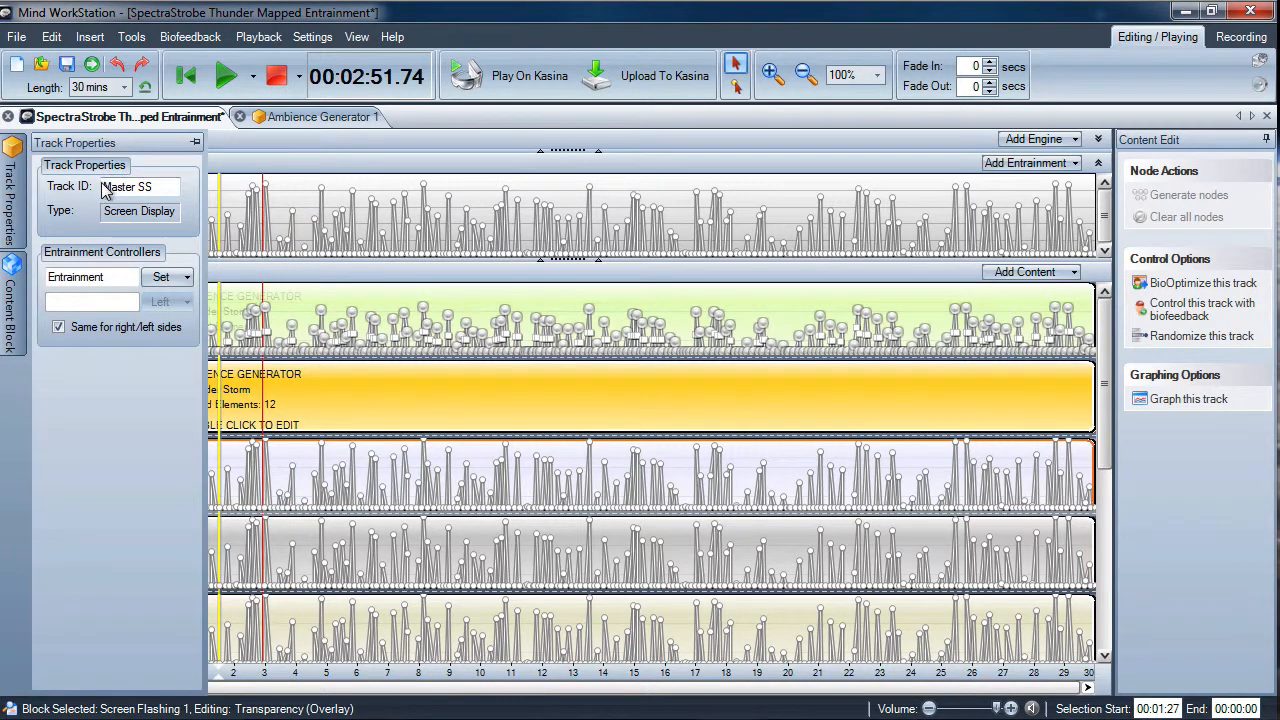
pyautogui.moveTo(104, 186); pyautogui.dragTo(210, 184)
pyautogui.write('ScreenFlash')
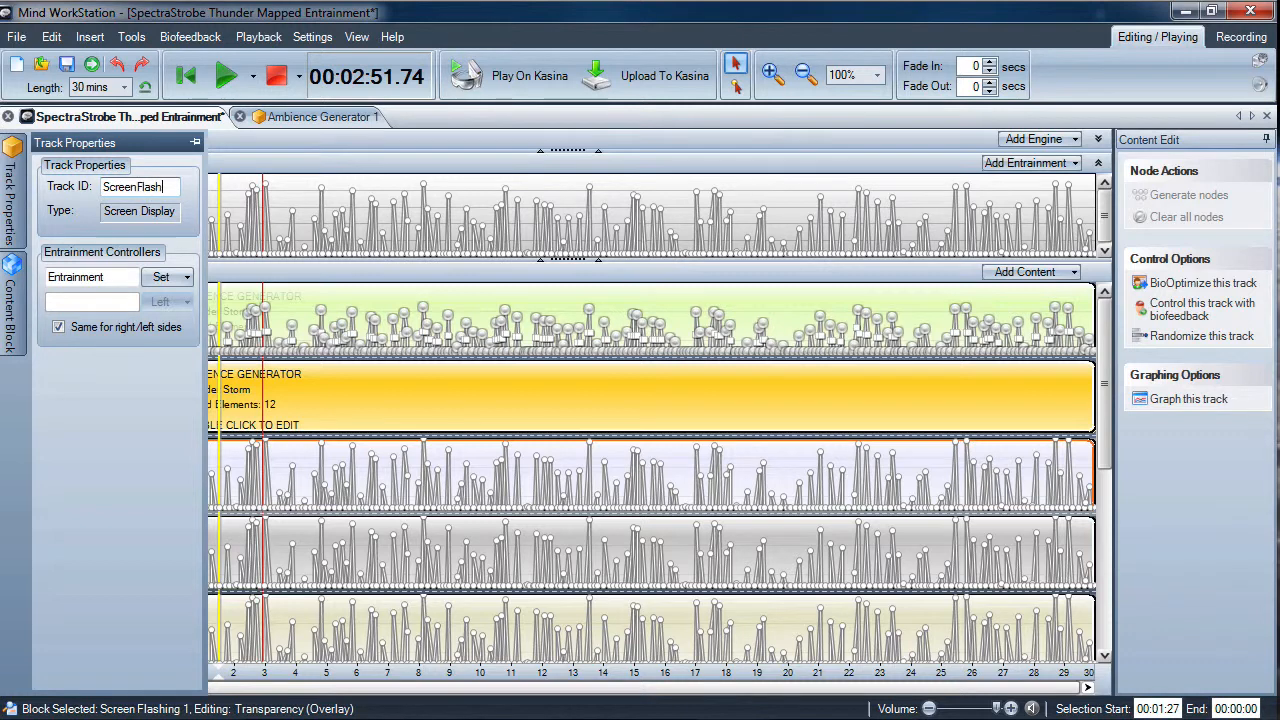
pyautogui.press('Return')
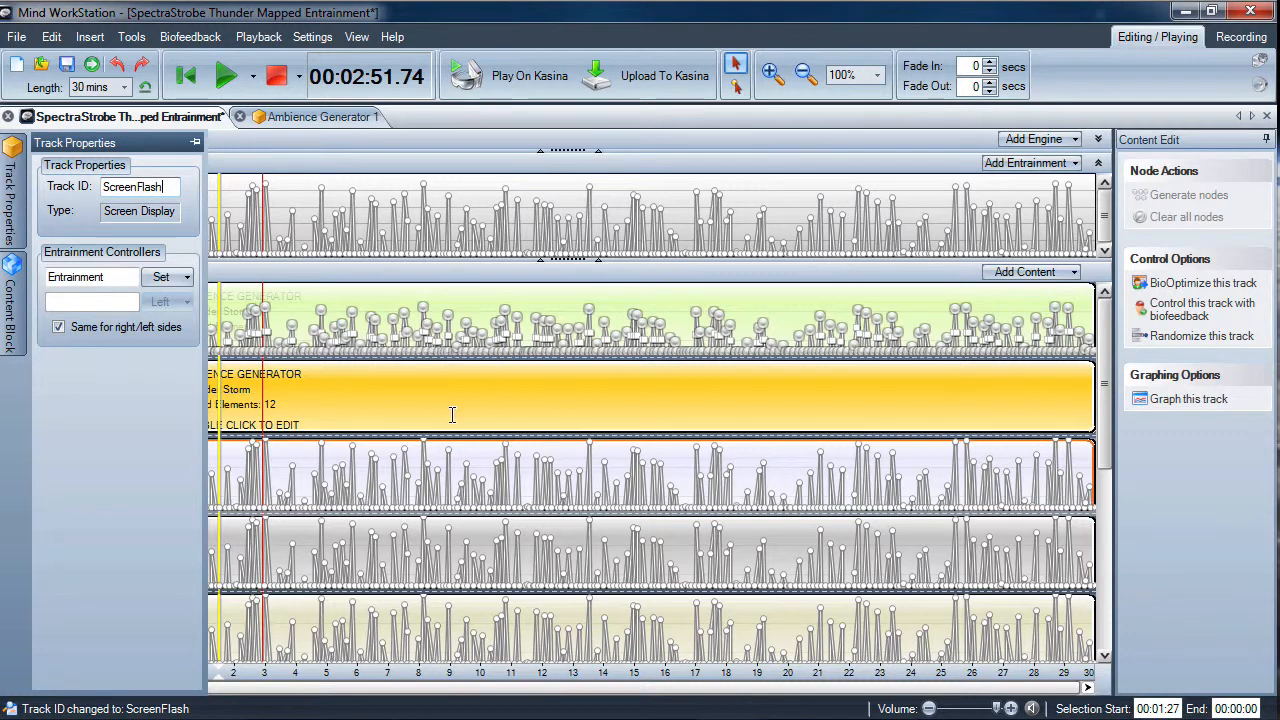
# Rename SpectraStrobe Track 2 to Master SS.
pyautogui.click(316, 540)
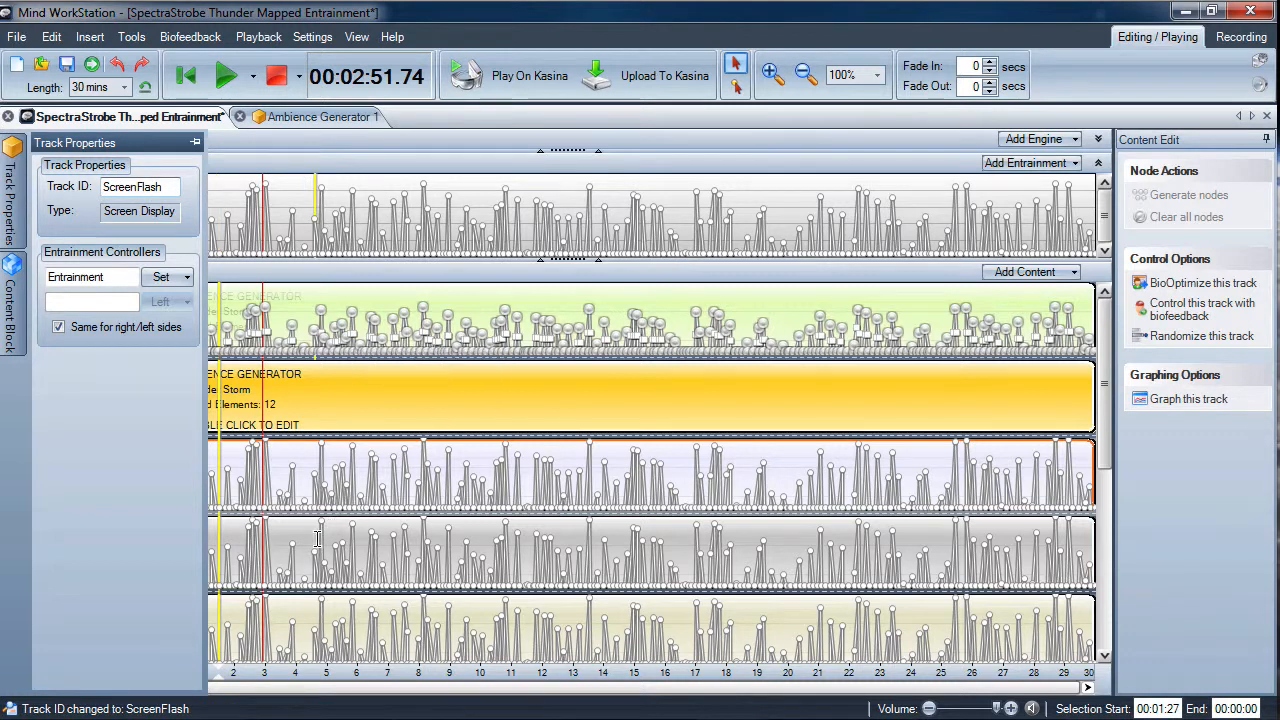
pyautogui.click(105, 188)
pyautogui.tripleClick(105, 188)
pyautogui.write('Master SS')
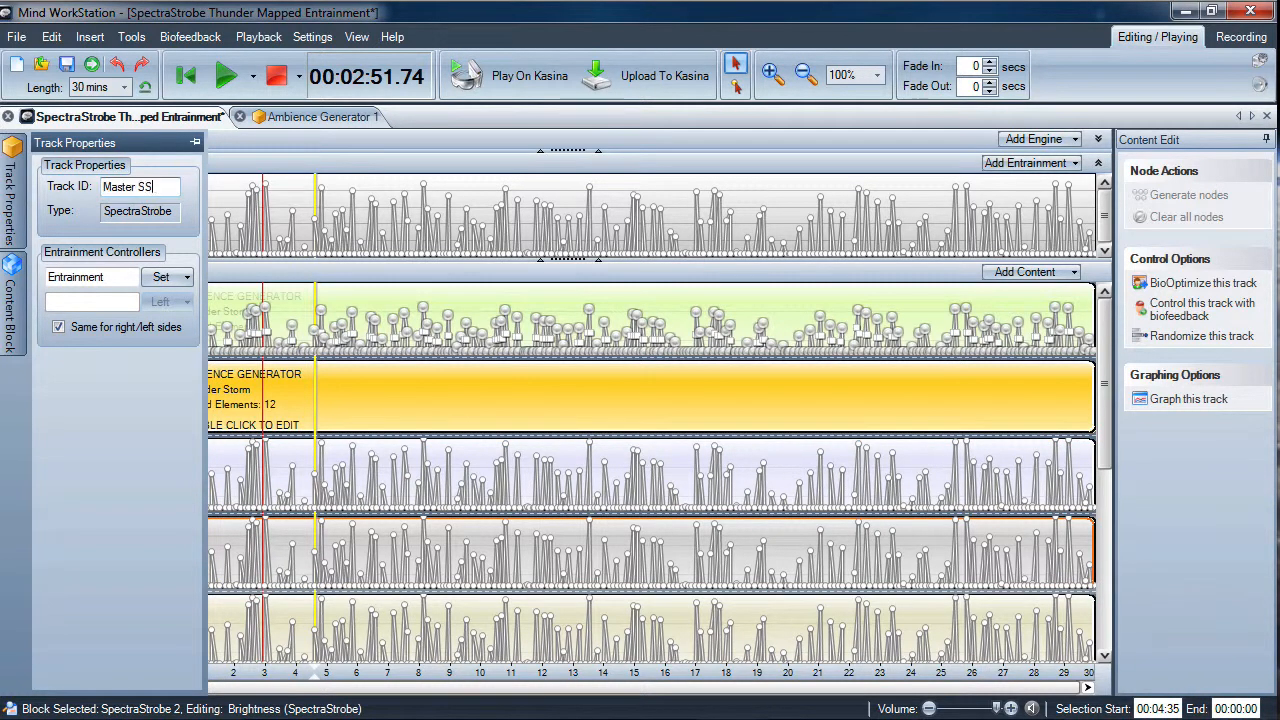
# Rename the SpectraStrobe Red track to Red Sub.
pyautogui.click(298, 625)
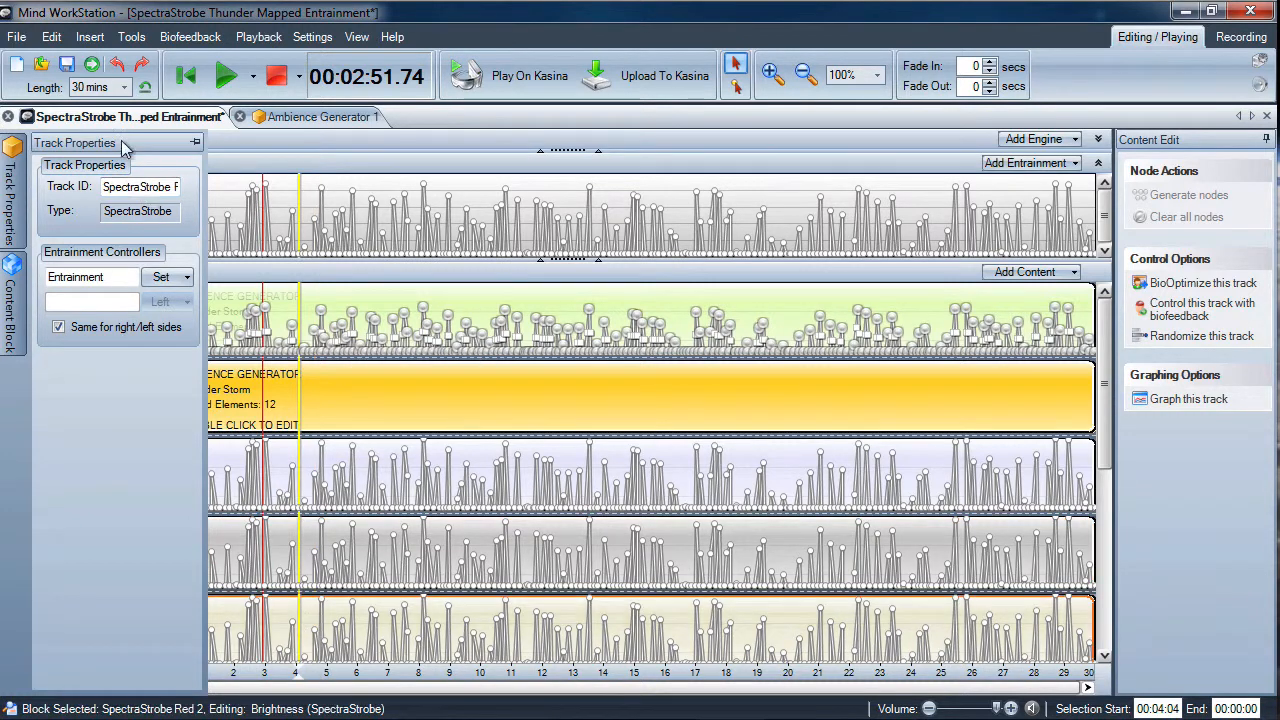
pyautogui.tripleClick(105, 188)
pyautogui.write('Red Sub')
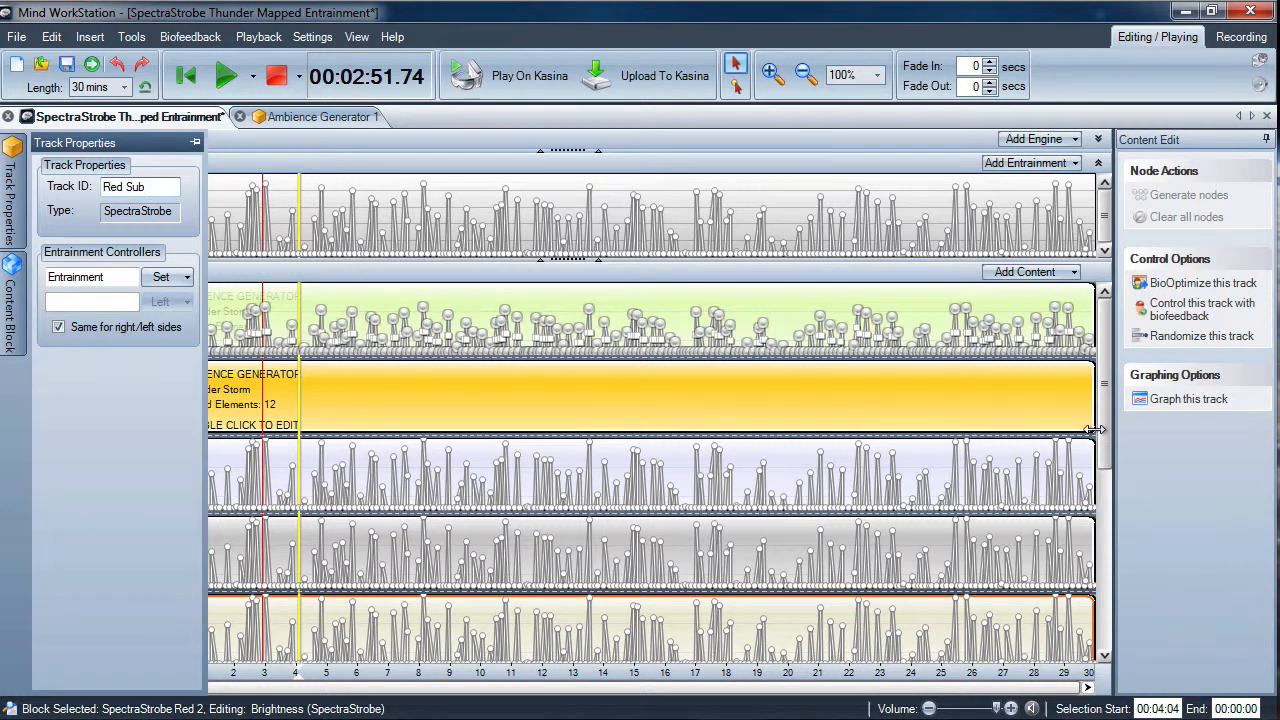
pyautogui.moveTo(1107, 438); pyautogui.dragTo(1105, 537)
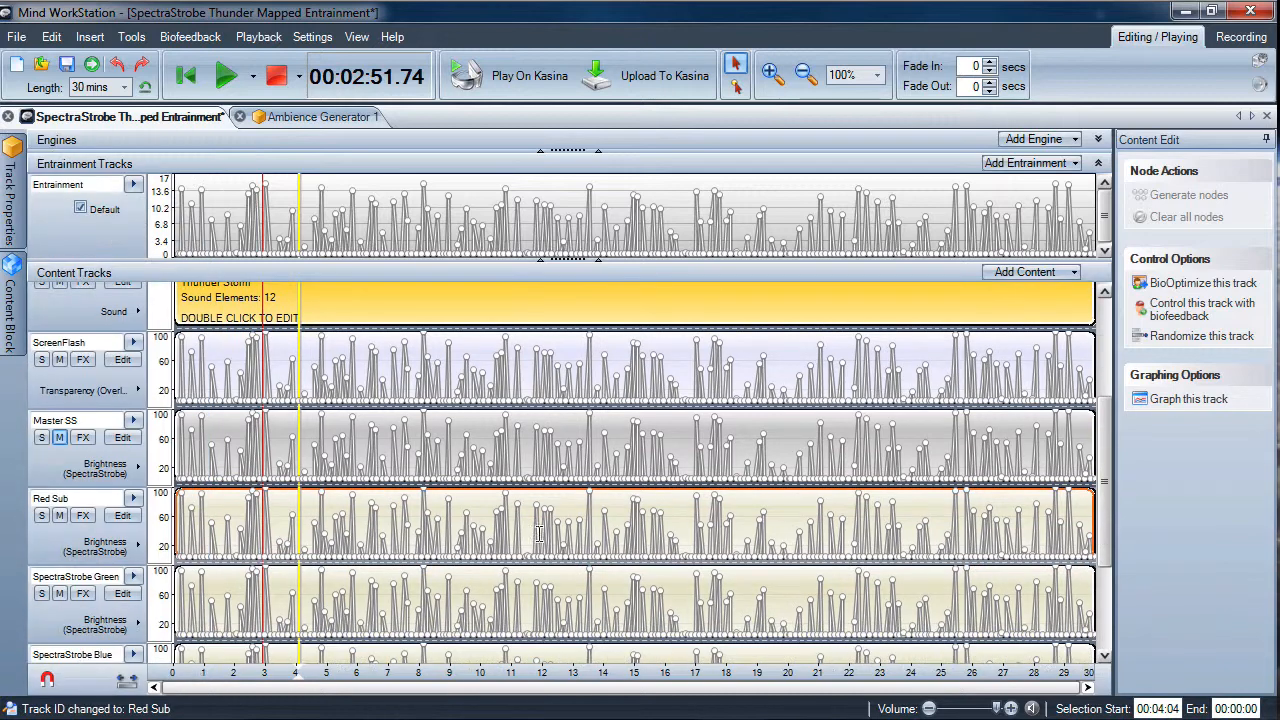
# Change the track ID of the SpectraStrobe Green track to Green Sub.
pyautogui.click(364, 575)
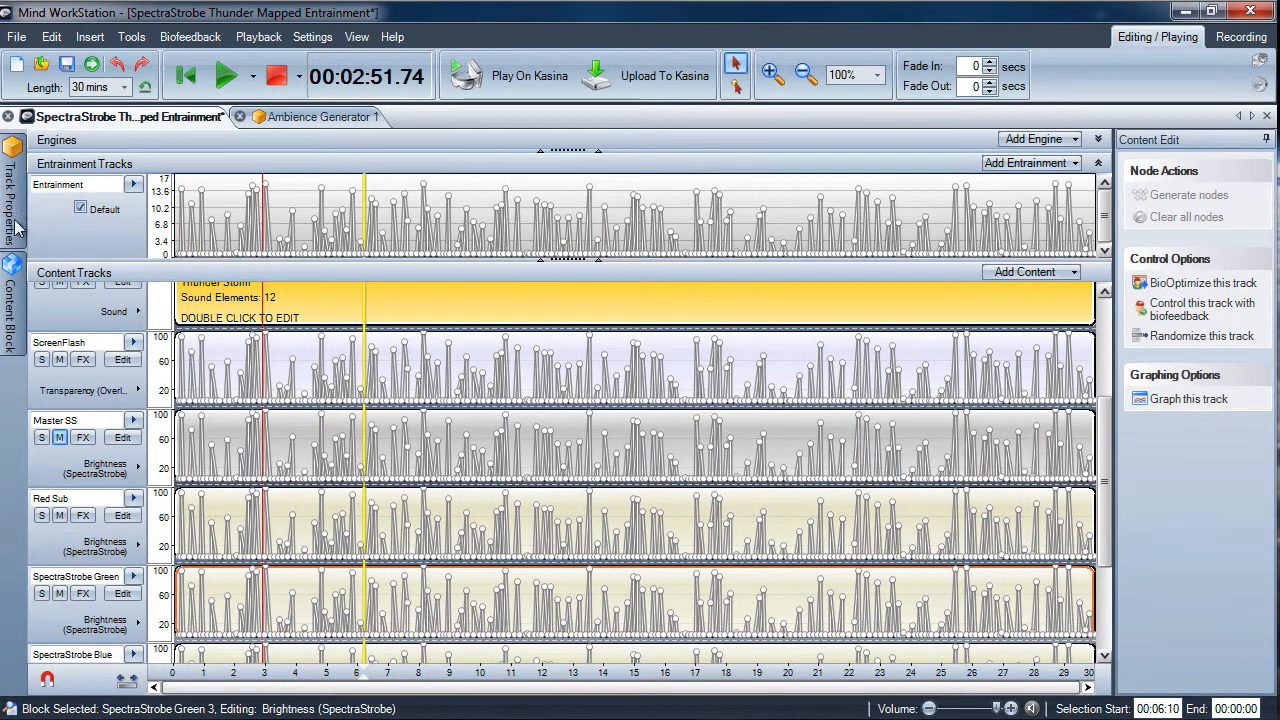
pyautogui.moveTo(16, 226)
pyautogui.moveTo(105, 186); pyautogui.dragTo(244, 185)
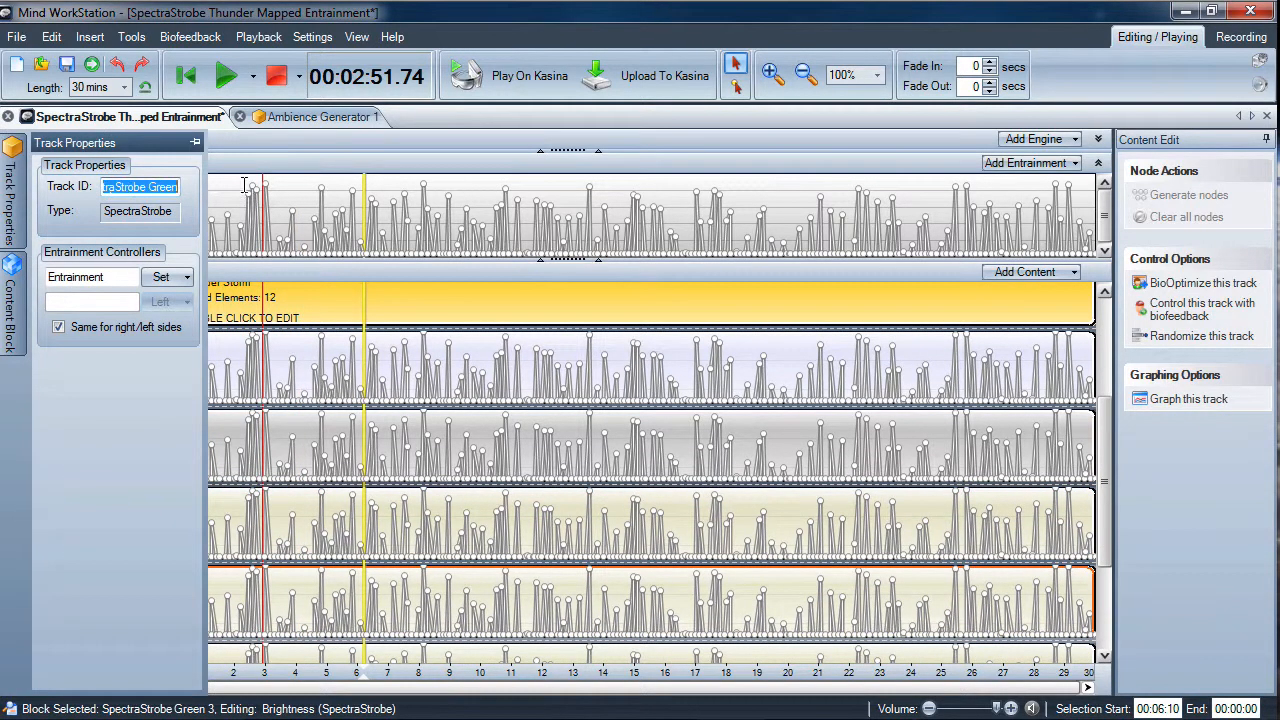
pyautogui.write('Green Sub')
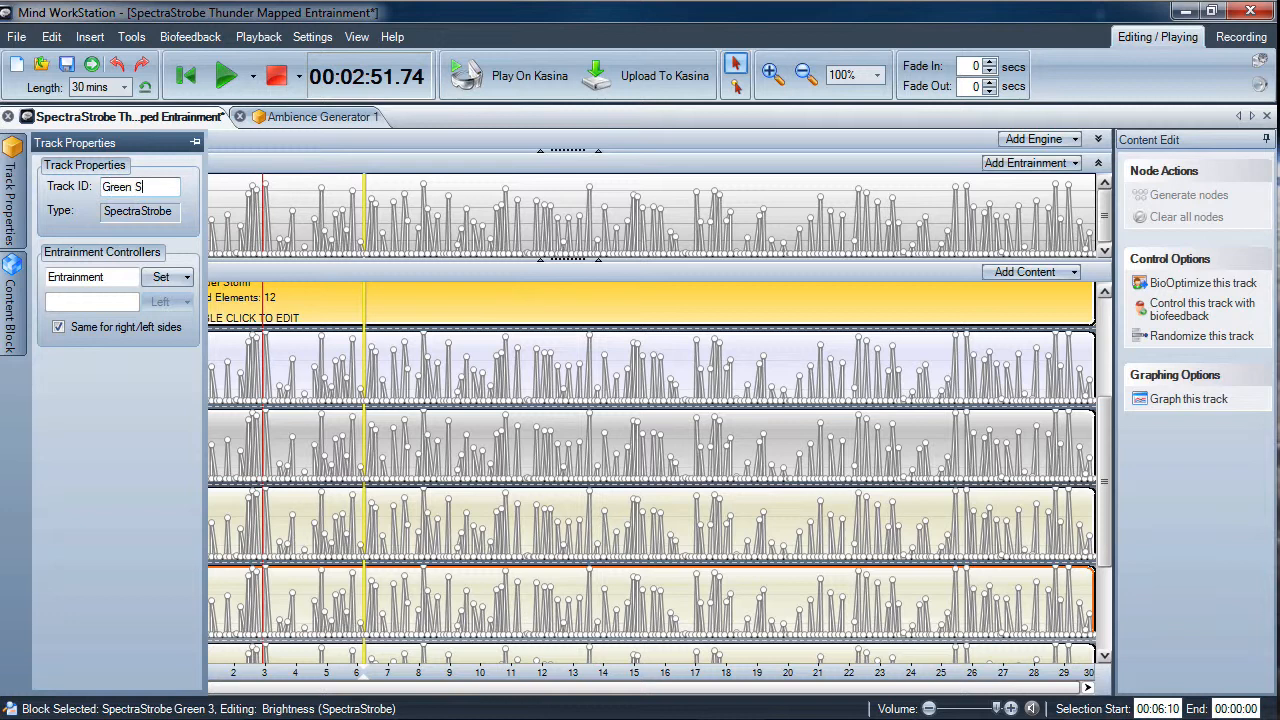
# Change the track ID of the SpectraStrobe Blue track to Blue Sub.
pyautogui.click(408, 648)
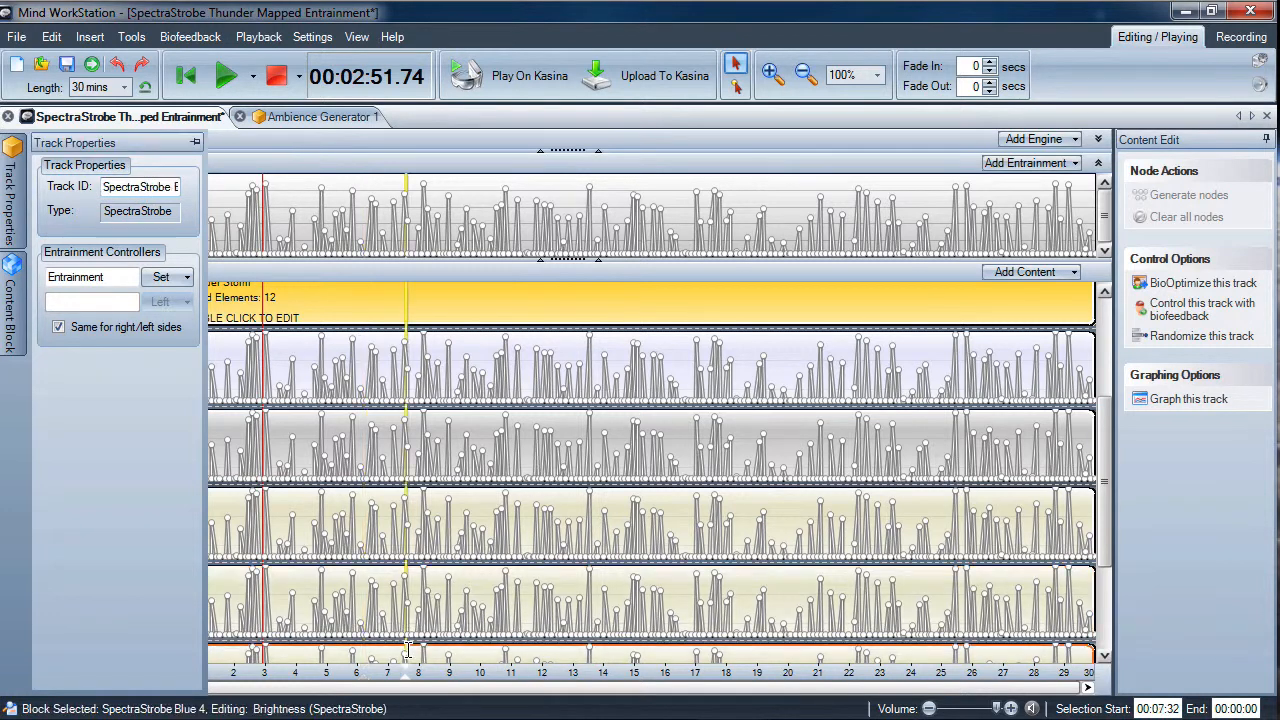
pyautogui.tripleClick(105, 186)
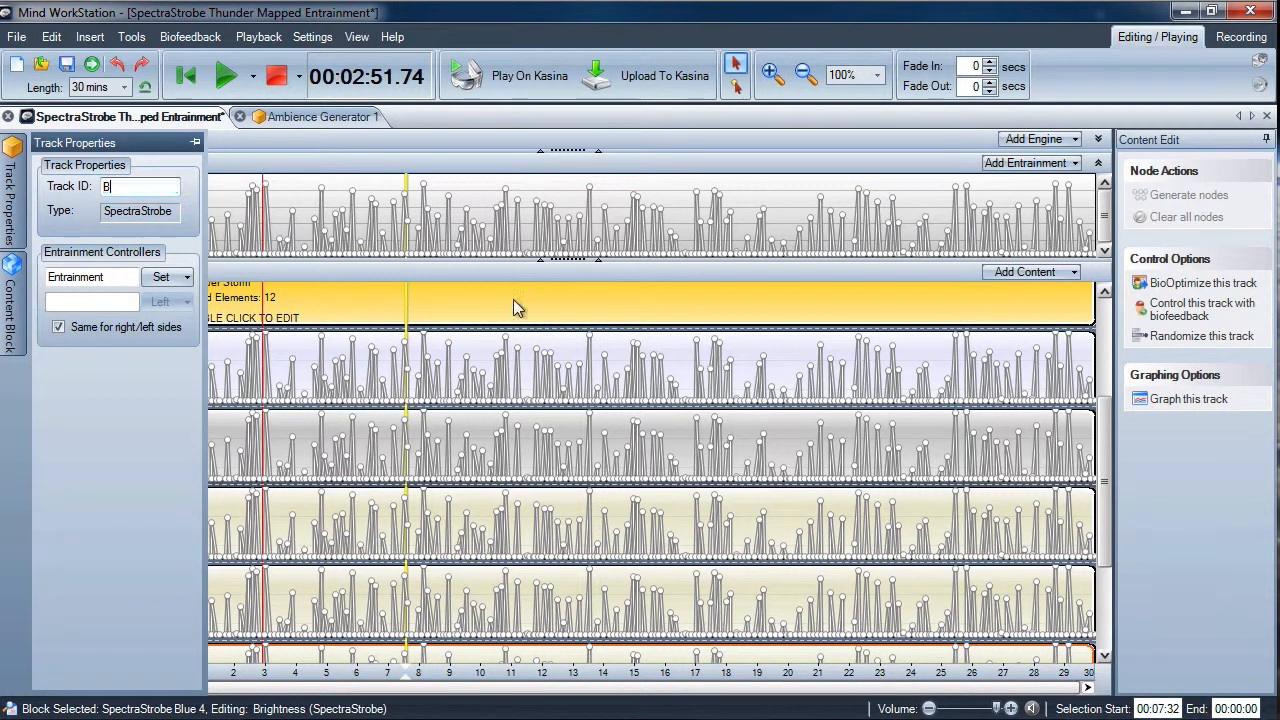
pyautogui.write('Blue Sub')
pyautogui.press('Return')
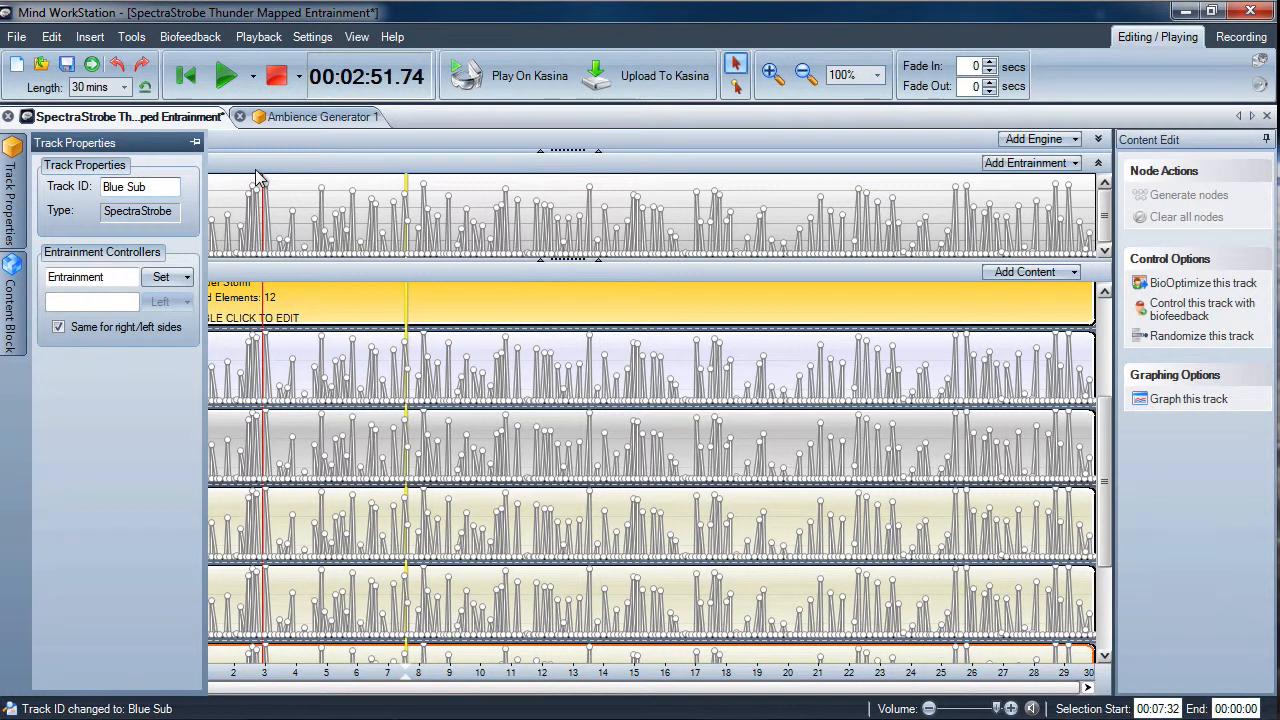
pyautogui.click(704, 444)
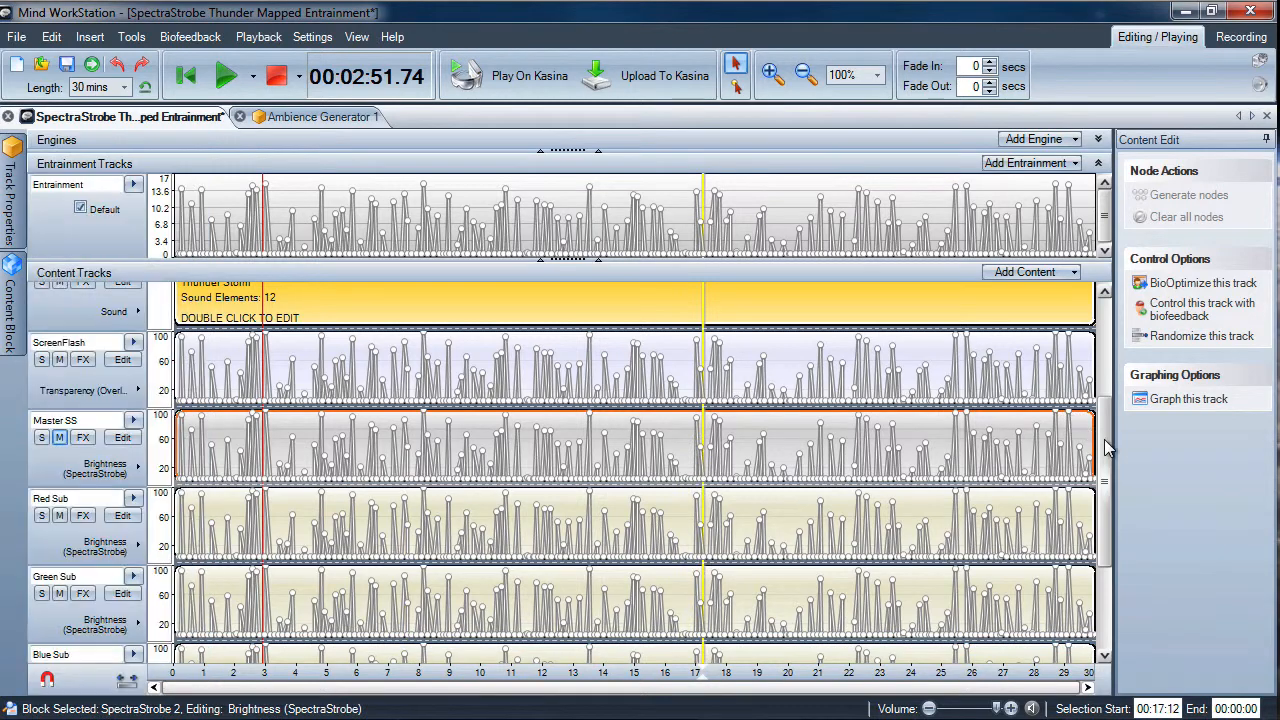
# Switch the Red Sub, Green Sub and Blue Sub tracks from Brightness to their Red, Green and Blue Color Selection graphs.
pyautogui.scroll(-1, 1107, 465)
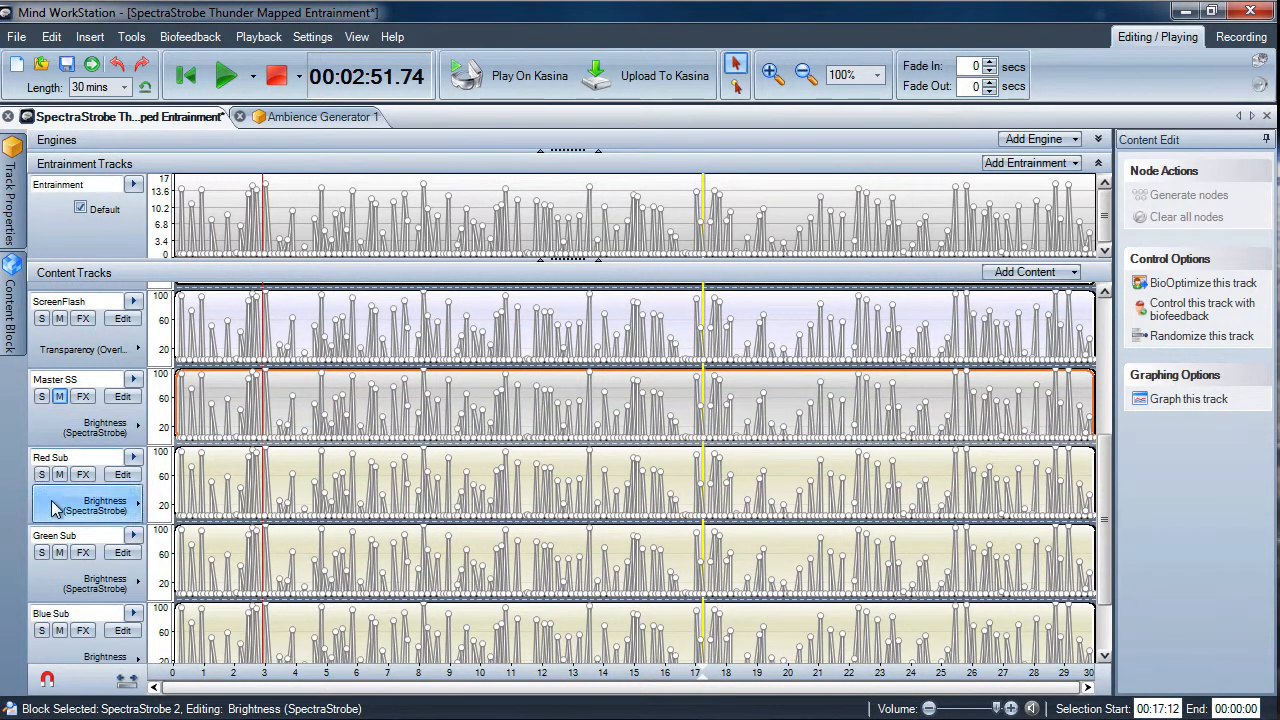
pyautogui.click(90, 505)
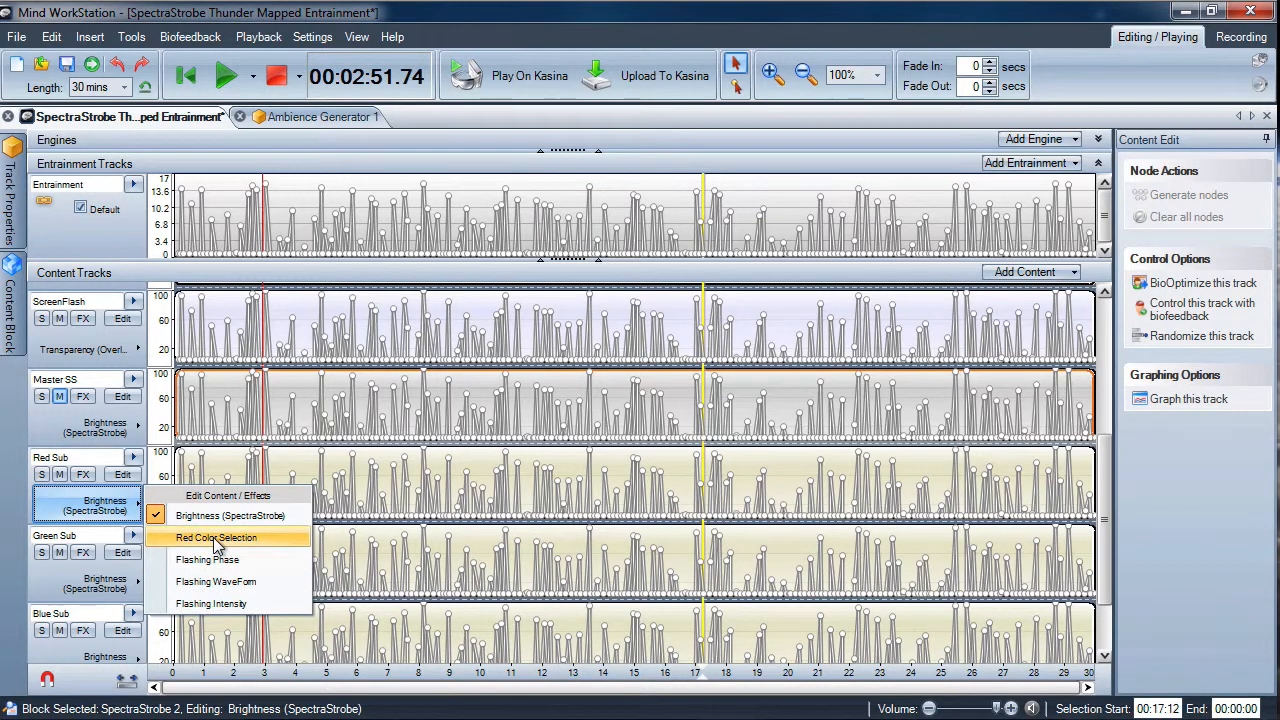
pyautogui.click(216, 537)
pyautogui.click(100, 583)
pyautogui.click(186, 613)
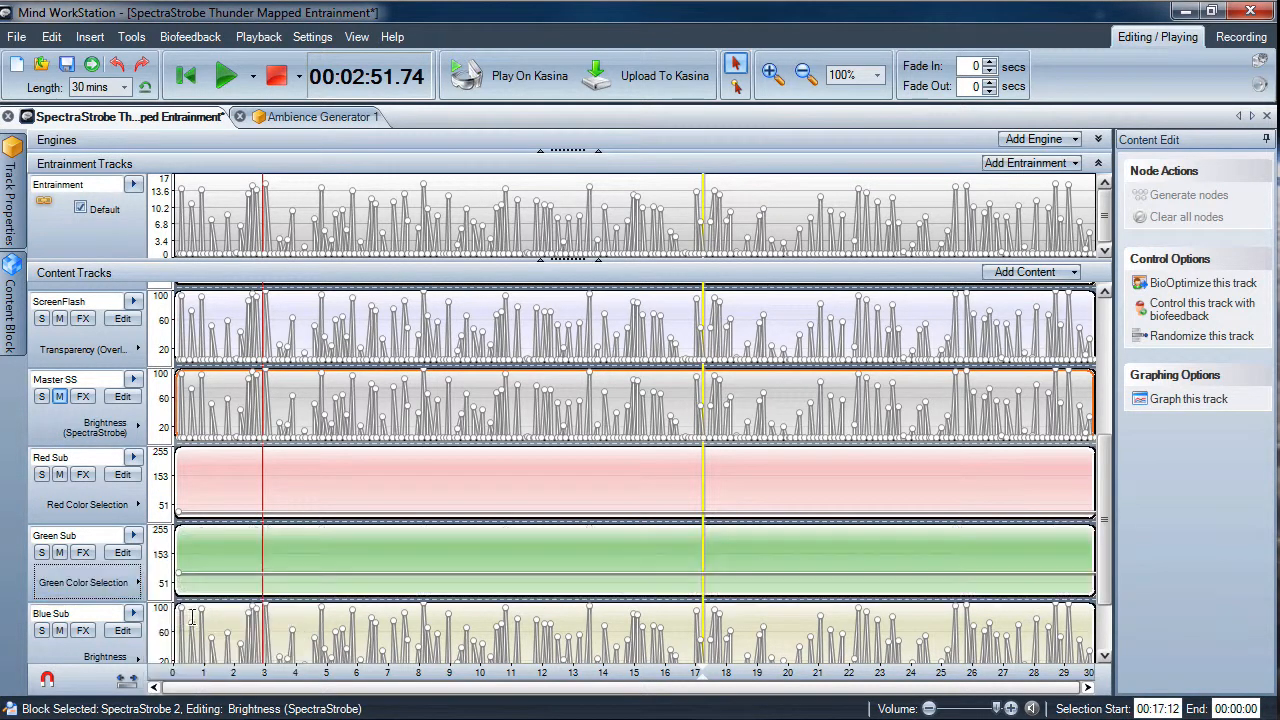
pyautogui.click(100, 657)
pyautogui.click(210, 602)
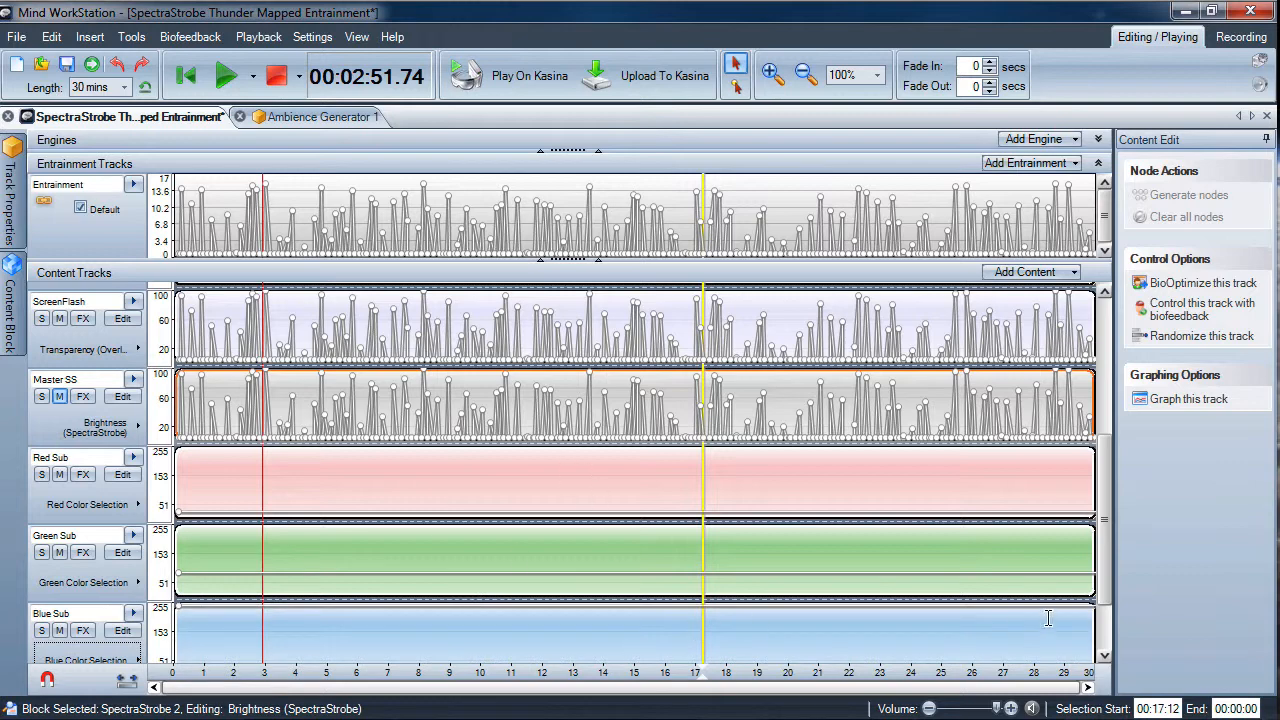
# Move the Thunder Main and Rain tracks below the Blue Sub track so that ScreenFlash heads the content tracks.
pyautogui.moveTo(1104, 594); pyautogui.dragTo(1147, 377)
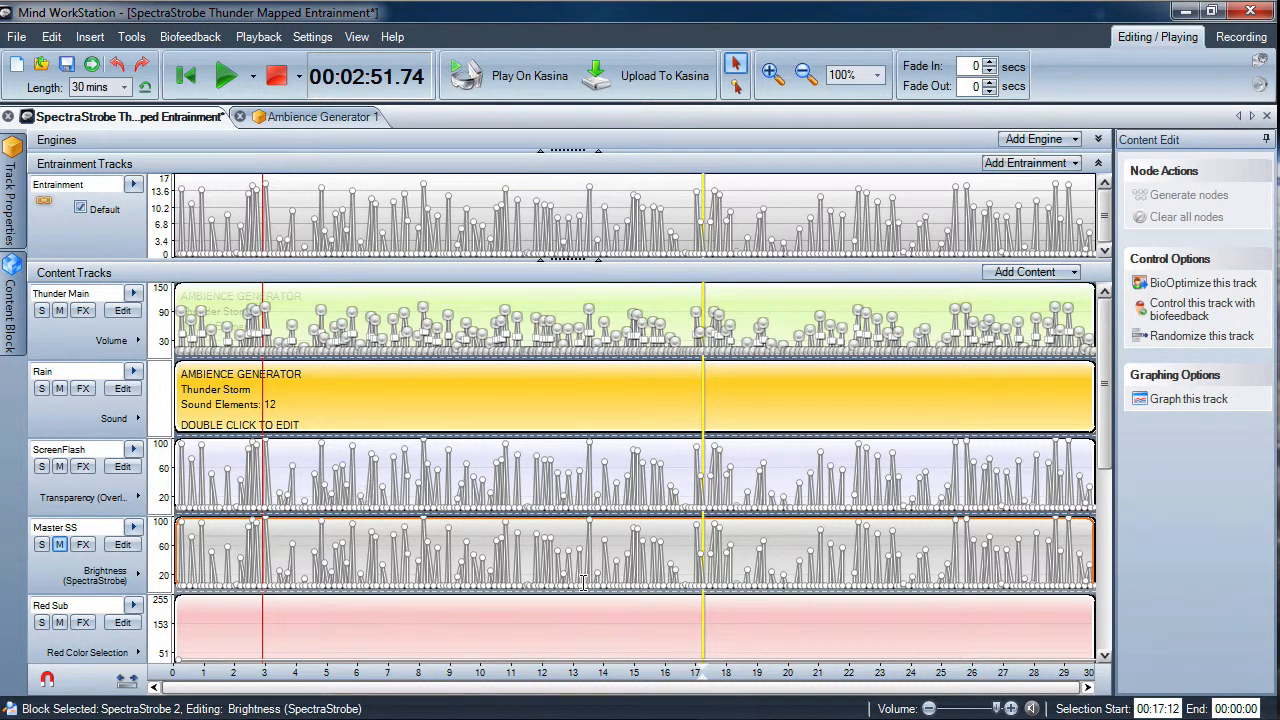
pyautogui.scroll(-4, 1108, 446)
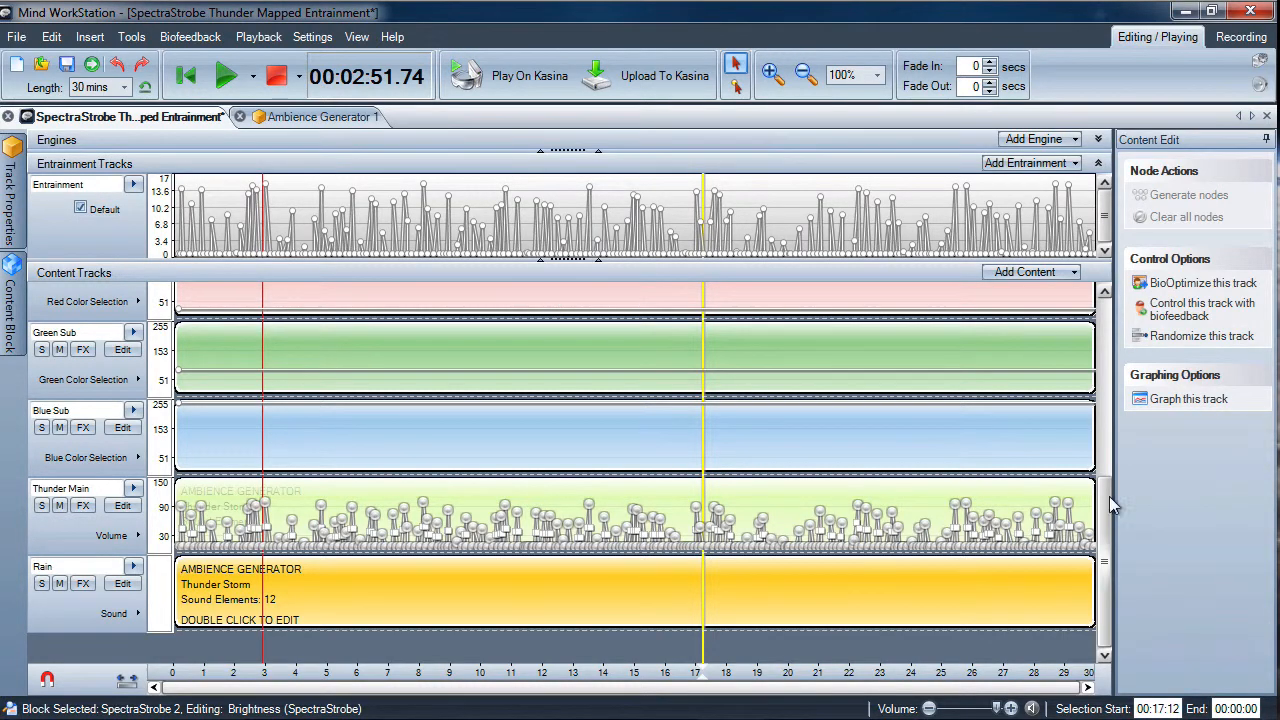
pyautogui.moveTo(1106, 530); pyautogui.dragTo(1107, 270)
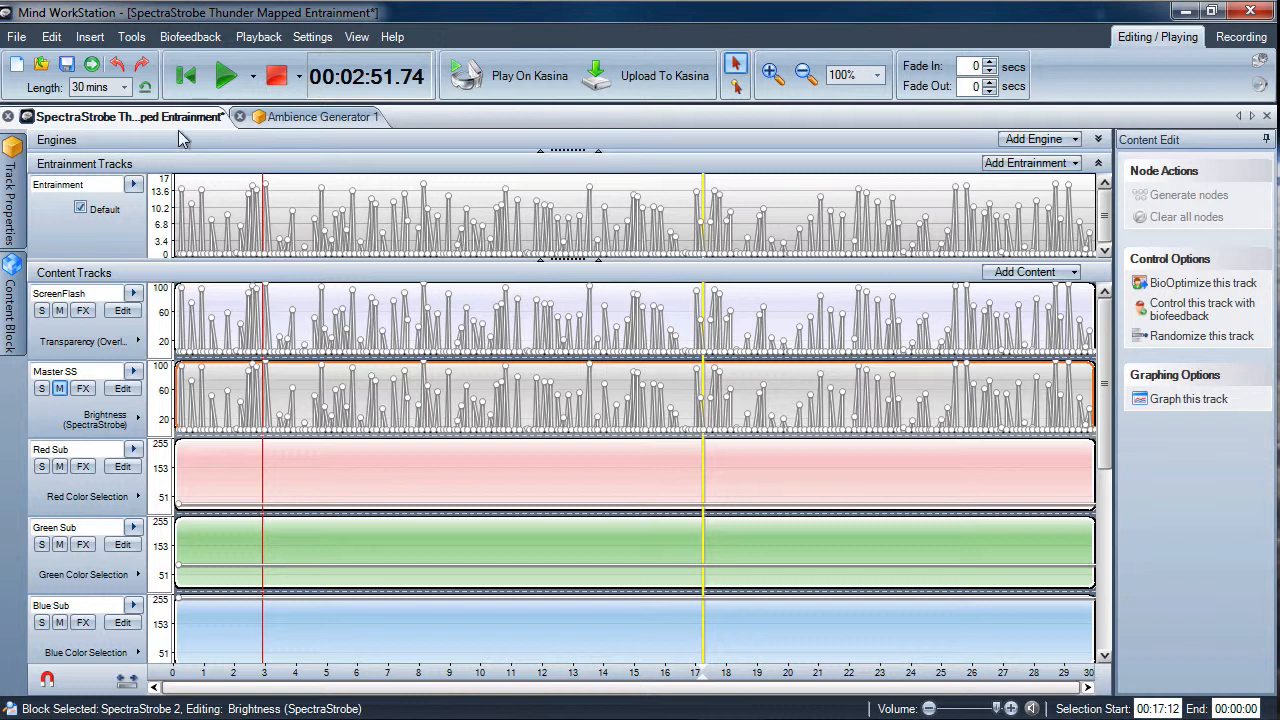
# Select the Red Sub track's color selection block.
pyautogui.click(341, 478)
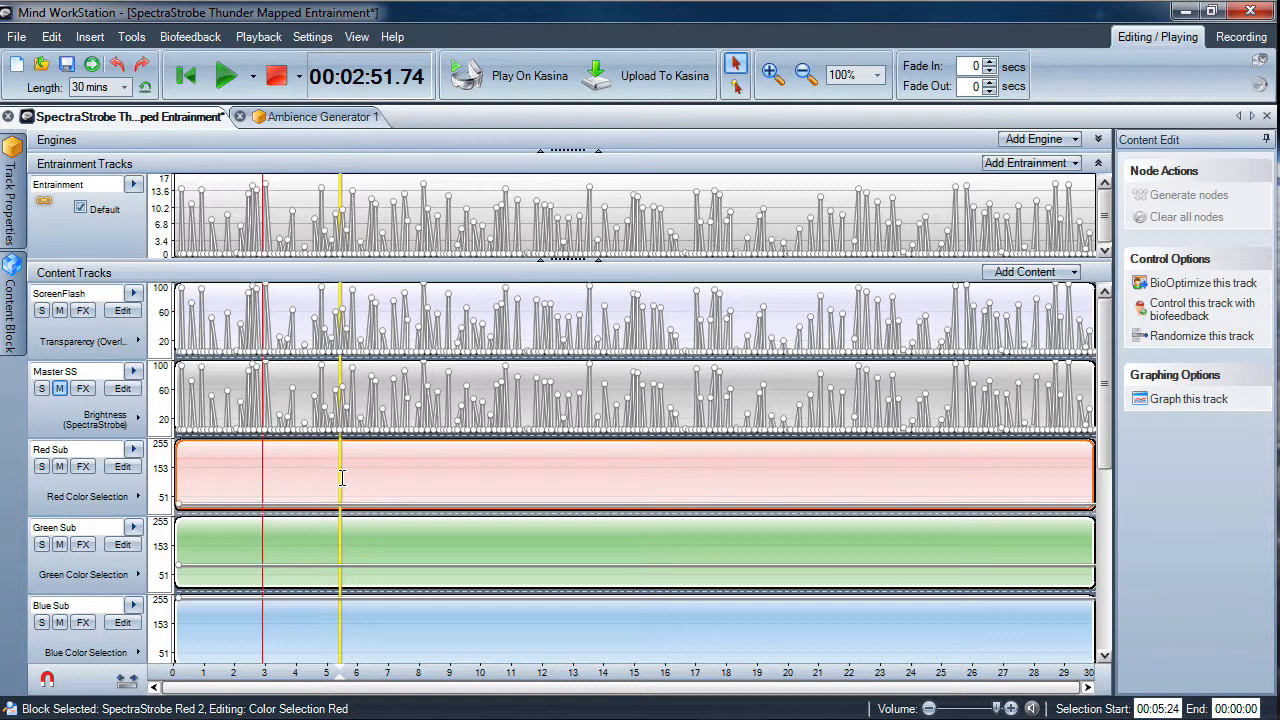
pyautogui.click(459, 482)
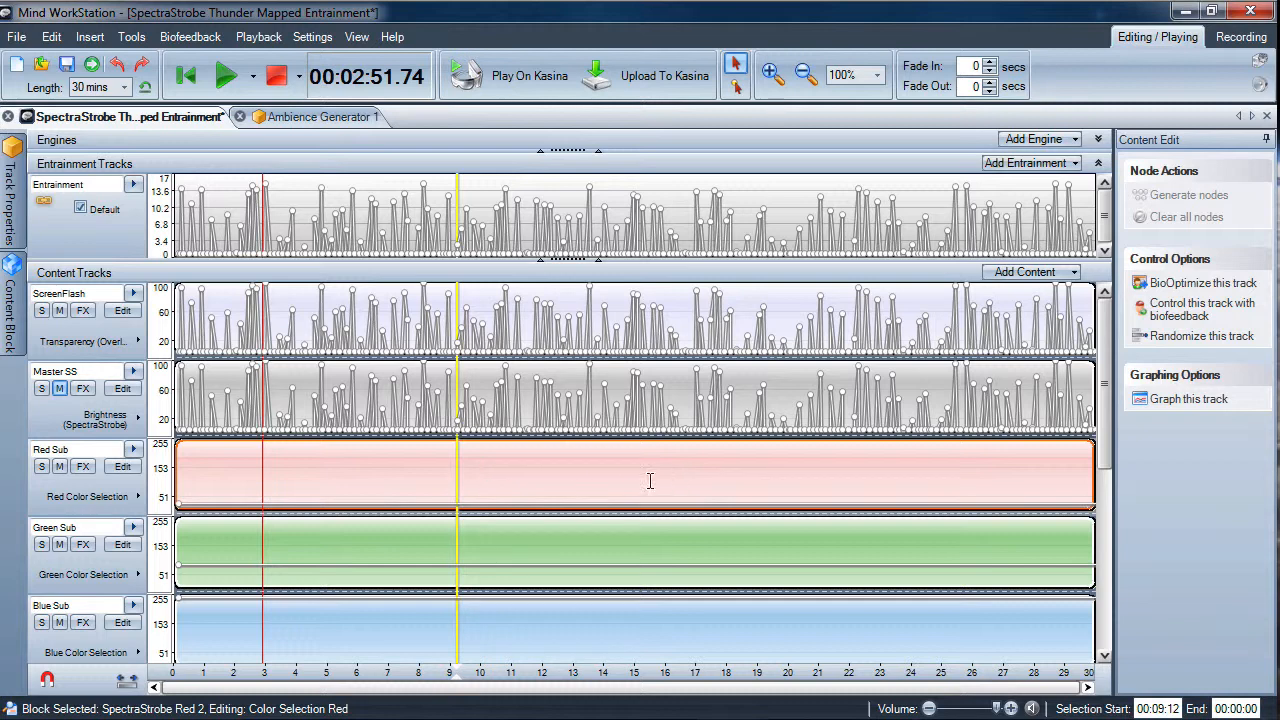
pyautogui.click(614, 481)
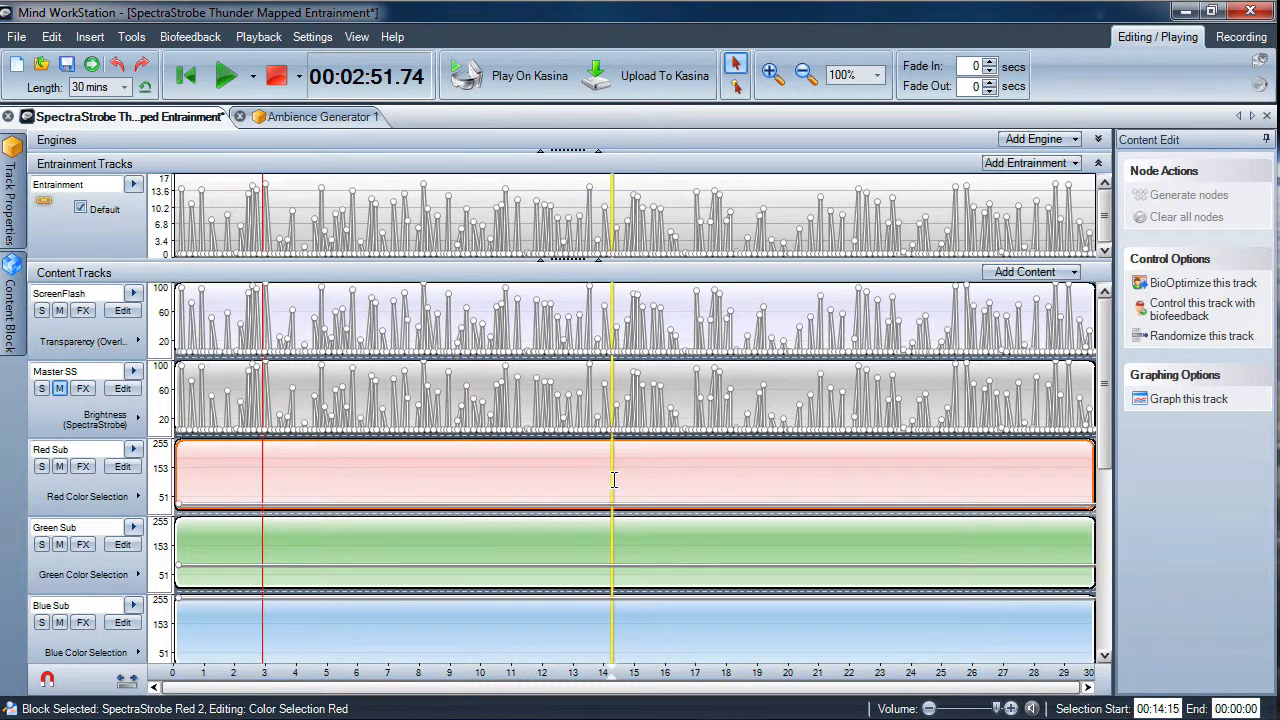